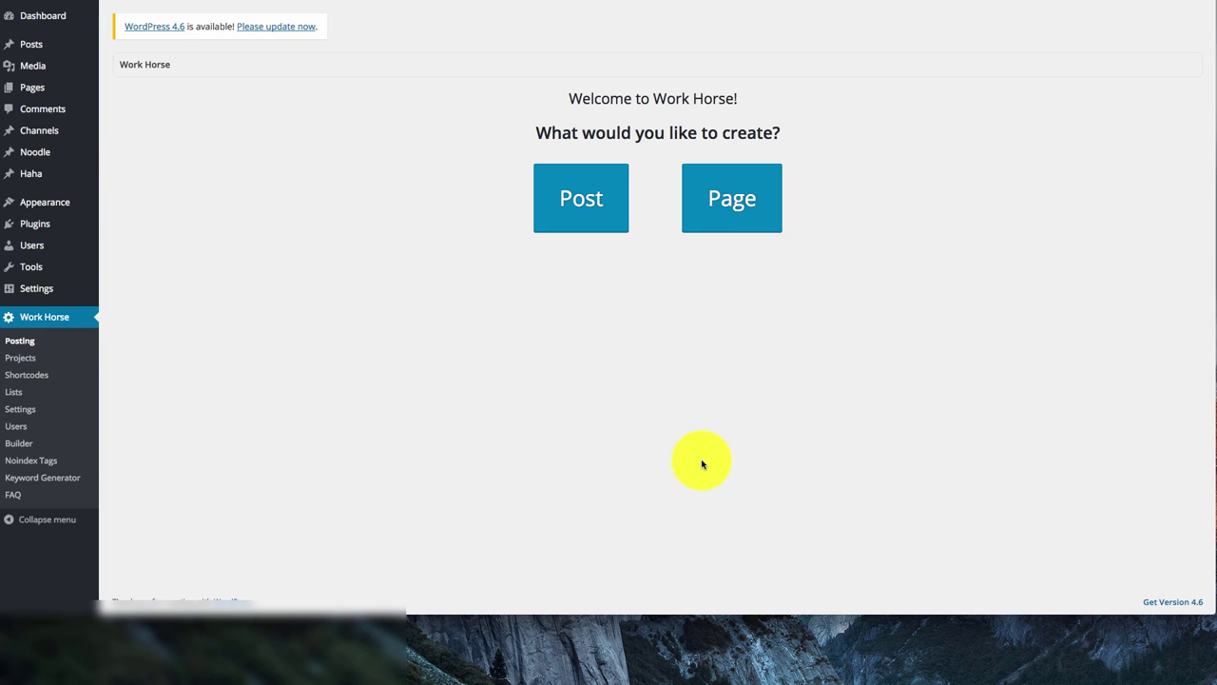
Open Work Horse Settings to show the API key fields and Local SEO Countries list
{"action": "mouse_move", "coordinate": [52, 296]}
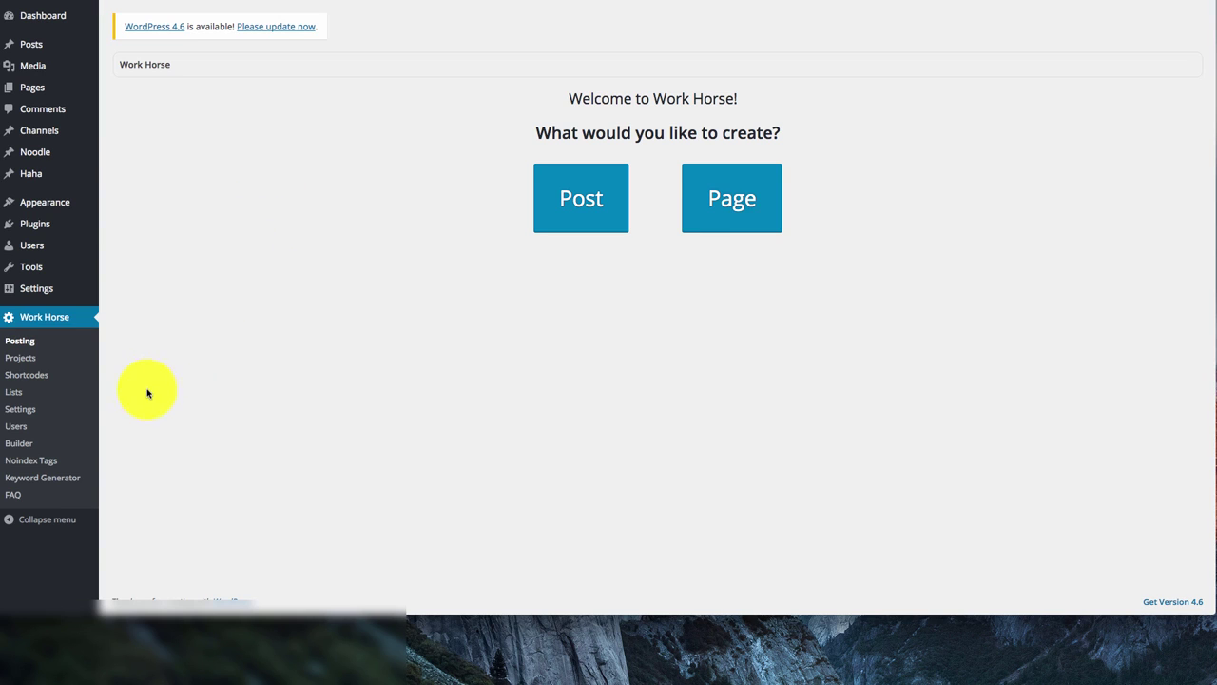
{"action": "left_click", "coordinate": [21, 409]}
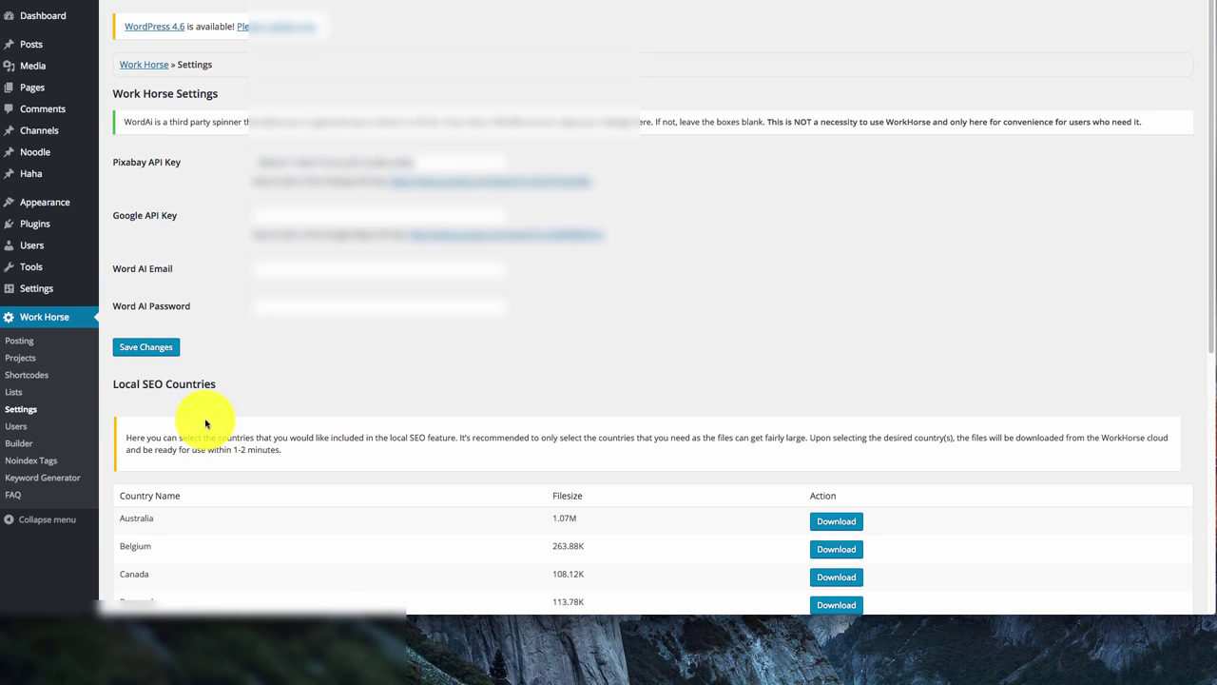
{"action": "scroll", "coordinate": [288, 404], "scroll_direction": "down", "scroll_amount": 5}
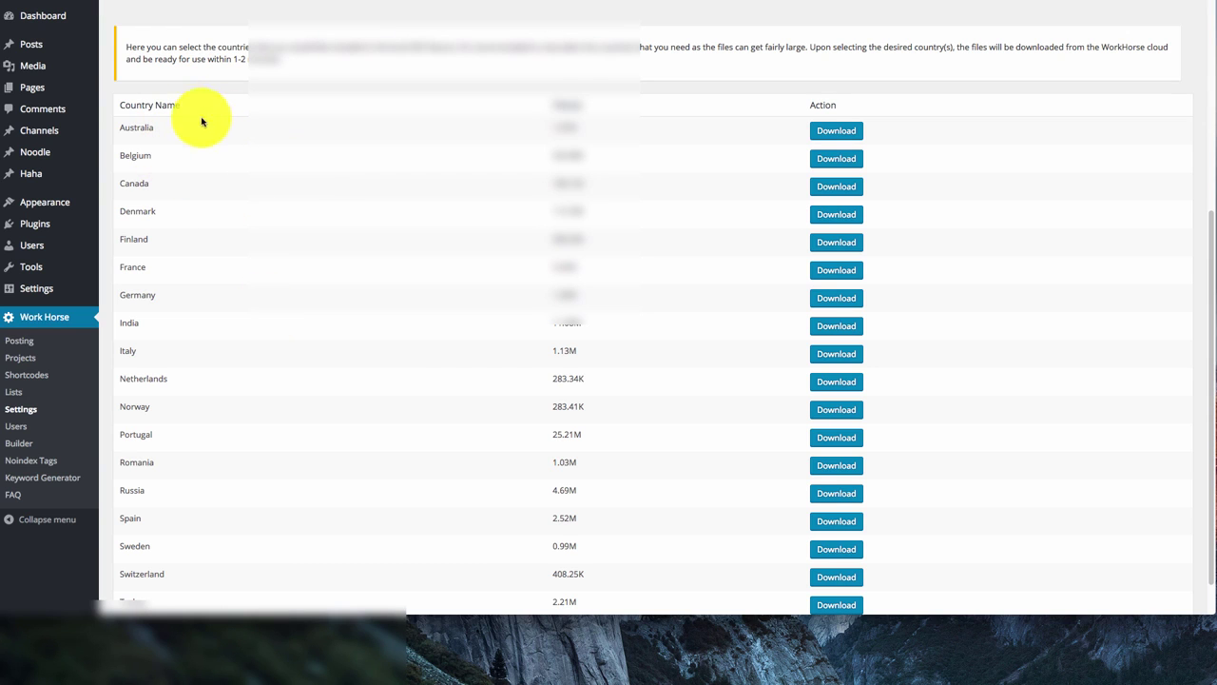
{"action": "scroll", "coordinate": [367, 272], "scroll_direction": "up", "scroll_amount": 4}
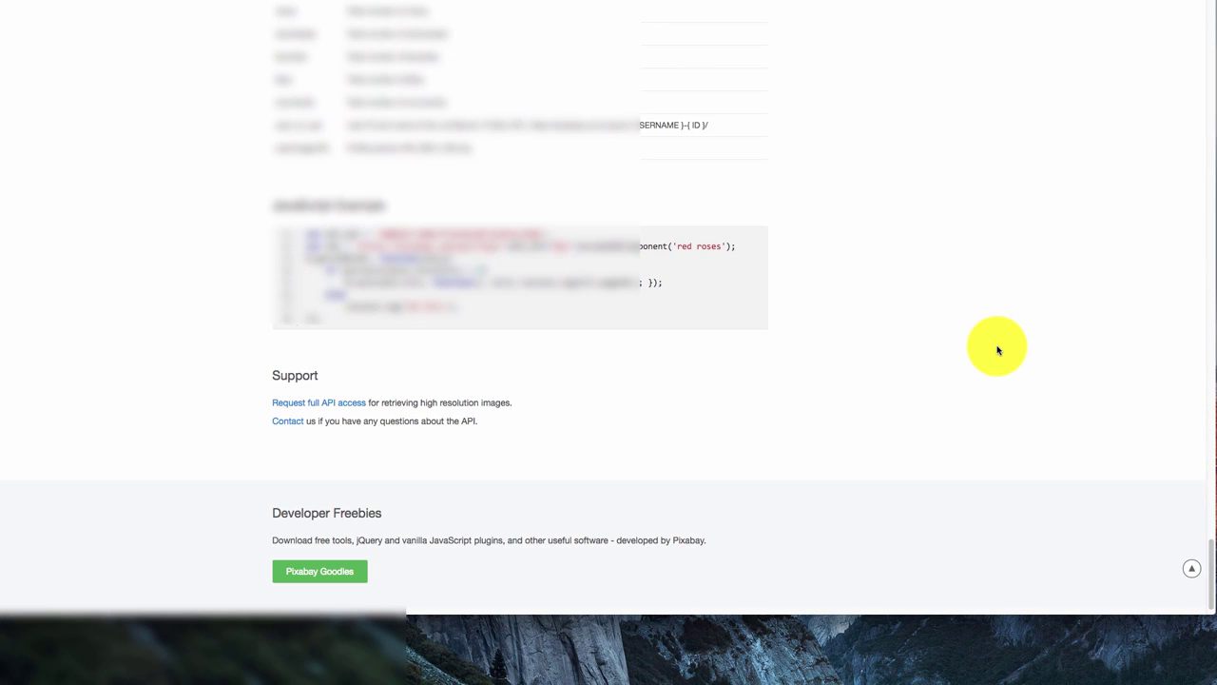
{"action": "scroll", "coordinate": [979, 345], "scroll_direction": "down", "scroll_amount": 1}
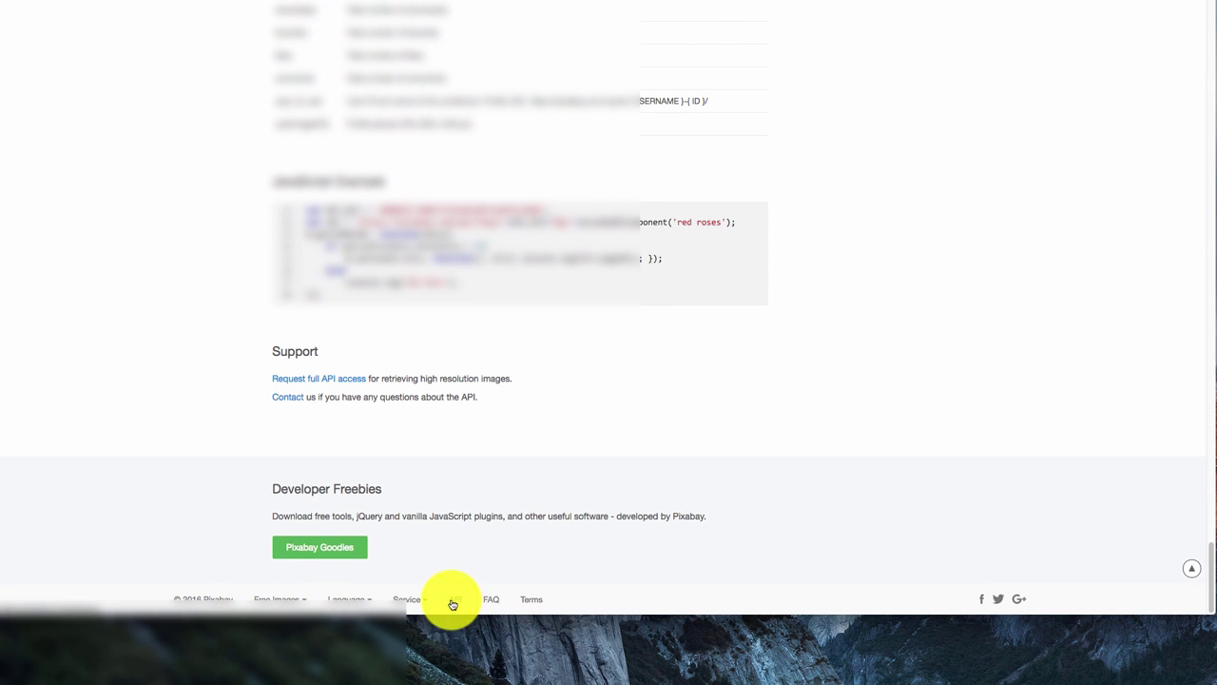
Scroll back up the Pixabay API docs and return to the Work Horse Posting start screen
{"action": "scroll", "coordinate": [484, 576], "scroll_direction": "up", "scroll_amount": 15}
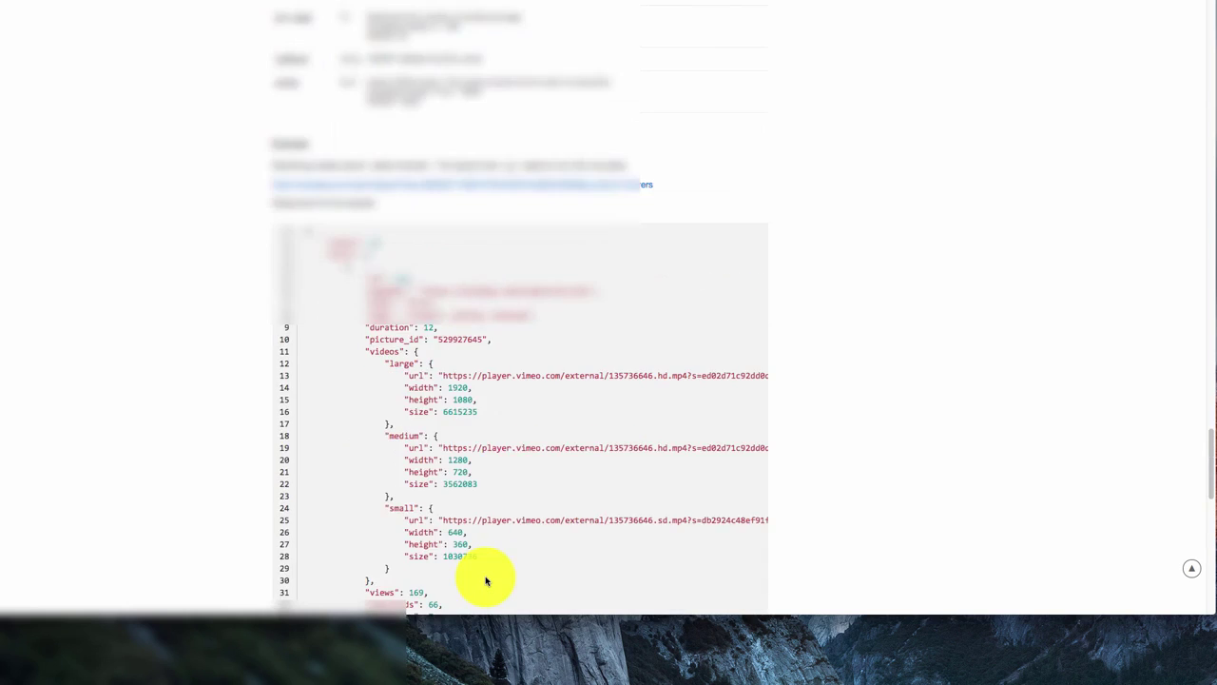
{"action": "scroll", "coordinate": [481, 576], "scroll_direction": "up", "scroll_amount": 15}
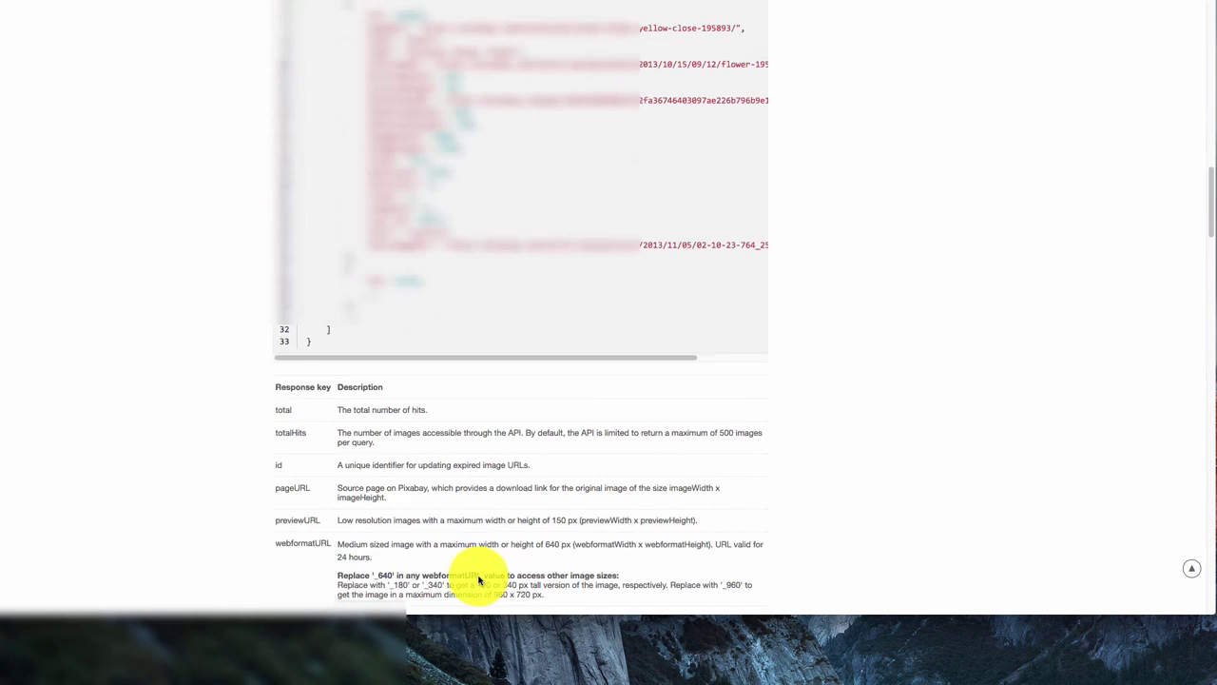
{"action": "scroll", "coordinate": [479, 578], "scroll_direction": "up", "scroll_amount": 15}
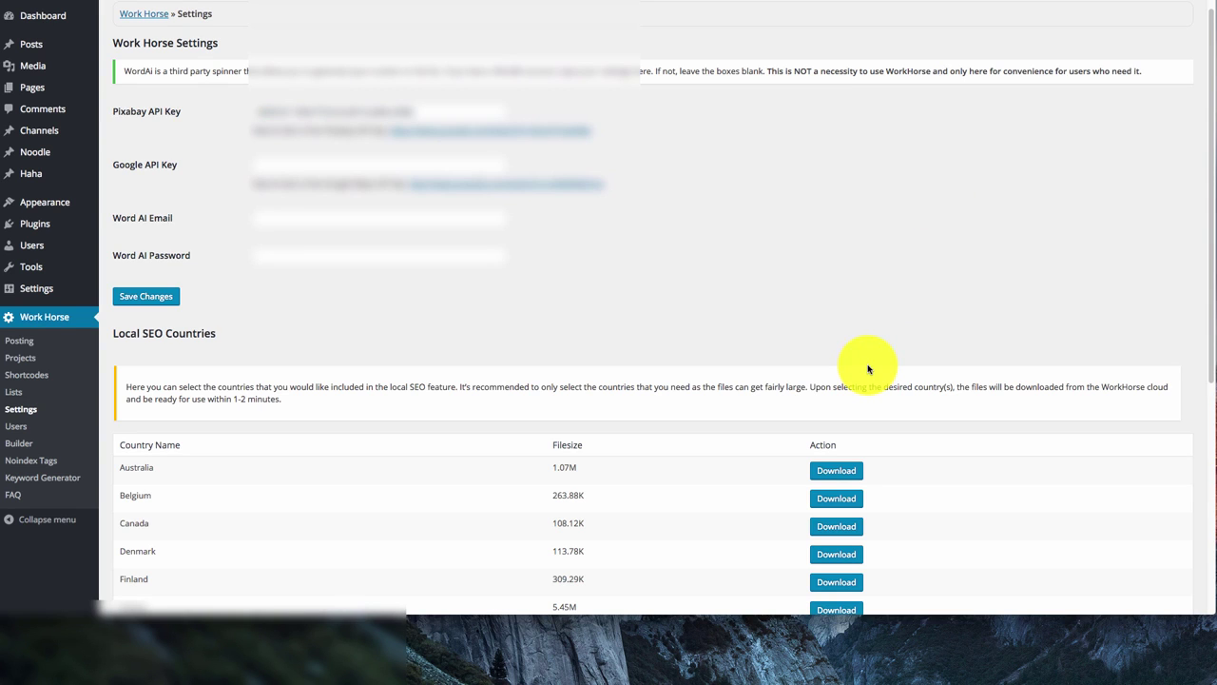
{"action": "left_click", "coordinate": [21, 341]}
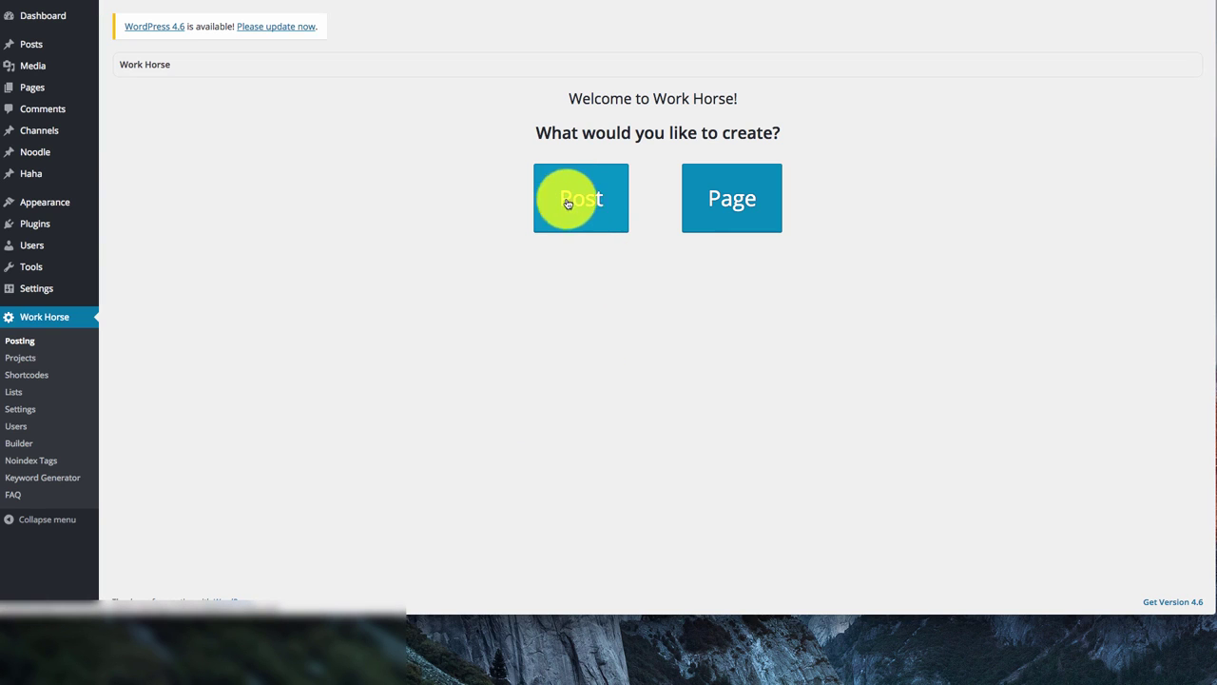
Start a new Work Horse Post project and scroll down to its Project name field
{"action": "left_click", "coordinate": [620, 185]}
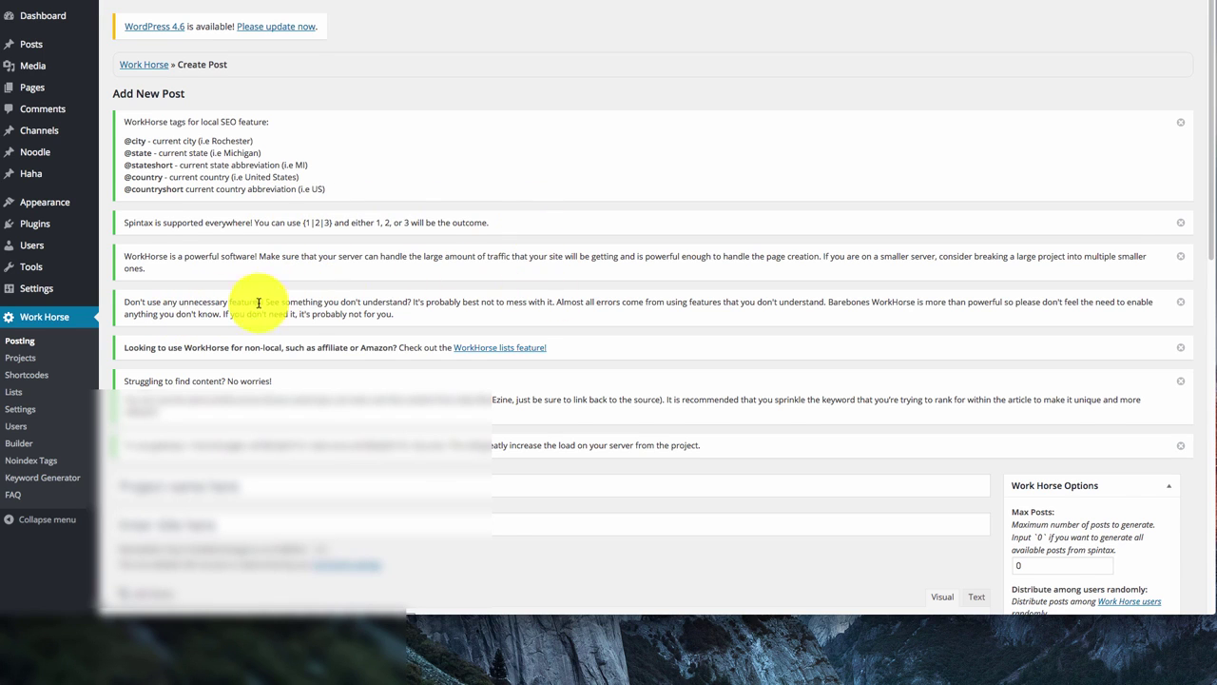
{"action": "scroll", "coordinate": [272, 294], "scroll_direction": "down", "scroll_amount": 1}
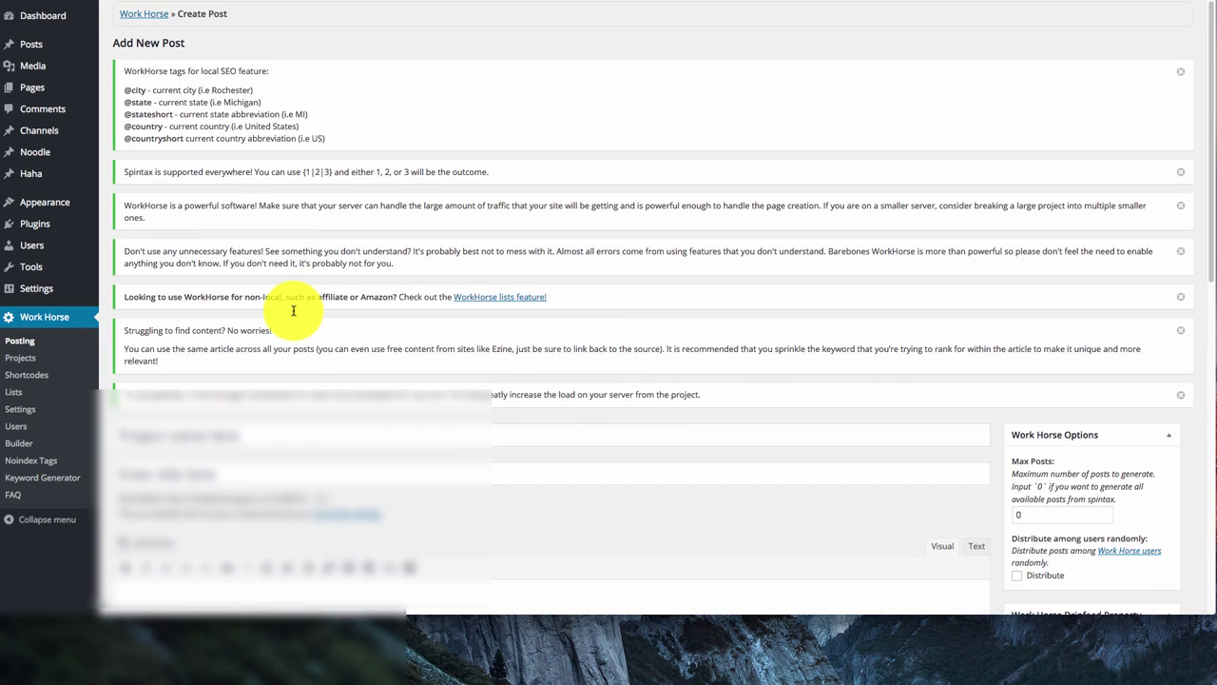
{"action": "scroll", "coordinate": [293, 310], "scroll_direction": "down", "scroll_amount": 8}
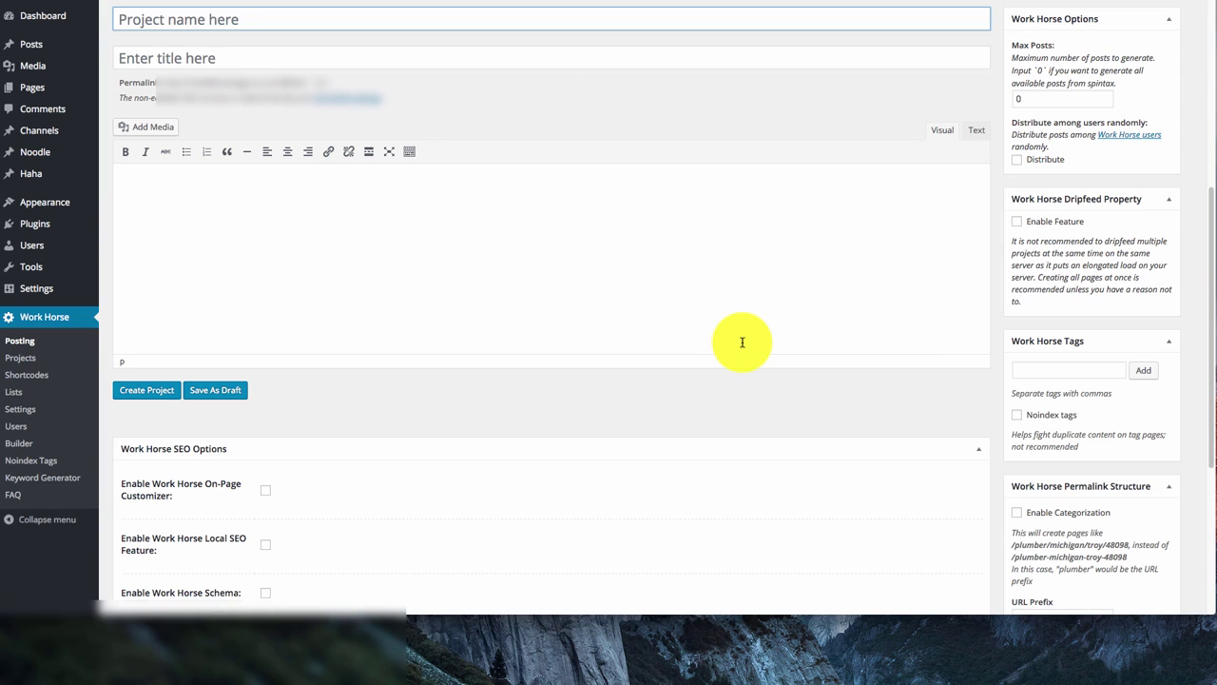
Name the project 'plumbing chicago' and type the title 'Best Plumber'
{"action": "type", "text": "plumbi"}
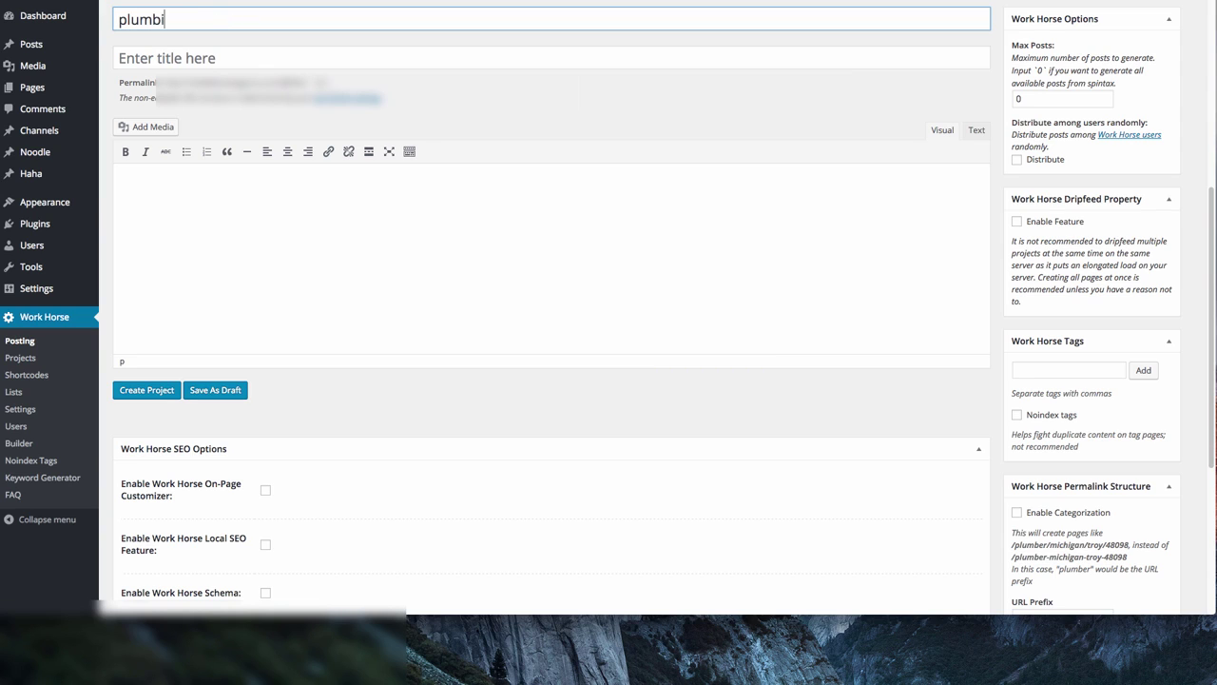
{"action": "type", "text": "ng chicago"}
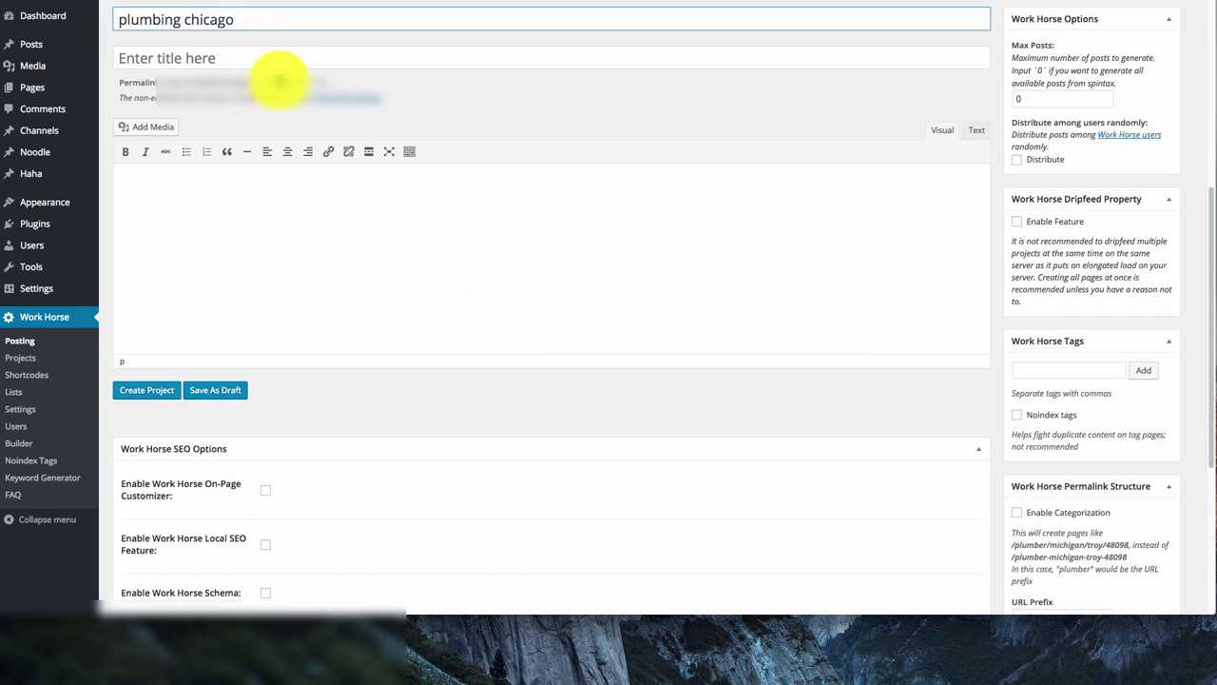
{"action": "left_click", "coordinate": [177, 57]}
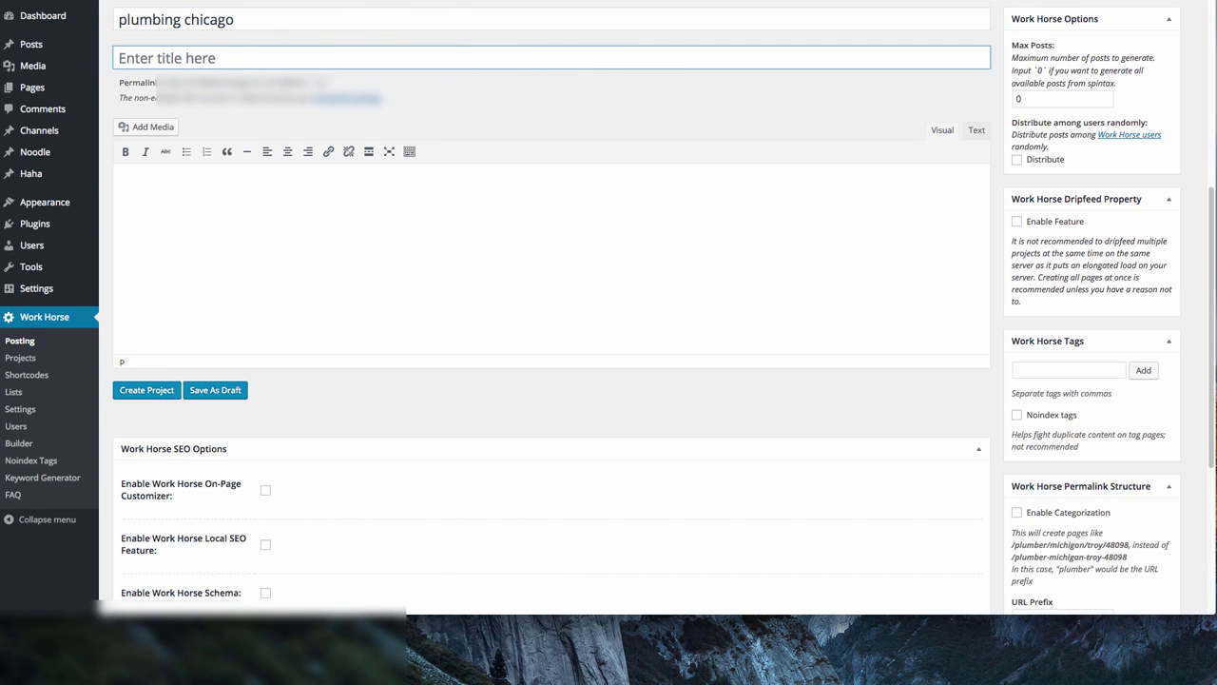
{"action": "type", "text": "Best Plumb"}
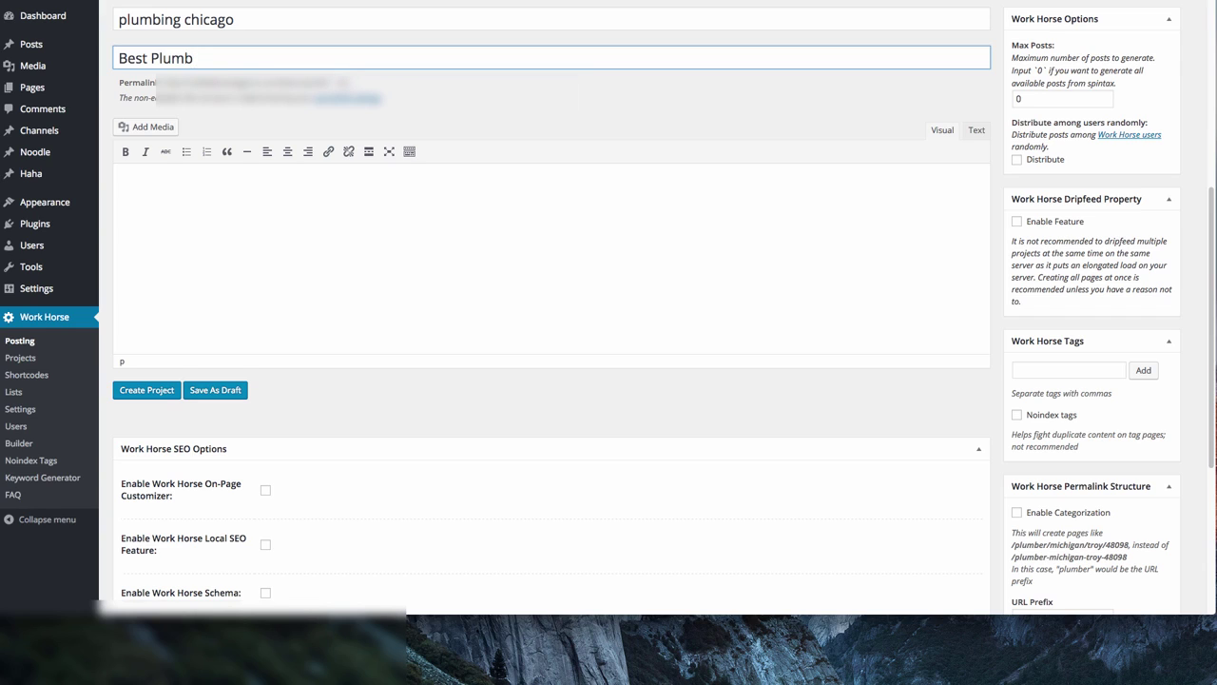
{"action": "type", "text": "er"}
{"action": "key", "text": "Tab"}
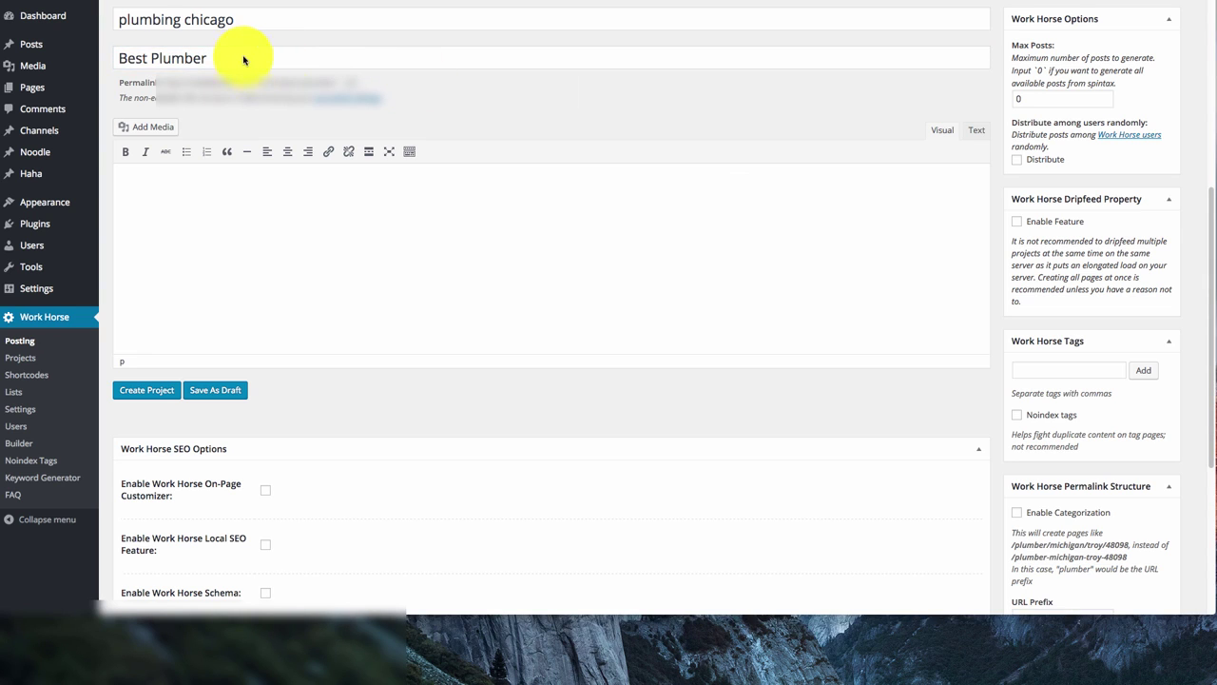
{"action": "left_click", "coordinate": [319, 59]}
{"action": "type", "text": "@state"}
{"action": "left_click", "coordinate": [211, 59]}
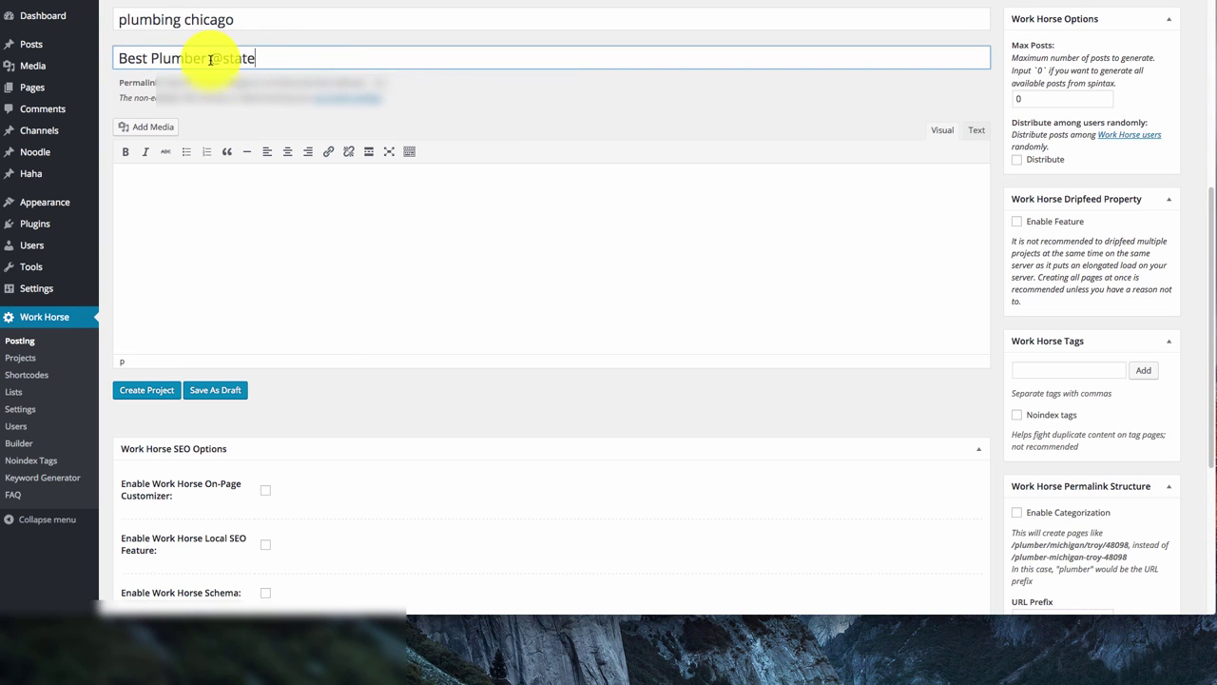
{"action": "type", "text": "@ city"}
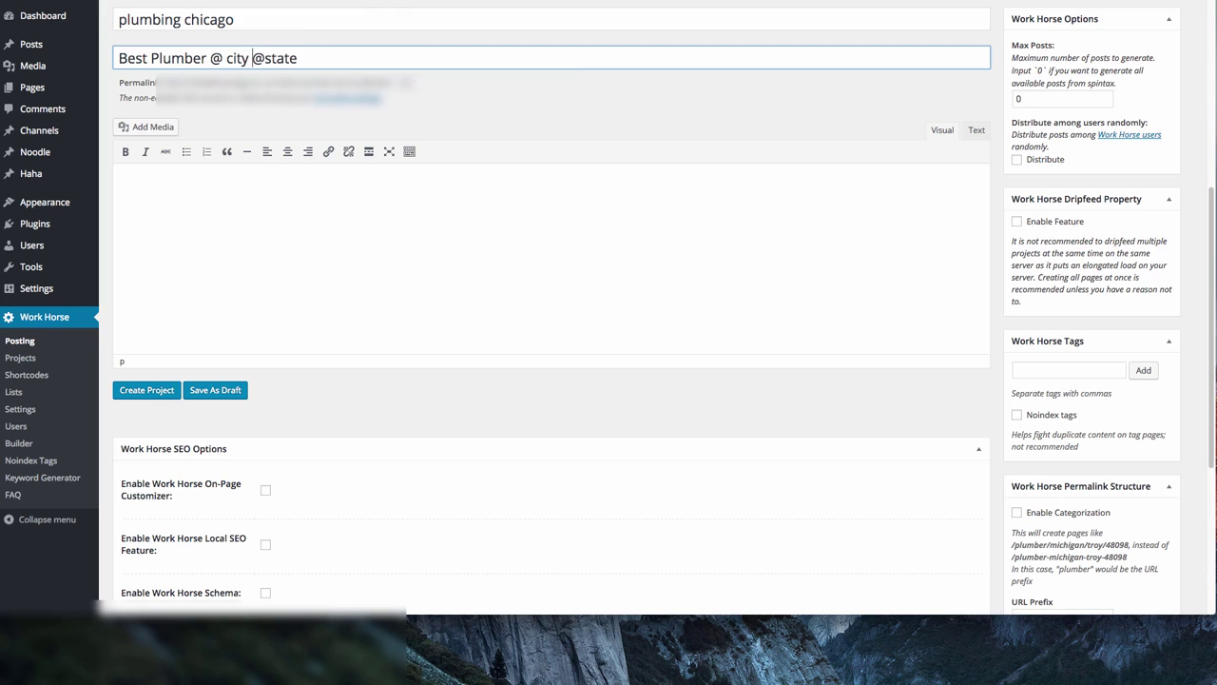
{"action": "left_click", "coordinate": [225, 59]}
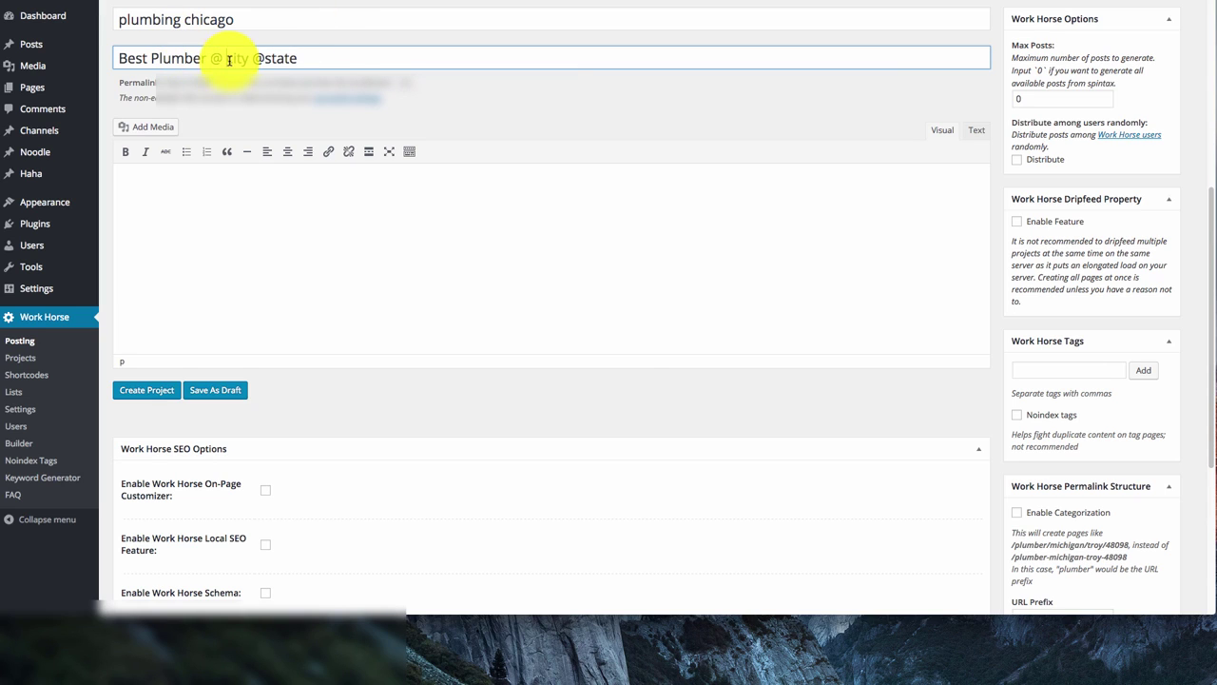
{"action": "key", "text": "BackSpace"}
{"action": "left_click", "coordinate": [307, 60]}
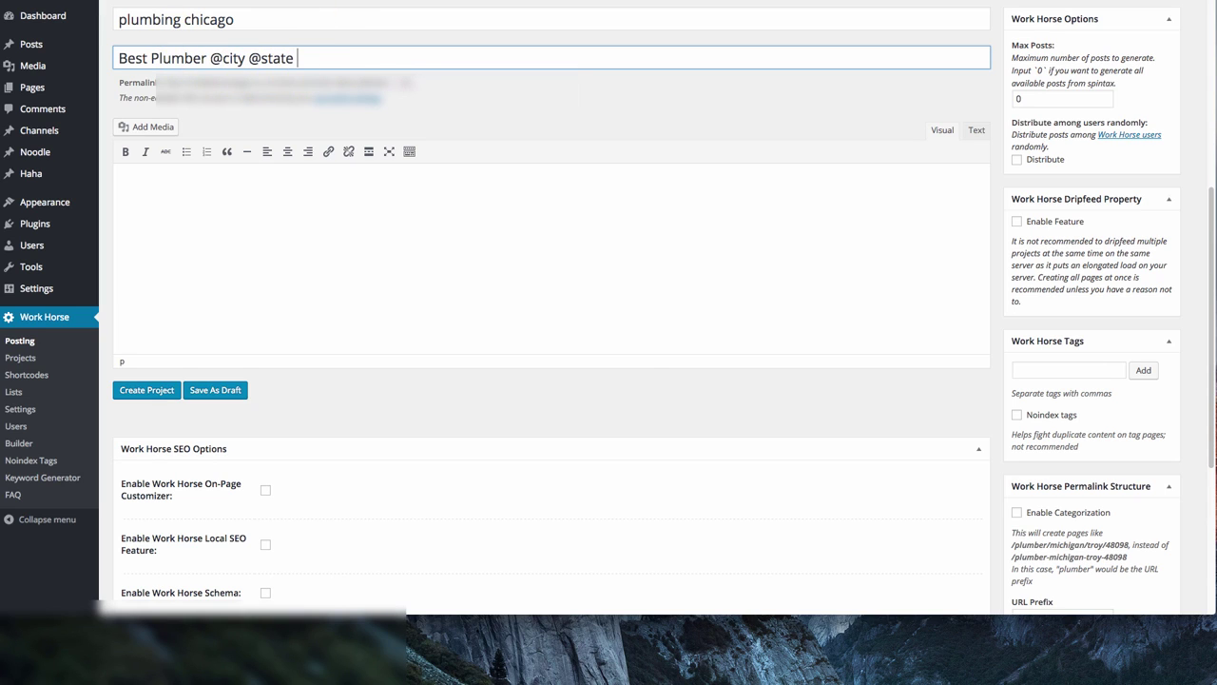
{"action": "type", "text": "@zip"}
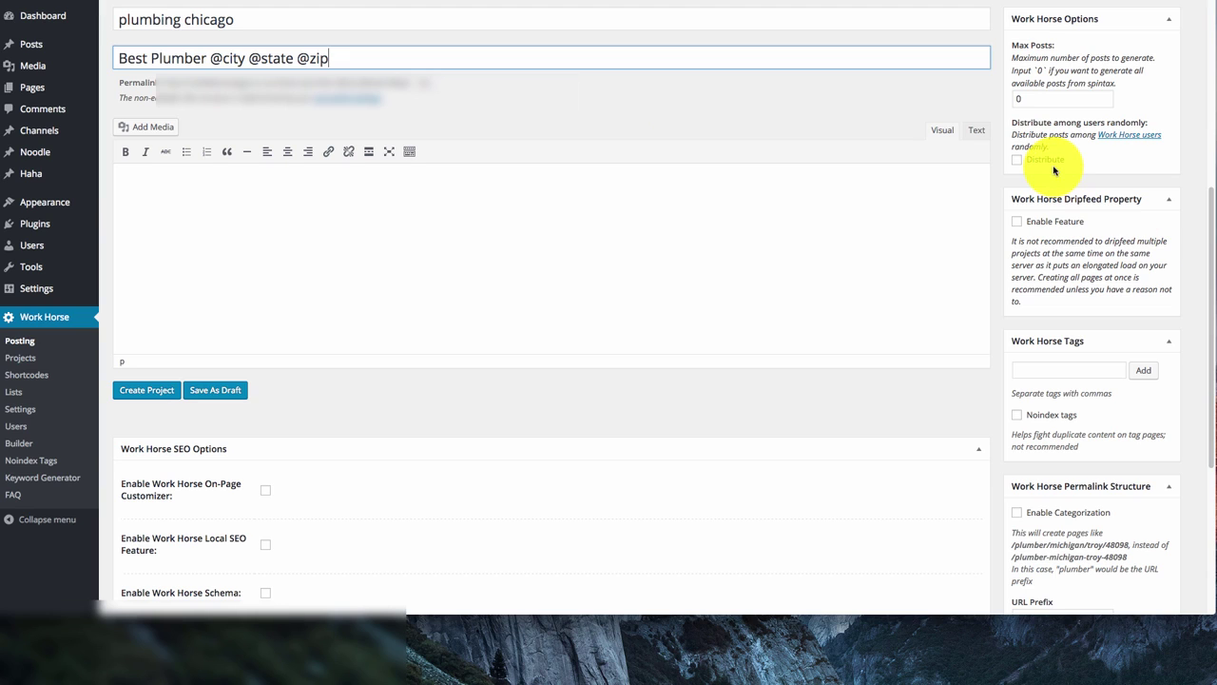
{"action": "mouse_move", "coordinate": [1148, 9]}
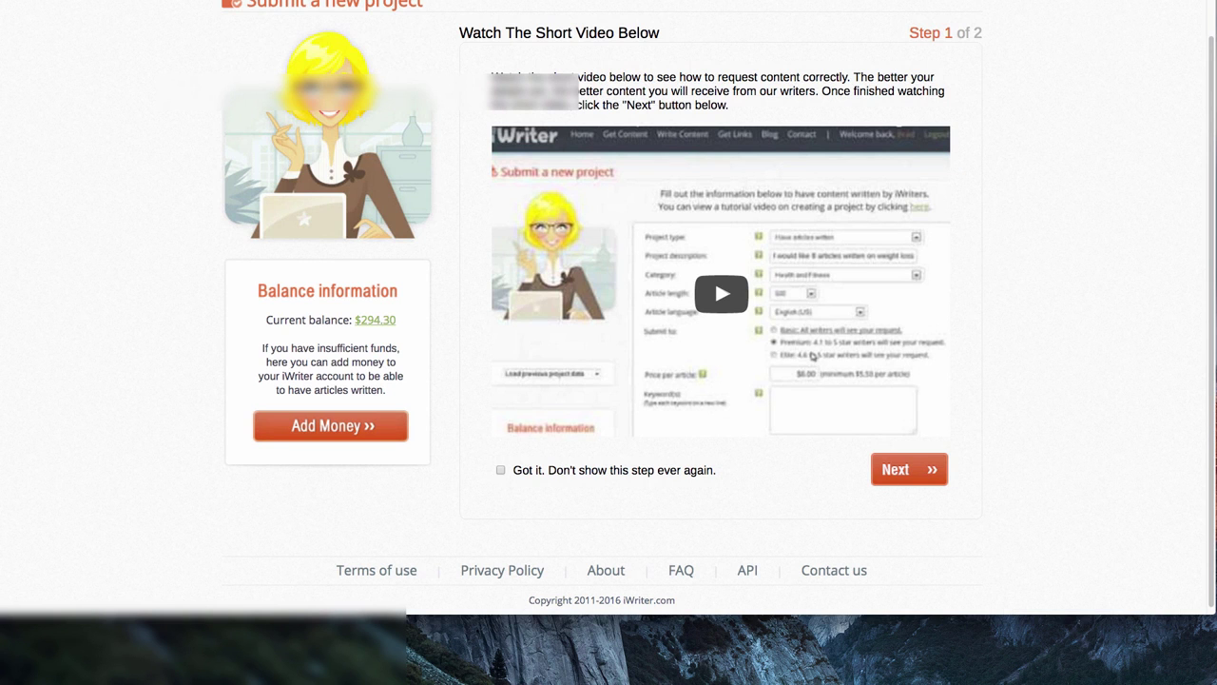
Move past iWriter's intro video step to the project request form
{"action": "scroll", "coordinate": [1078, 284], "scroll_direction": "up", "scroll_amount": 1}
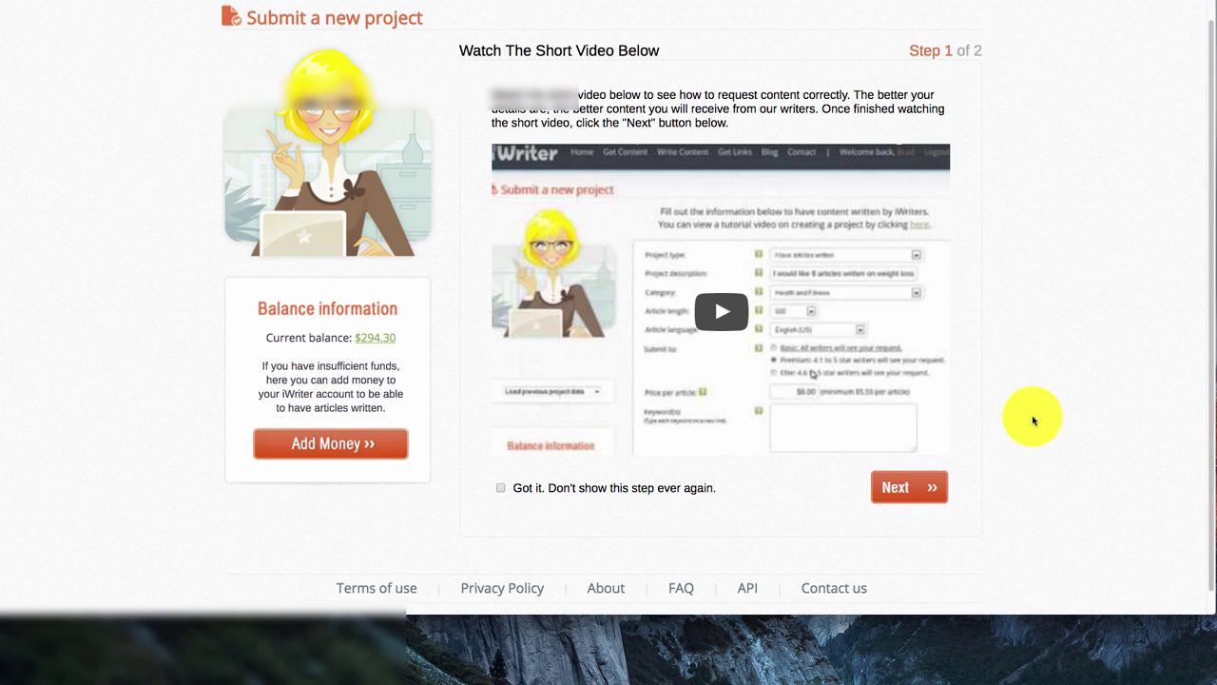
{"action": "left_click", "coordinate": [904, 490]}
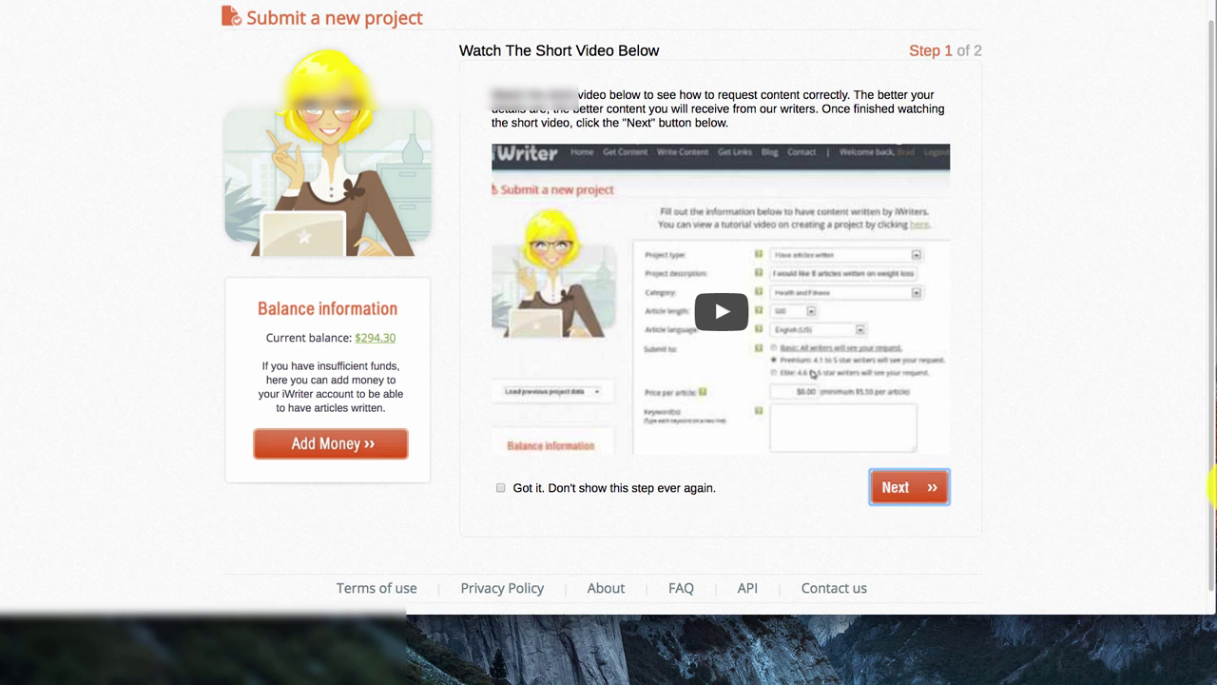
{"action": "scroll", "coordinate": [1151, 464], "scroll_direction": "down", "scroll_amount": 2}
{"action": "scroll", "coordinate": [1132, 458], "scroll_direction": "up", "scroll_amount": 1}
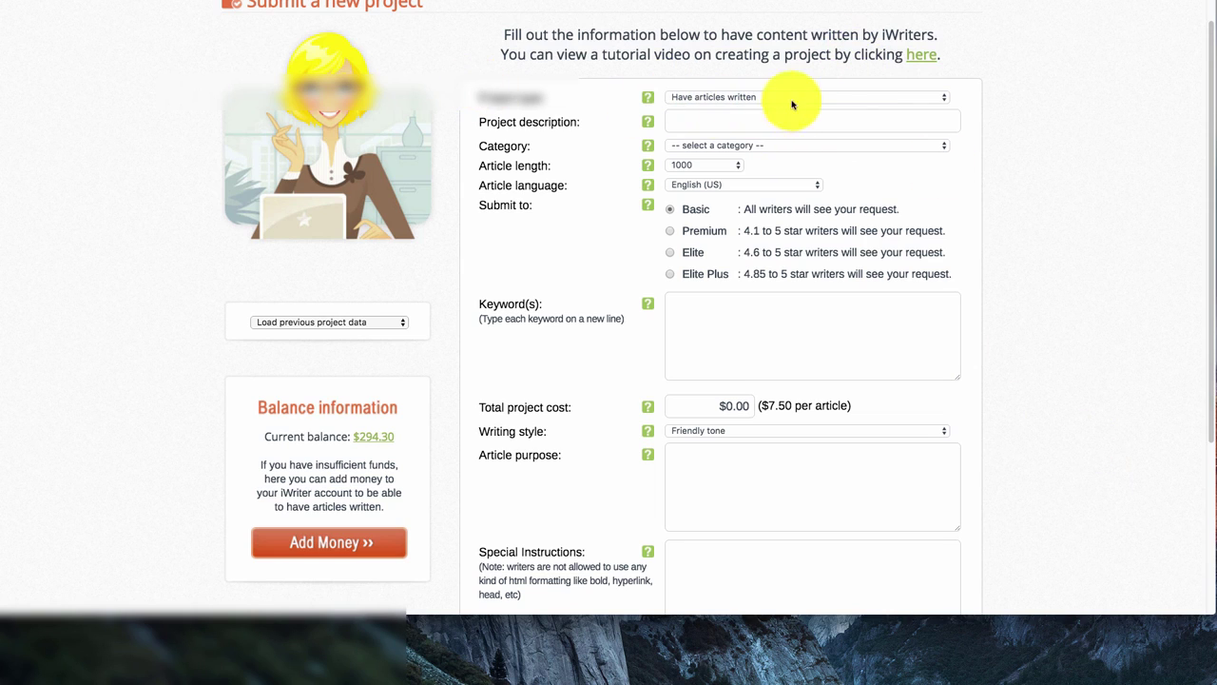
Enter the project description 'Looking for an article about plumbing'
{"action": "left_click", "coordinate": [729, 121]}
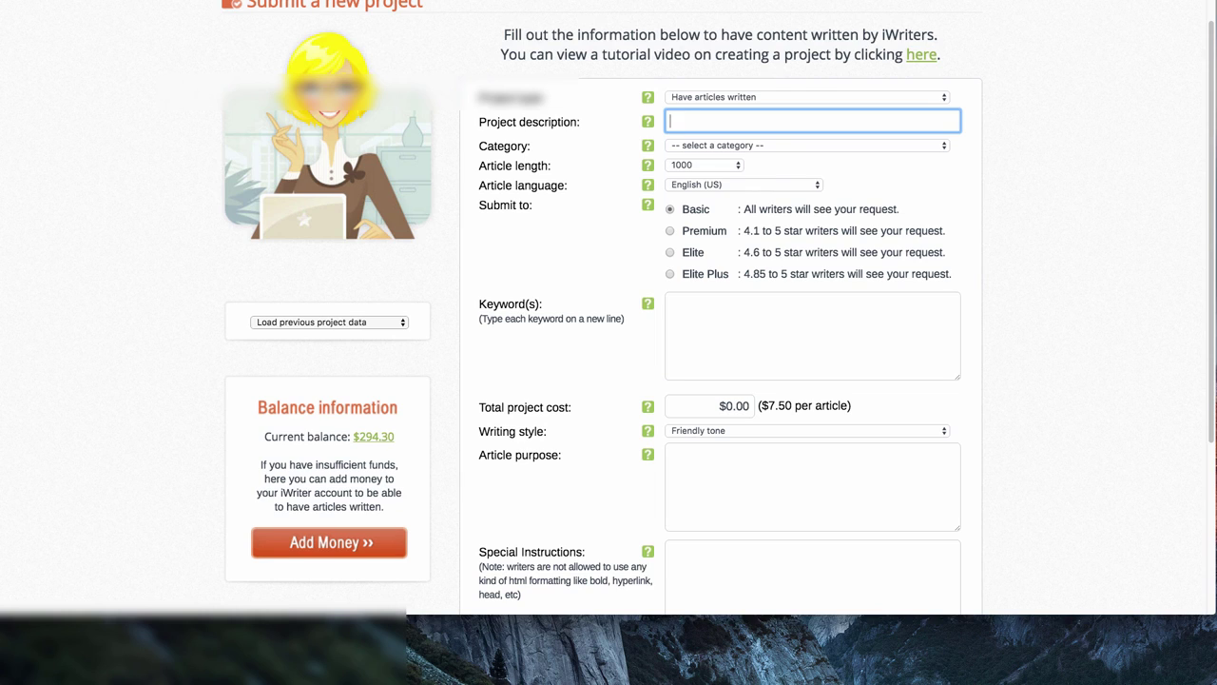
{"action": "type", "text": "Looking for articles about plumbing"}
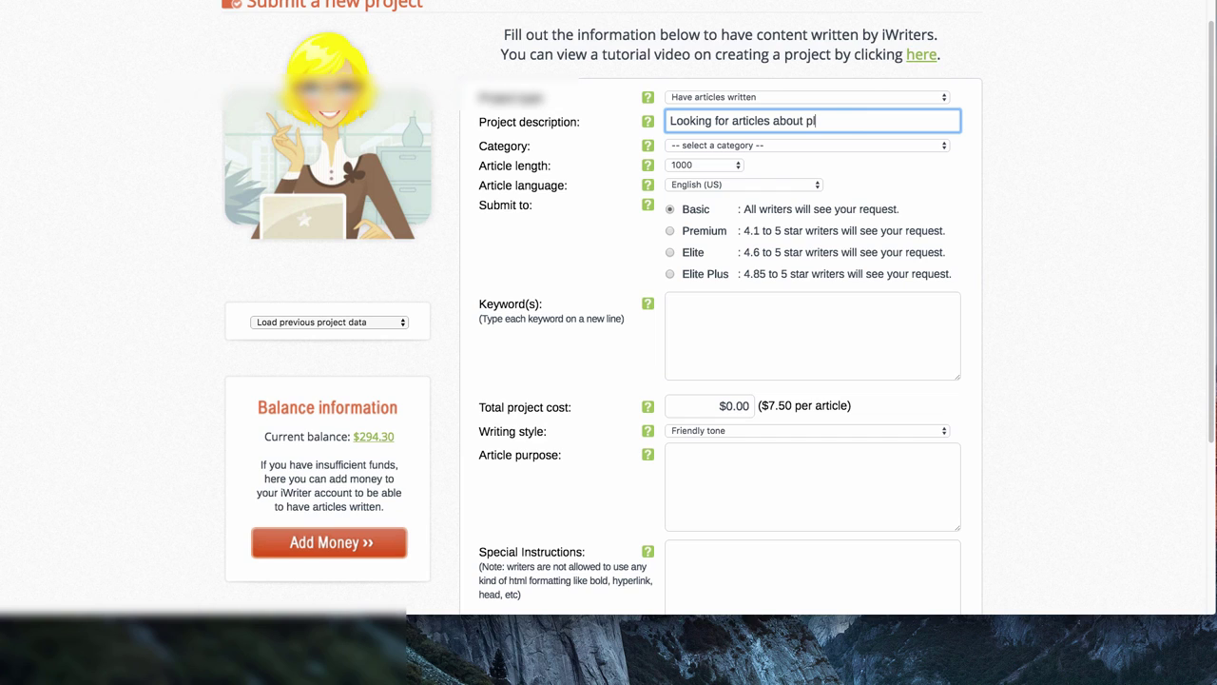
{"action": "left_click", "coordinate": [773, 120]}
{"action": "key", "text": "BackSpace"}
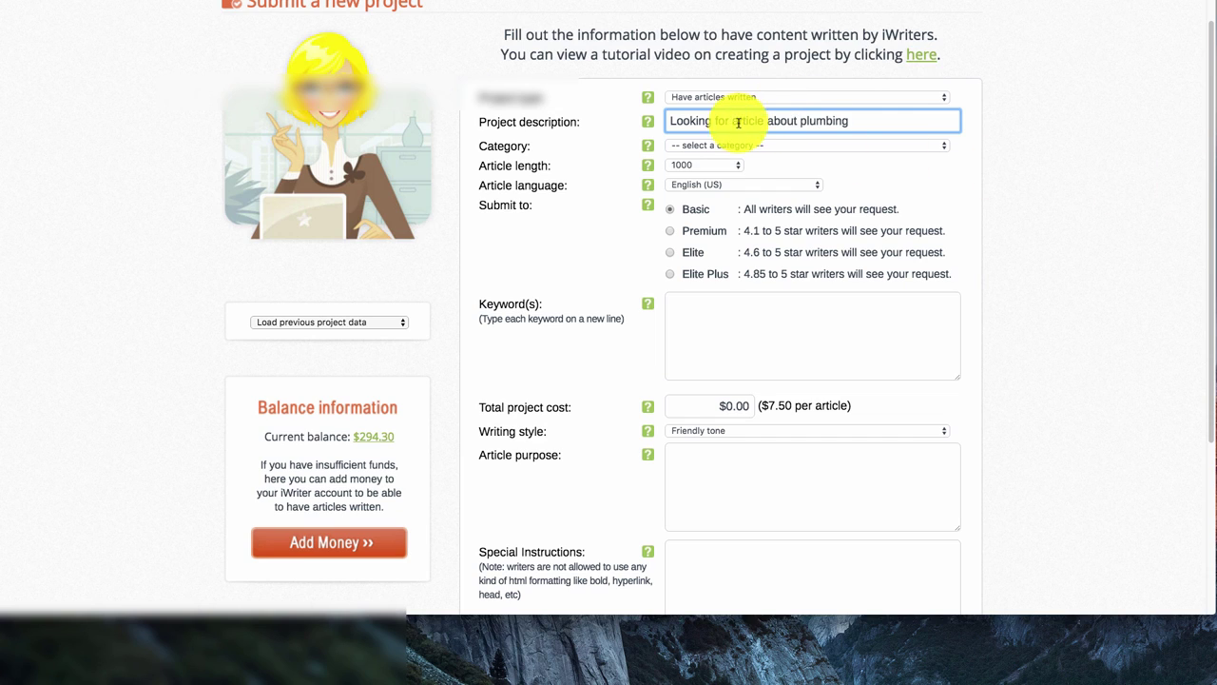
{"action": "left_click", "coordinate": [733, 120]}
{"action": "type", "text": "an"}
Choose Home Improvement category, 500-word length and Premium writers
{"action": "left_click", "coordinate": [771, 145]}
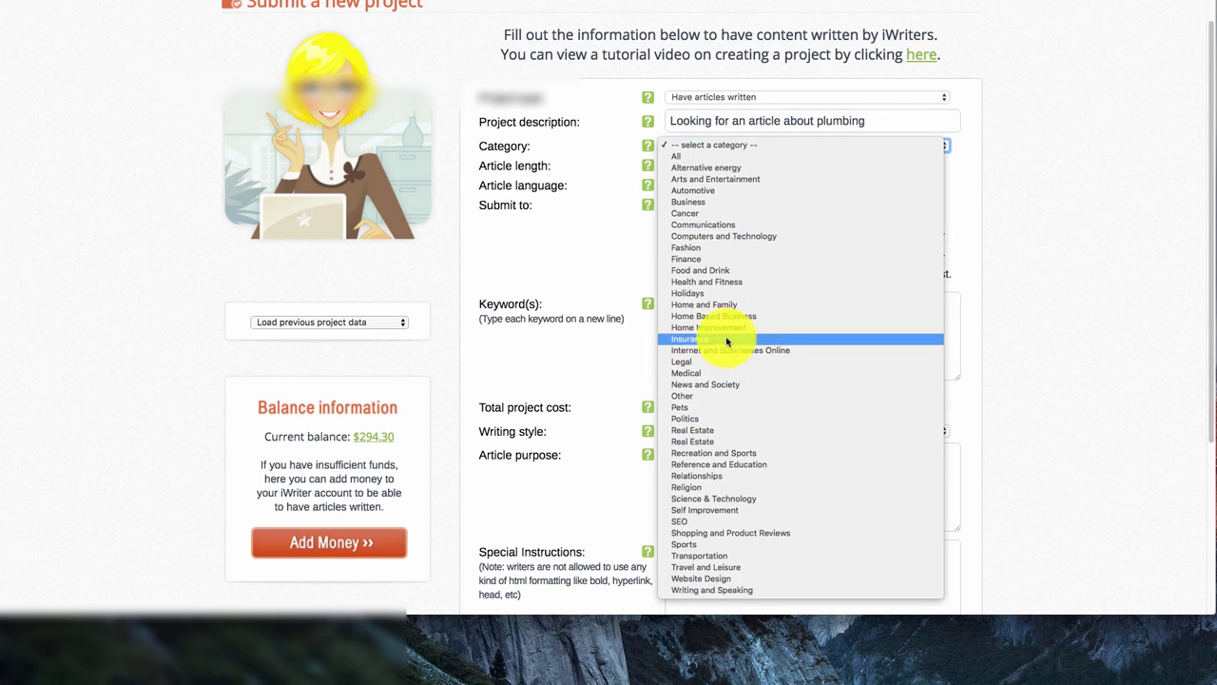
{"action": "left_click", "coordinate": [711, 329]}
{"action": "left_click", "coordinate": [709, 166]}
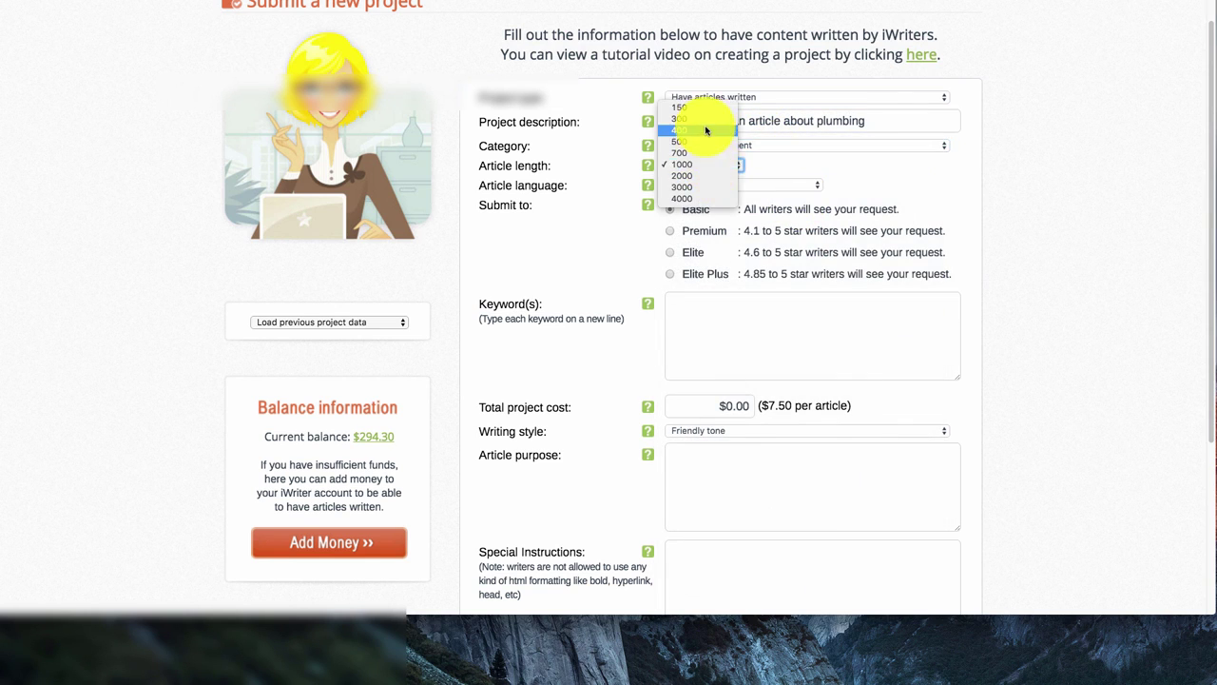
{"action": "left_click", "coordinate": [707, 143]}
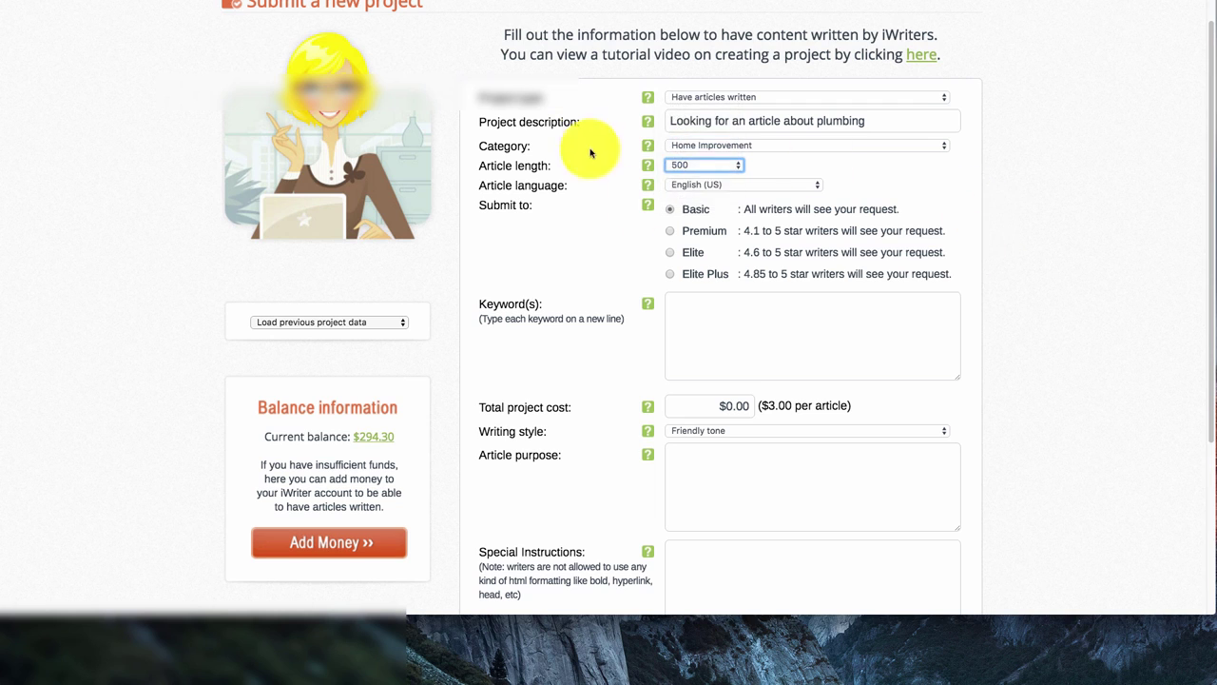
{"action": "left_click", "coordinate": [671, 231]}
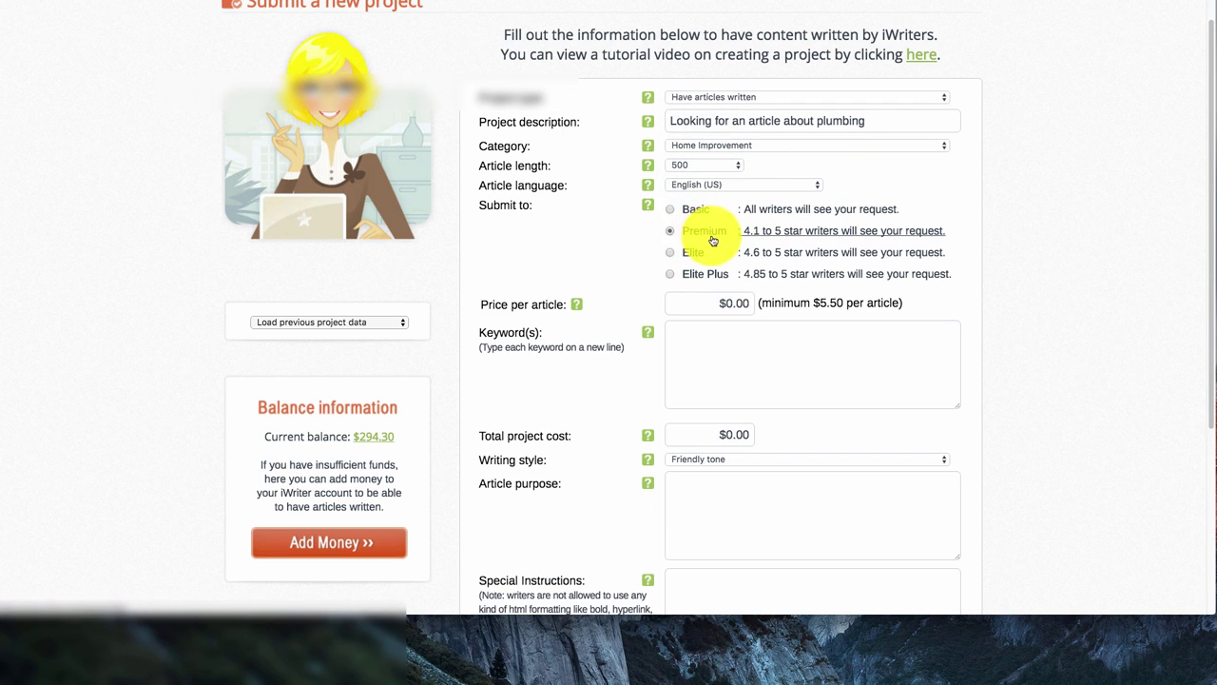
{"action": "left_click", "coordinate": [688, 213]}
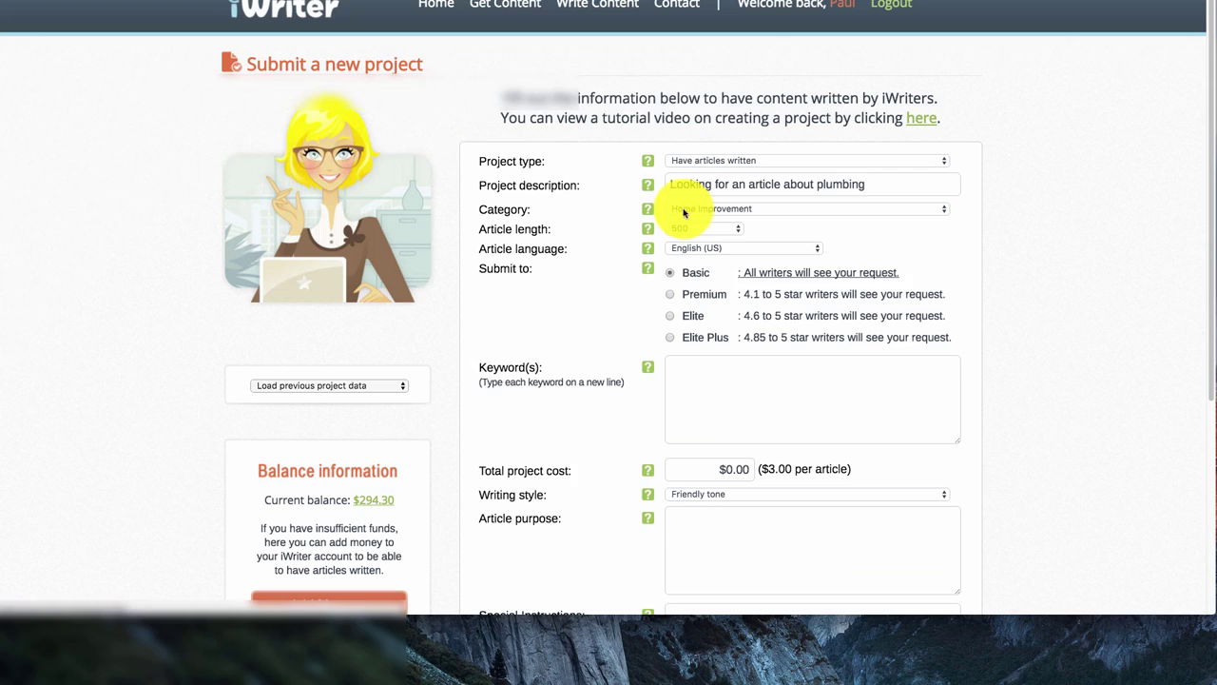
{"action": "left_click", "coordinate": [695, 295]}
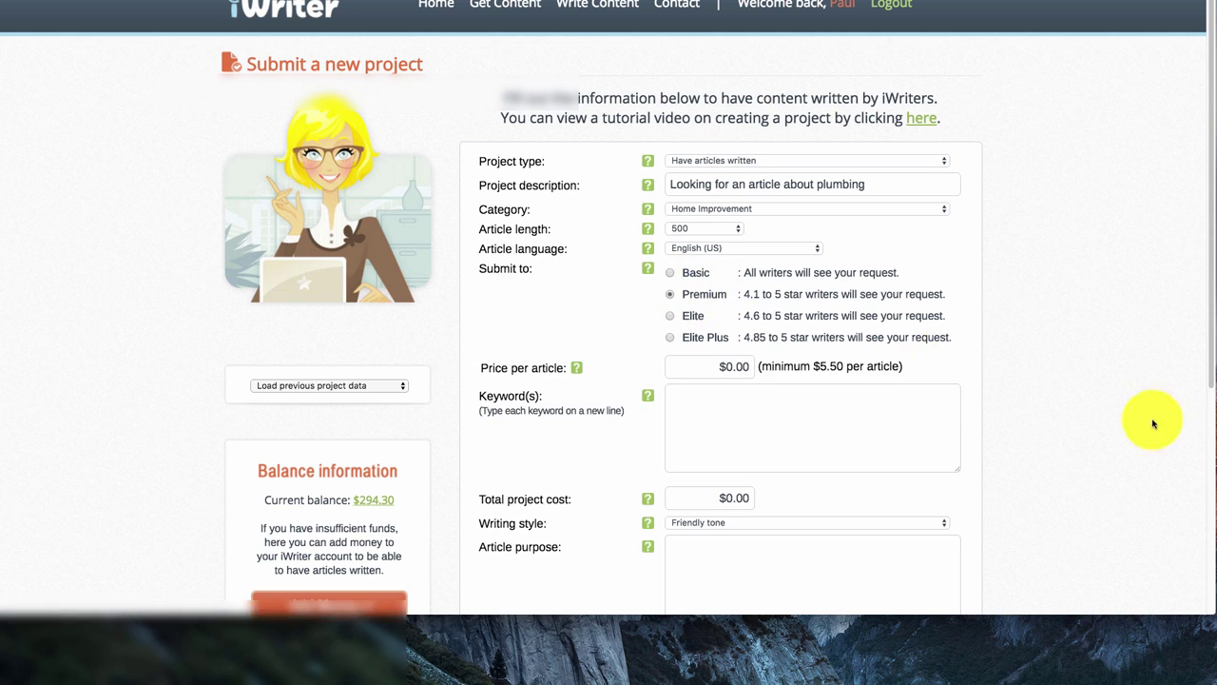
Set the price per article to $5.50 and add the keyword plumbing
{"action": "scroll", "coordinate": [960, 399], "scroll_direction": "down", "scroll_amount": 1}
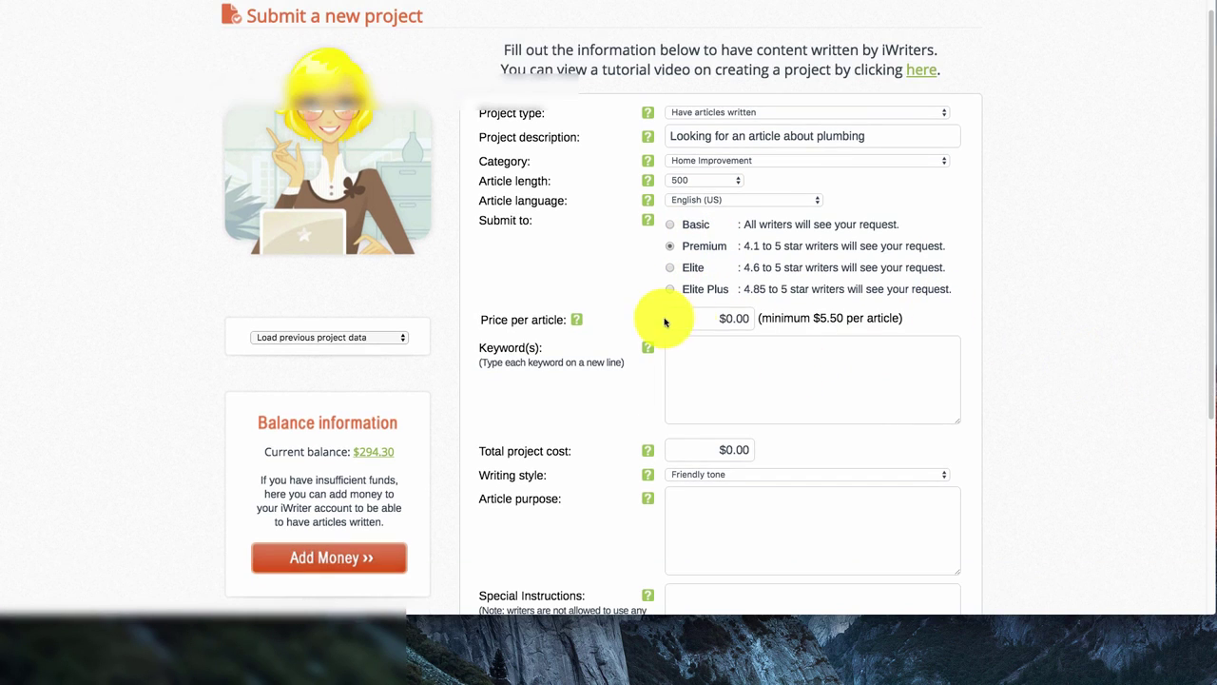
{"action": "left_click", "coordinate": [731, 318]}
{"action": "triple_click", "coordinate": [733, 319]}
{"action": "key", "text": "BackSpace"}
{"action": "type", "text": "$5.50"}
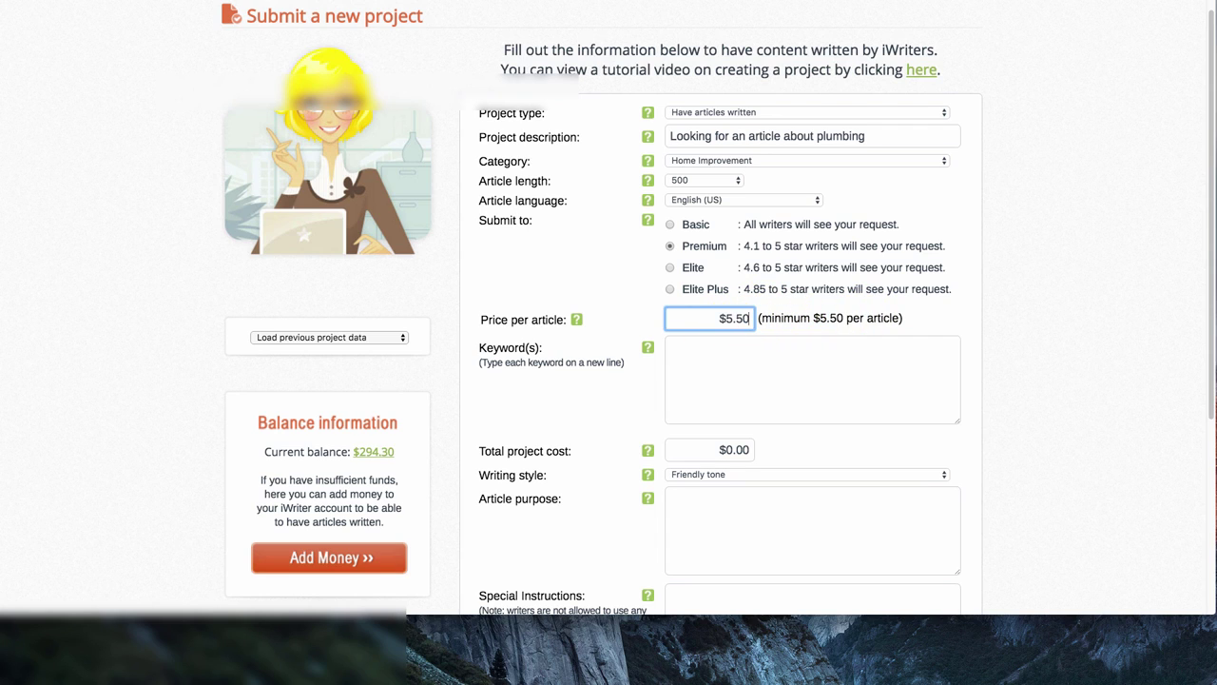
{"action": "left_click", "coordinate": [723, 353]}
{"action": "type", "text": "pk"}
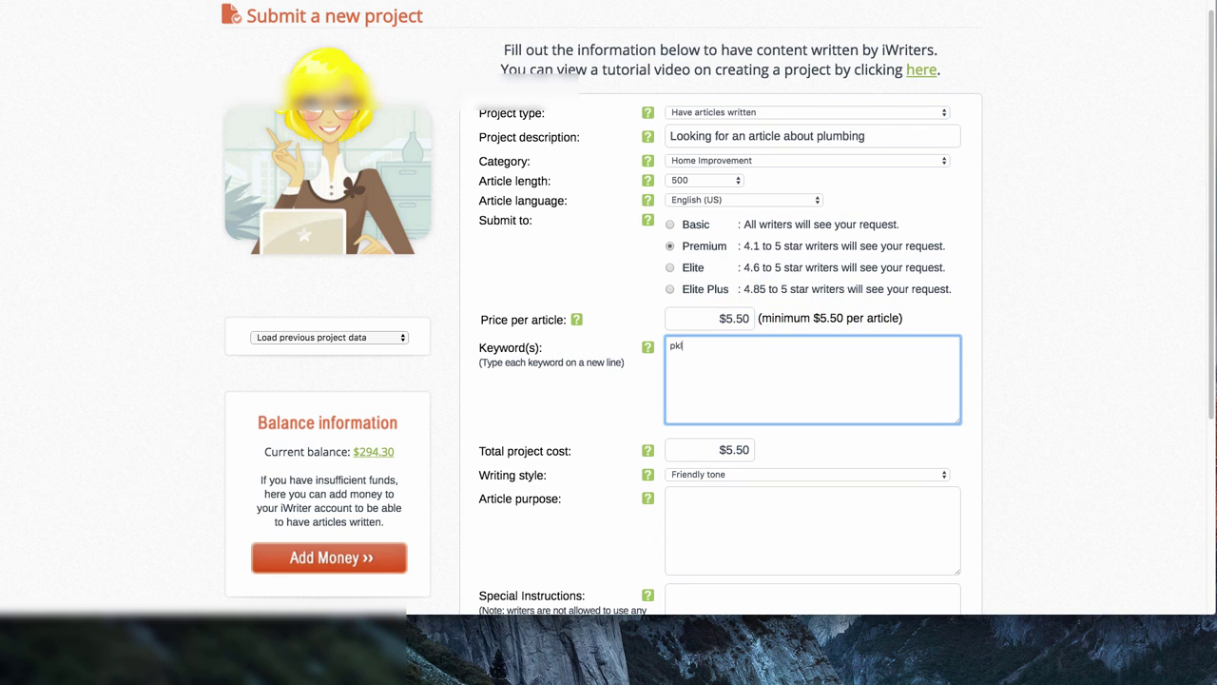
{"action": "type", "text": "umbing"}
{"action": "double_click", "coordinate": [696, 345]}
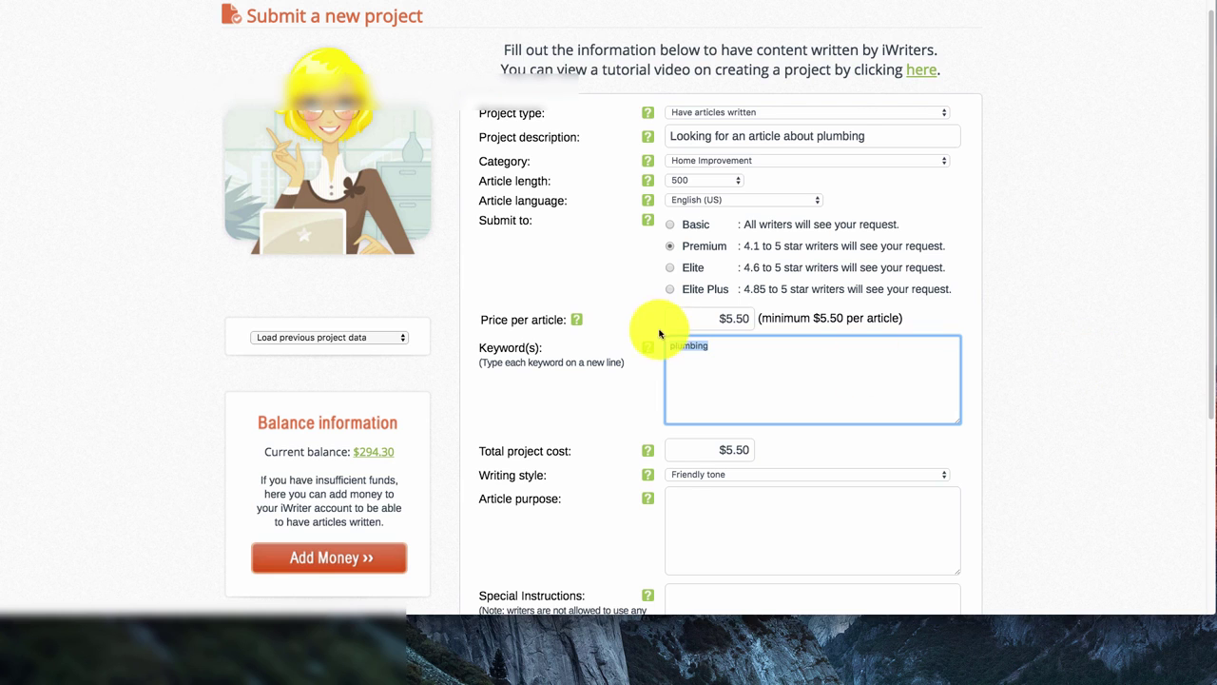
{"action": "left_click_drag", "start_coordinate": [779, 349], "coordinate": [566, 333]}
Set the writing style to Professional tone
{"action": "scroll", "coordinate": [903, 355], "scroll_direction": "down", "scroll_amount": 1}
{"action": "scroll", "coordinate": [904, 355], "scroll_direction": "down", "scroll_amount": 1}
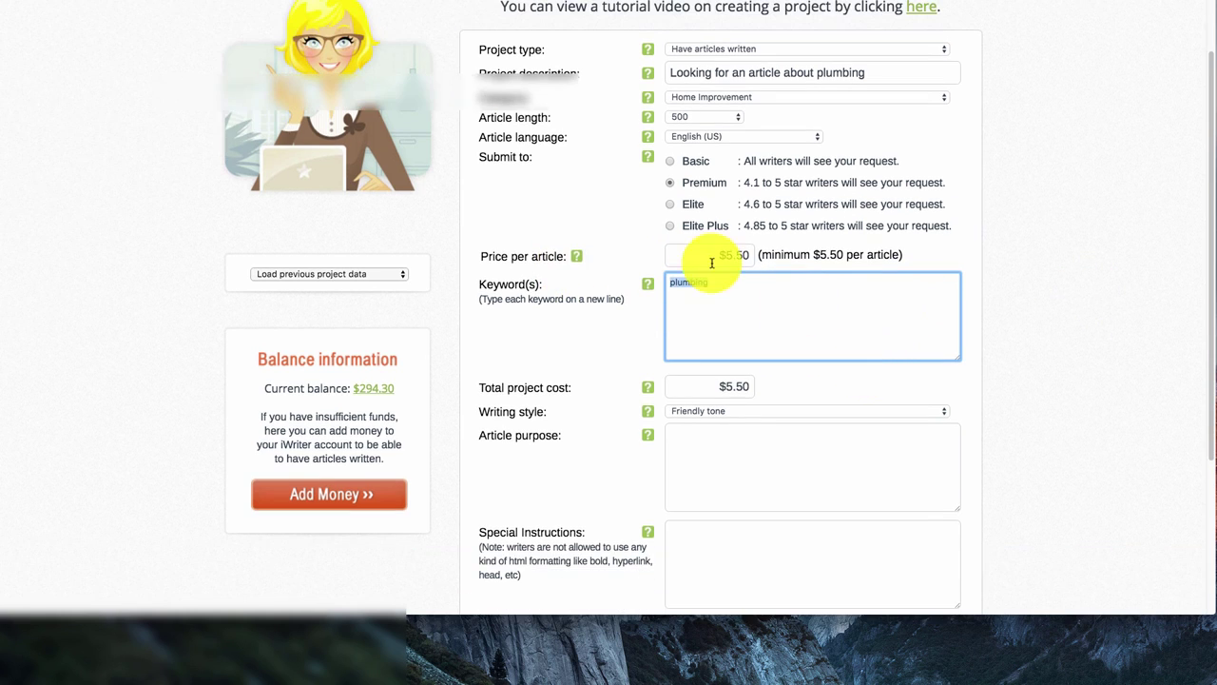
{"action": "scroll", "coordinate": [755, 320], "scroll_direction": "down", "scroll_amount": 2}
{"action": "left_click", "coordinate": [730, 321]}
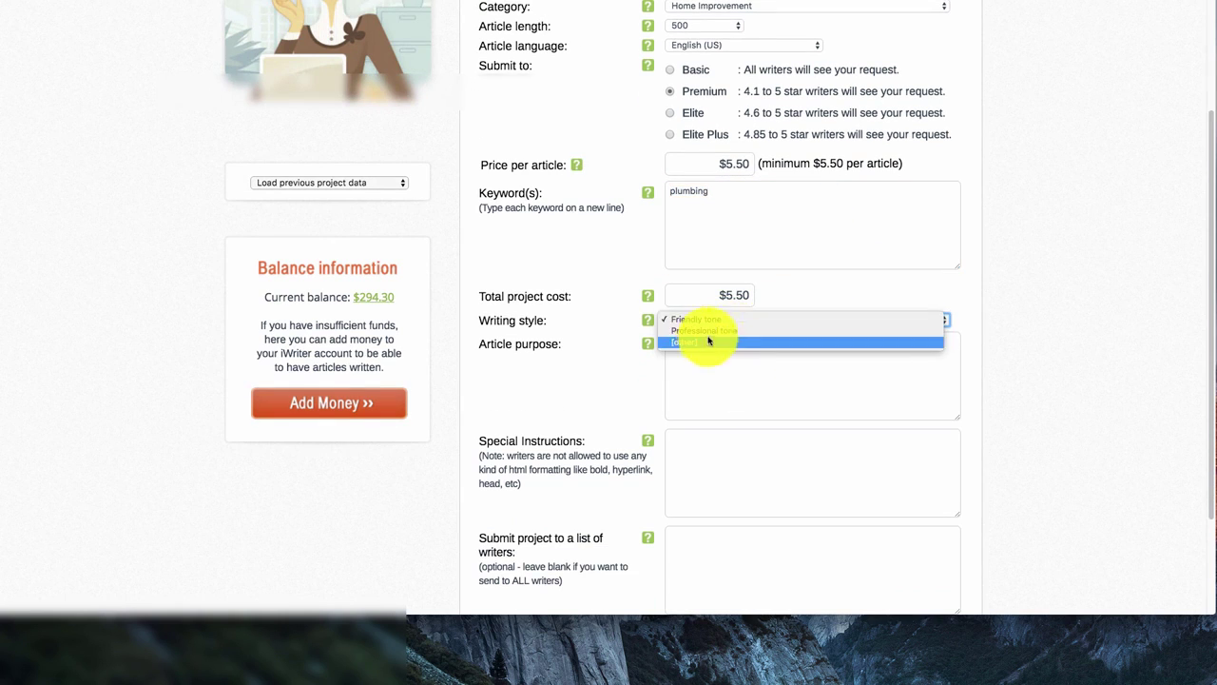
{"action": "left_click", "coordinate": [709, 331]}
Write the purpose: convey that we are a knowledgeable plumbing company and a great fit
{"action": "left_click", "coordinate": [751, 368]}
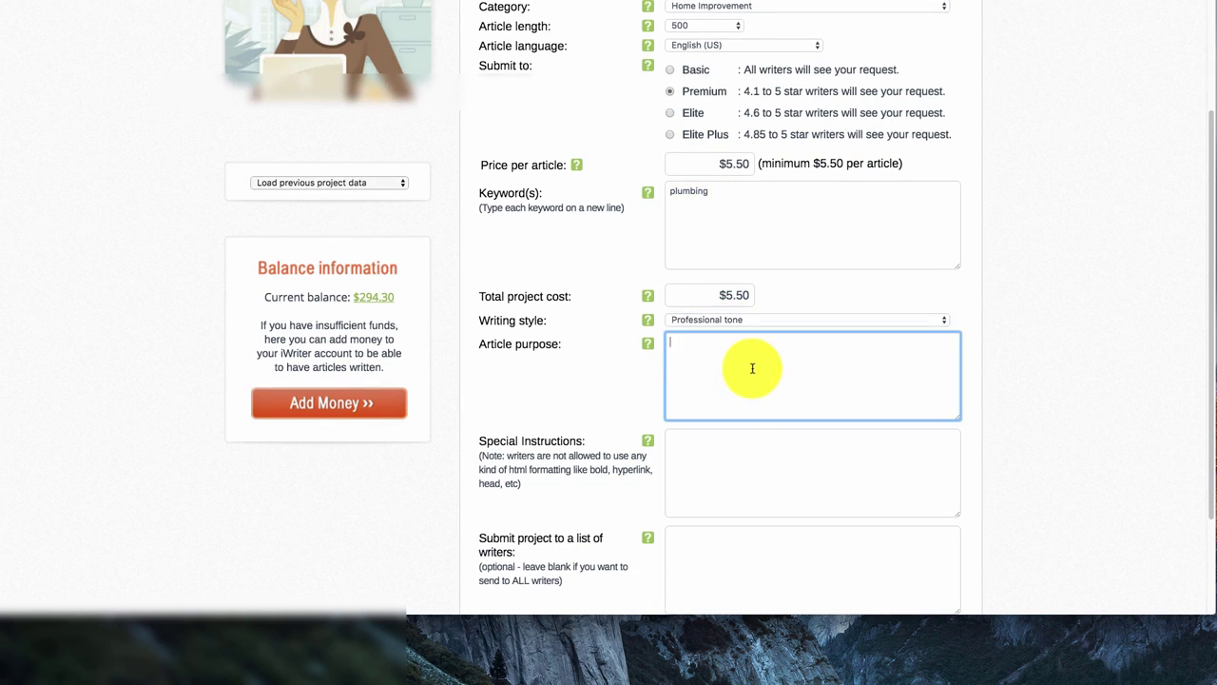
{"action": "type", "text": "To convery to our"}
{"action": "key", "text": "BackSpace"}
{"action": "key", "text": "BackSpace"}
{"action": "key", "text": "BackSpace"}
{"action": "key", "text": "BackSpace"}
{"action": "key", "text": "BackSpace"}
{"action": "key", "text": "BackSpace"}
{"action": "key", "text": "BackSpace"}
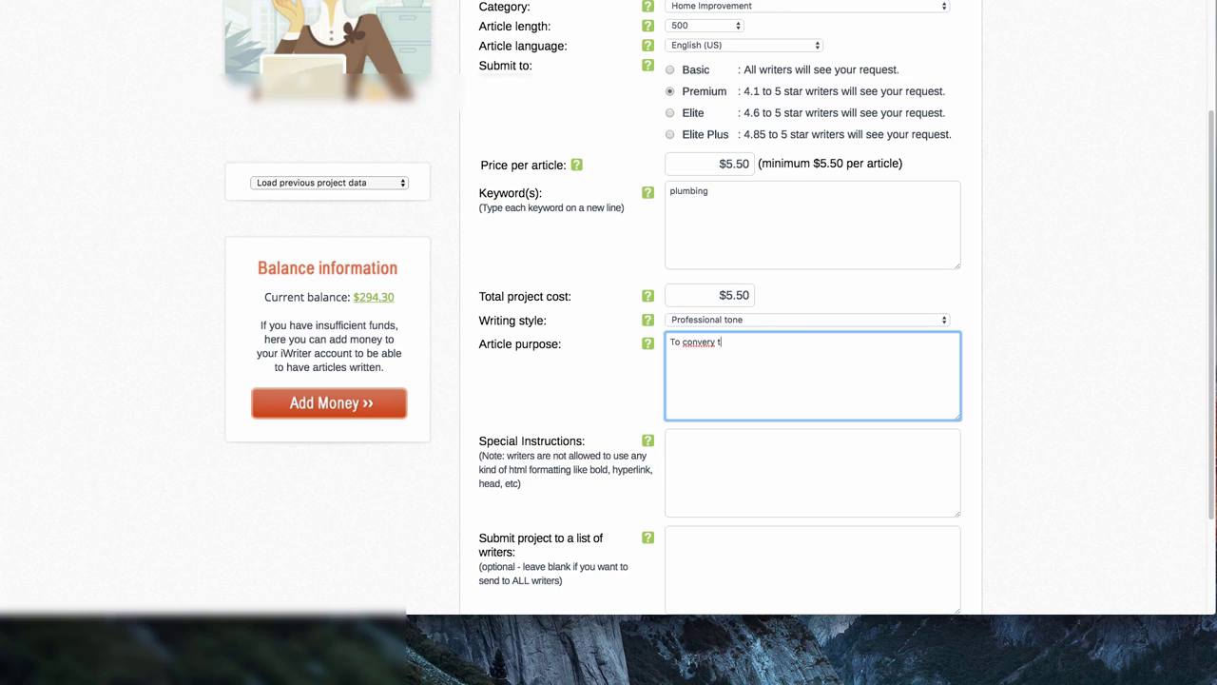
{"action": "type", "text": "y to our readers that we are"}
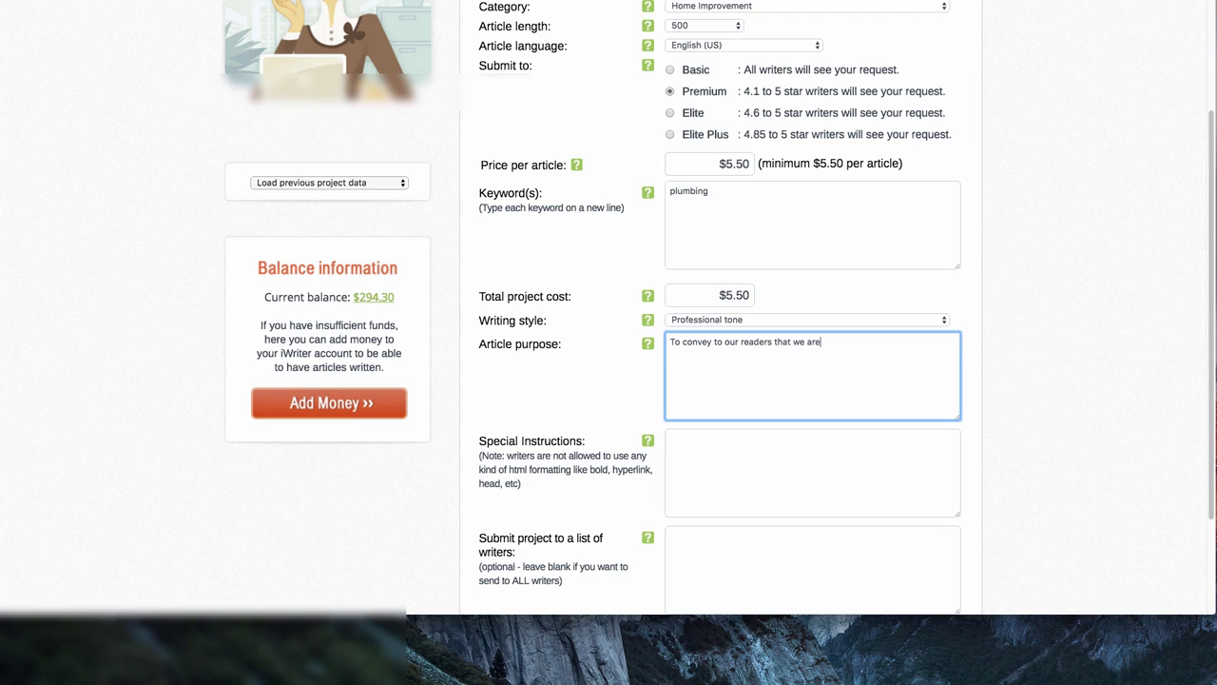
{"action": "type", "text": " a knowledgable plumbing comp"}
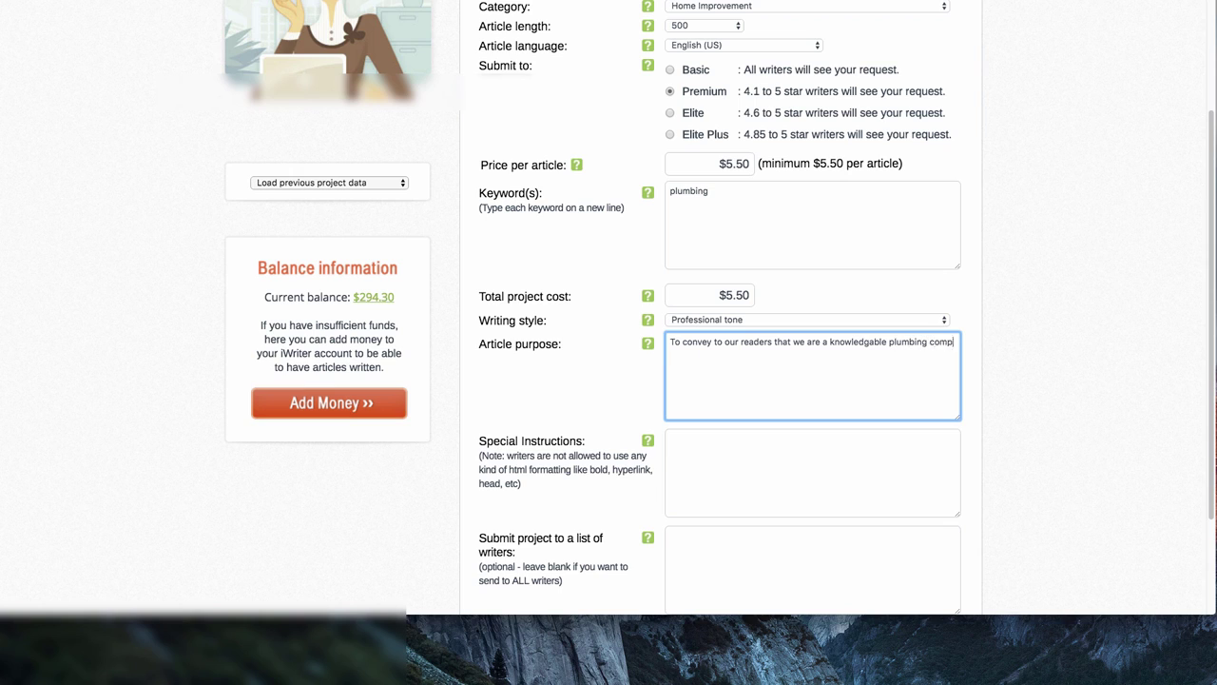
{"action": "type", "text": "any tand a great fit to work on t"}
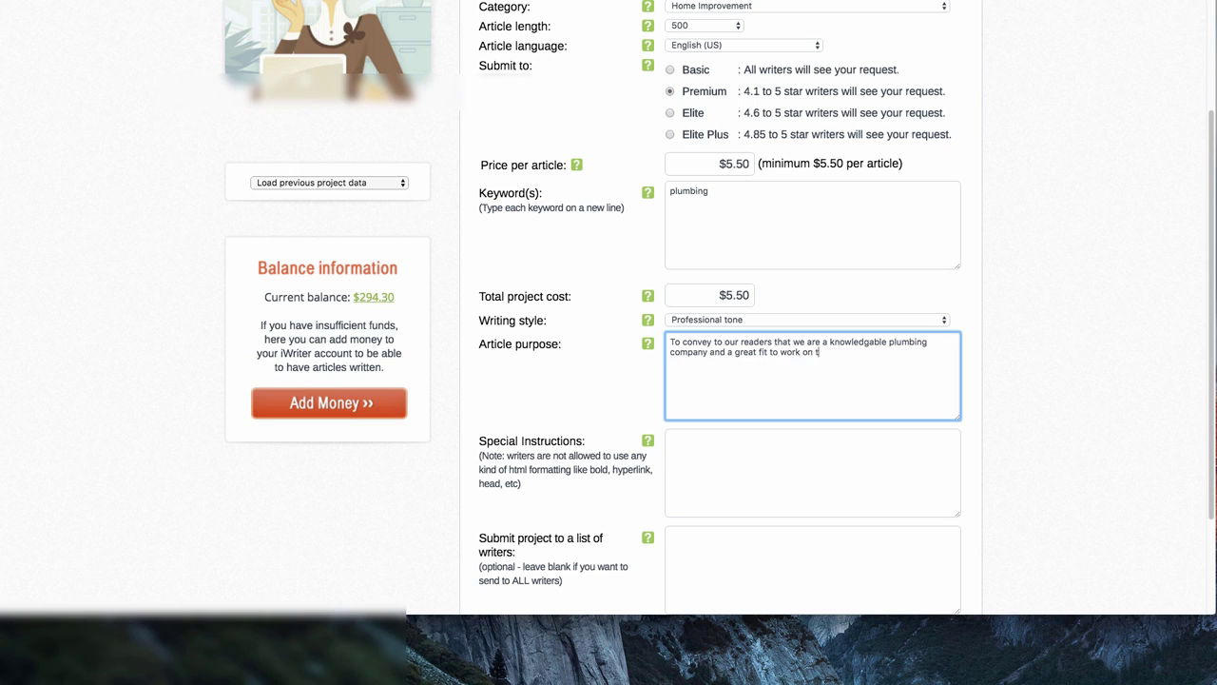
{"action": "type", "text": "heir home."}
Add special instructions: 'must be unique content will be checking'
{"action": "scroll", "coordinate": [1010, 413], "scroll_direction": "down", "scroll_amount": 2}
{"action": "left_click", "coordinate": [761, 409]}
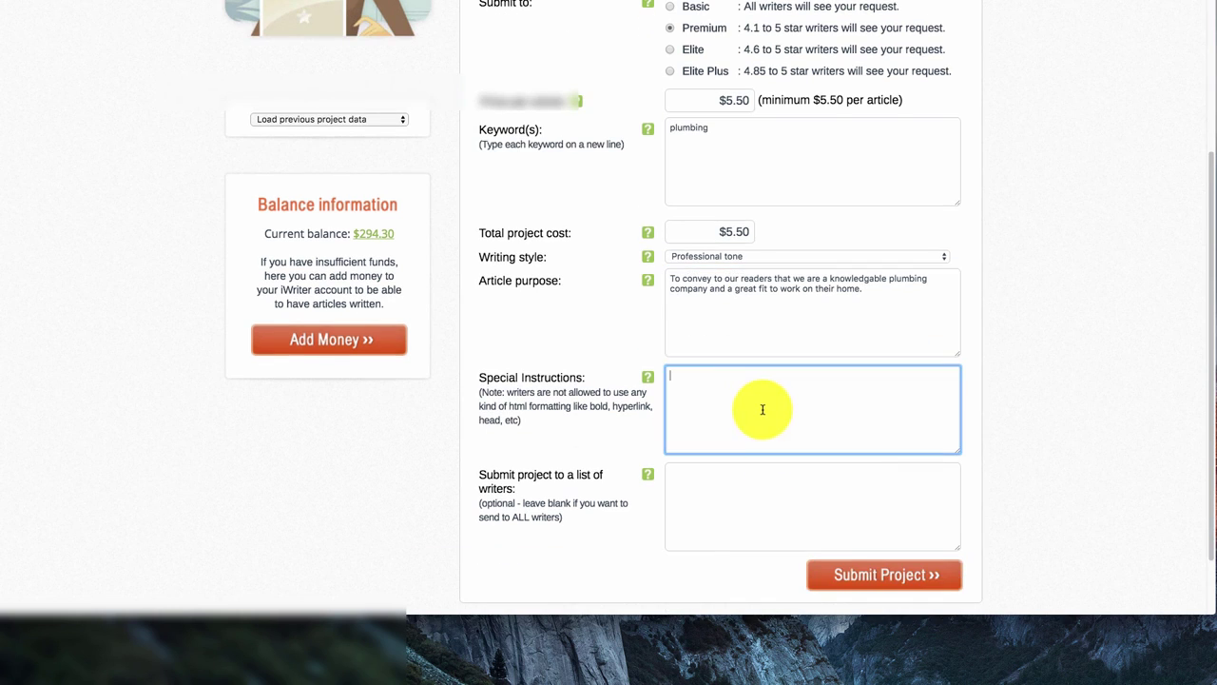
{"action": "type", "text": "must be unique"}
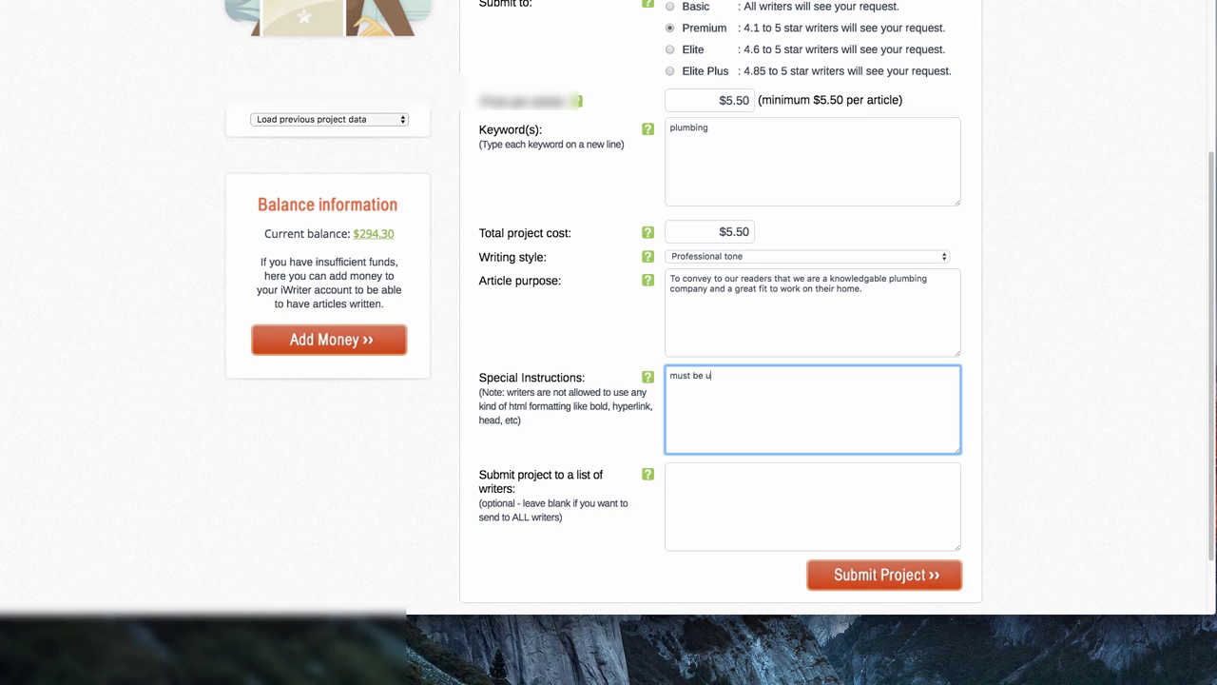
{"action": "type", "text": " contnet"}
{"action": "key", "text": "BackSpace"}
{"action": "type", "text": "ent will be checking"}
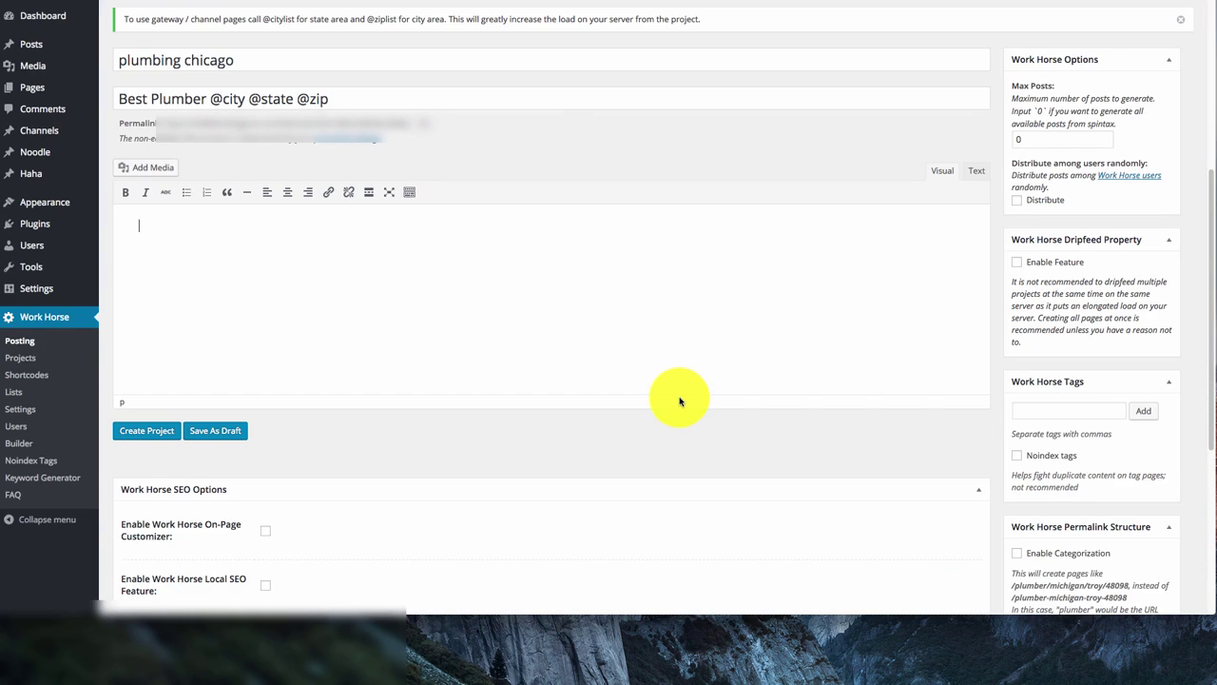
Place the cursor in the empty body of the plumbing chicago post
{"action": "left_click", "coordinate": [676, 381]}
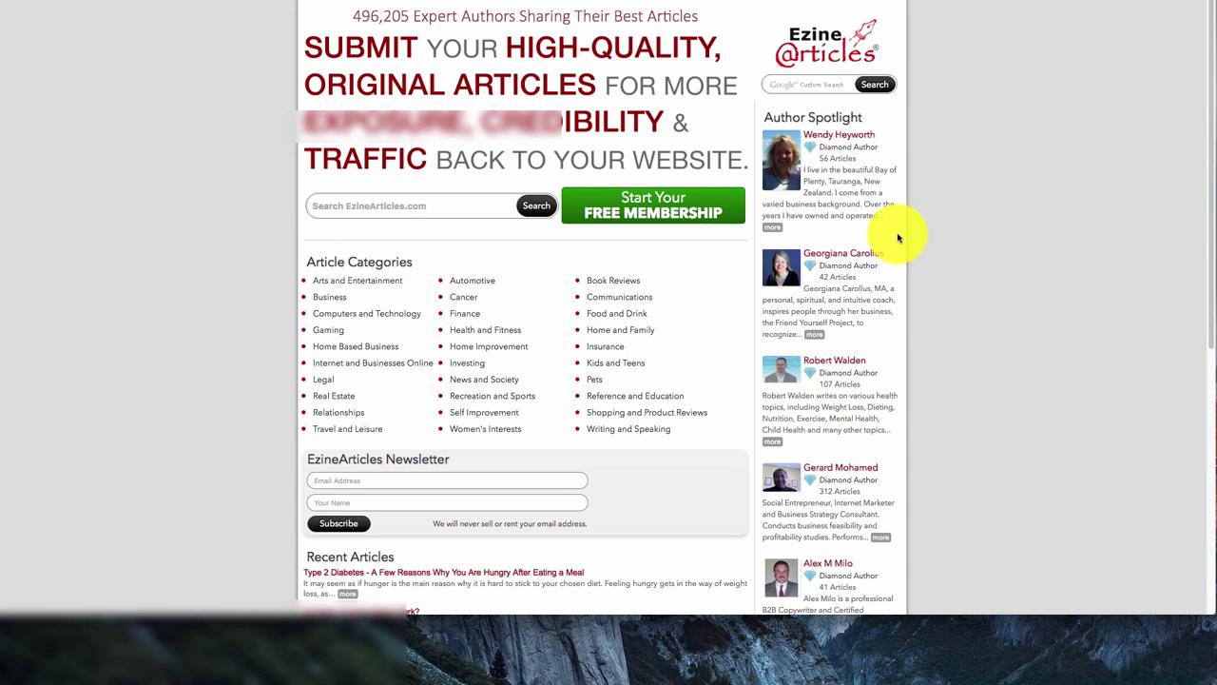
Search EzineArticles for plumbing and open the 'Home Plumbing: 6 Practices' article
{"action": "type", "text": "plumbing"}
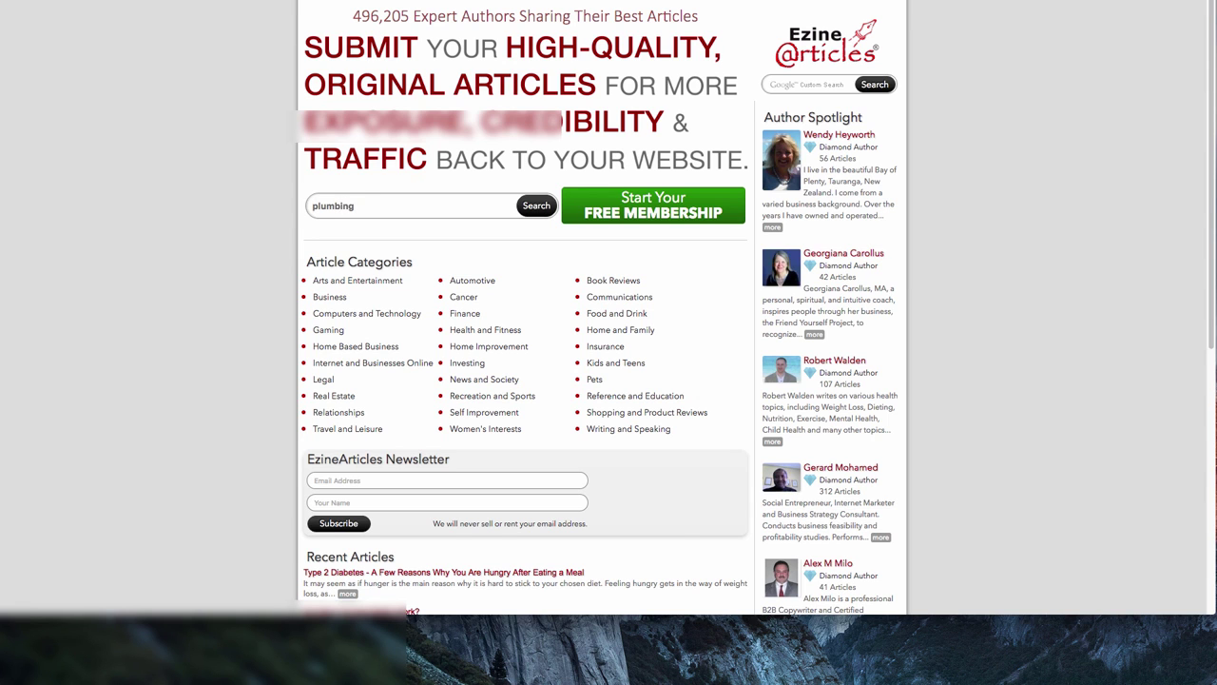
{"action": "key", "text": "Return"}
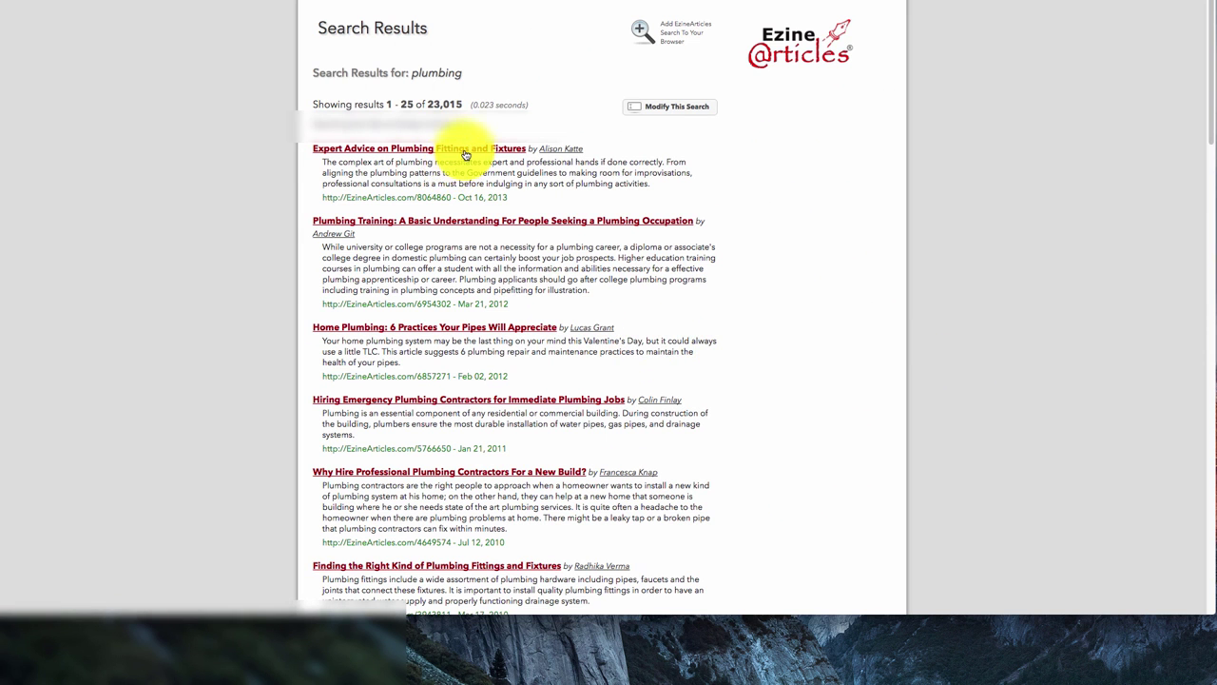
{"action": "left_click", "coordinate": [561, 229]}
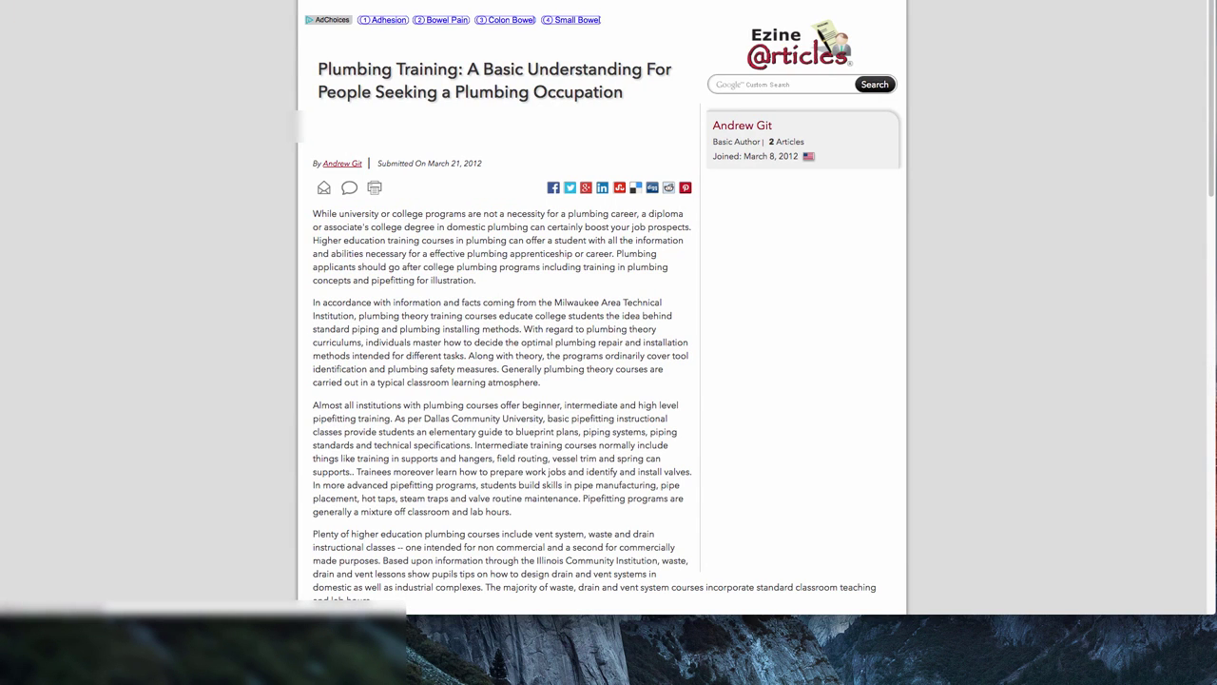
{"action": "key", "text": "super+Left"}
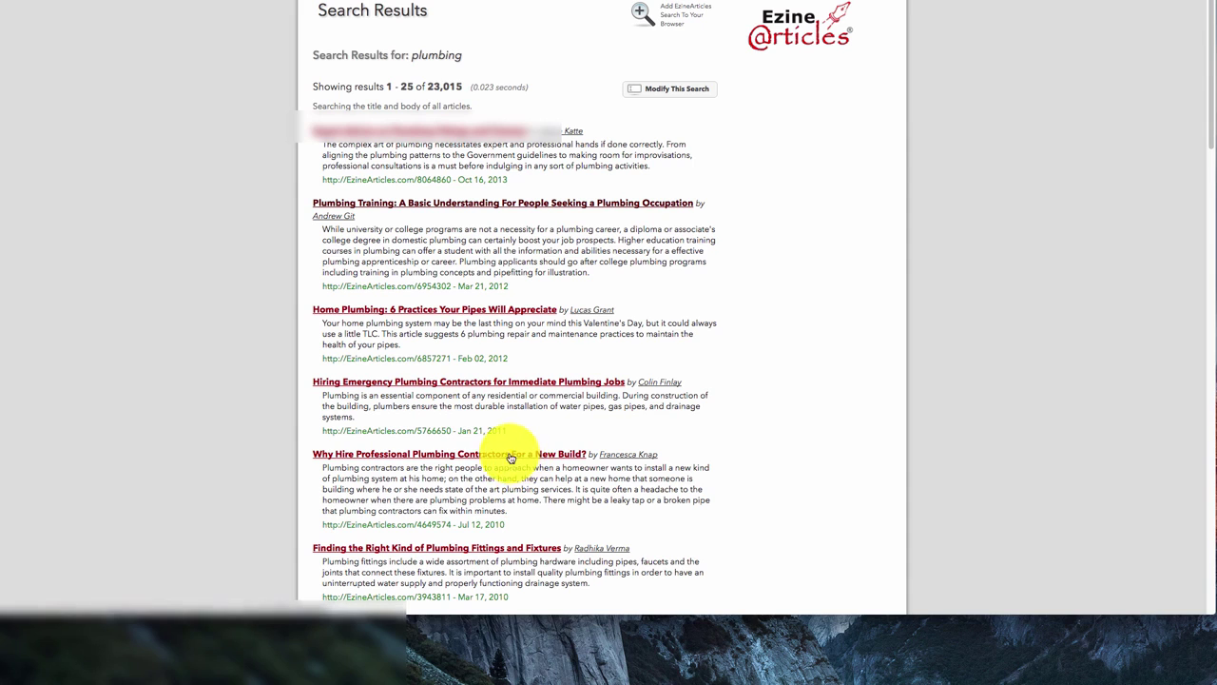
{"action": "left_click", "coordinate": [516, 311]}
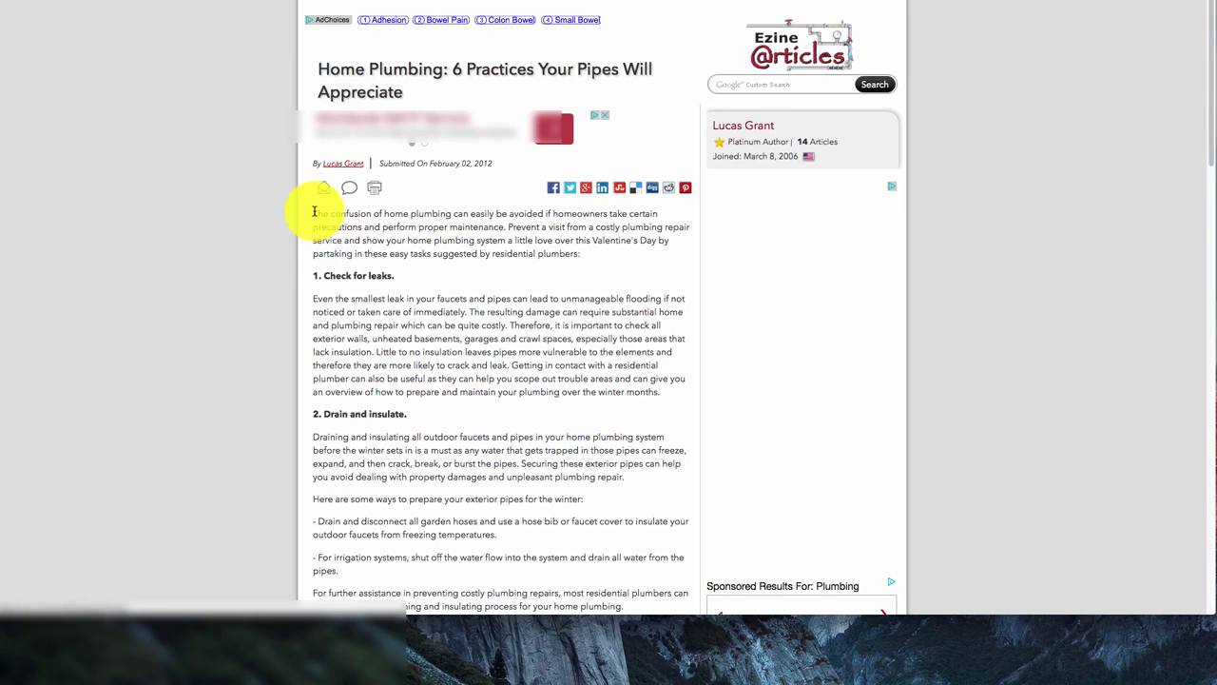
Select the article's body text and return to the WordPress post editor
{"action": "left_click_drag", "start_coordinate": [313, 213], "coordinate": [408, 408]}
{"action": "scroll", "coordinate": [590, 342], "scroll_direction": "down", "scroll_amount": 3}
{"action": "scroll", "coordinate": [558, 413], "scroll_direction": "down", "scroll_amount": 4}
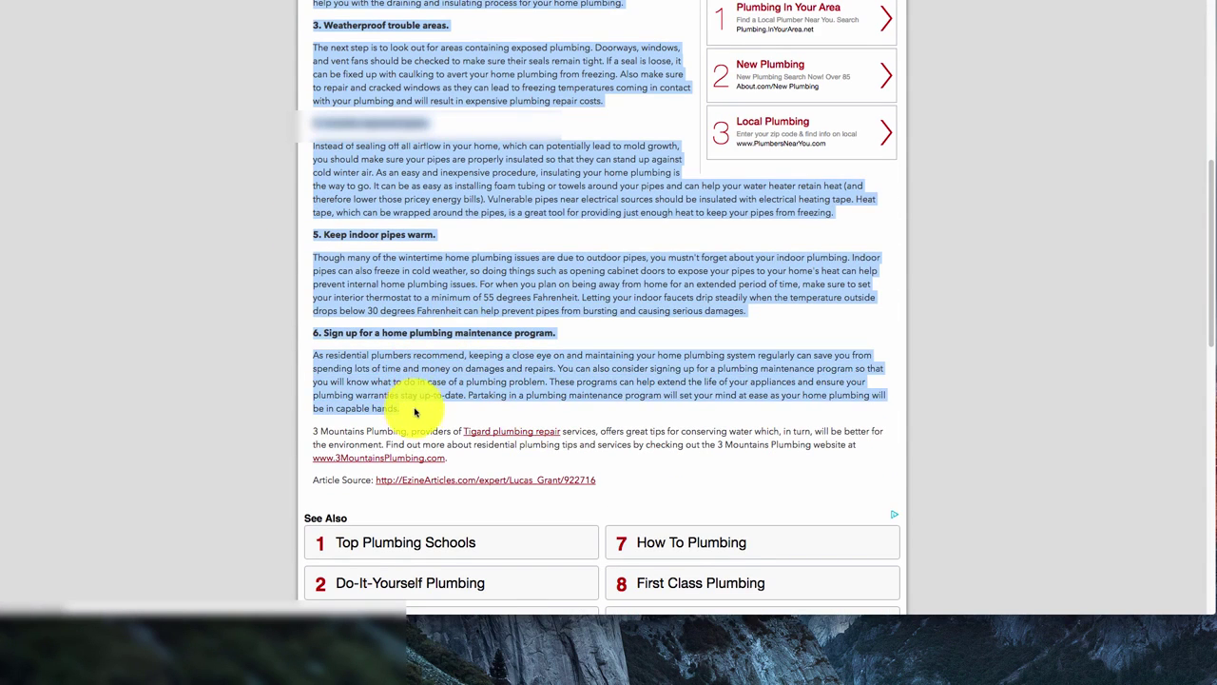
{"action": "left_click", "coordinate": [699, 2]}
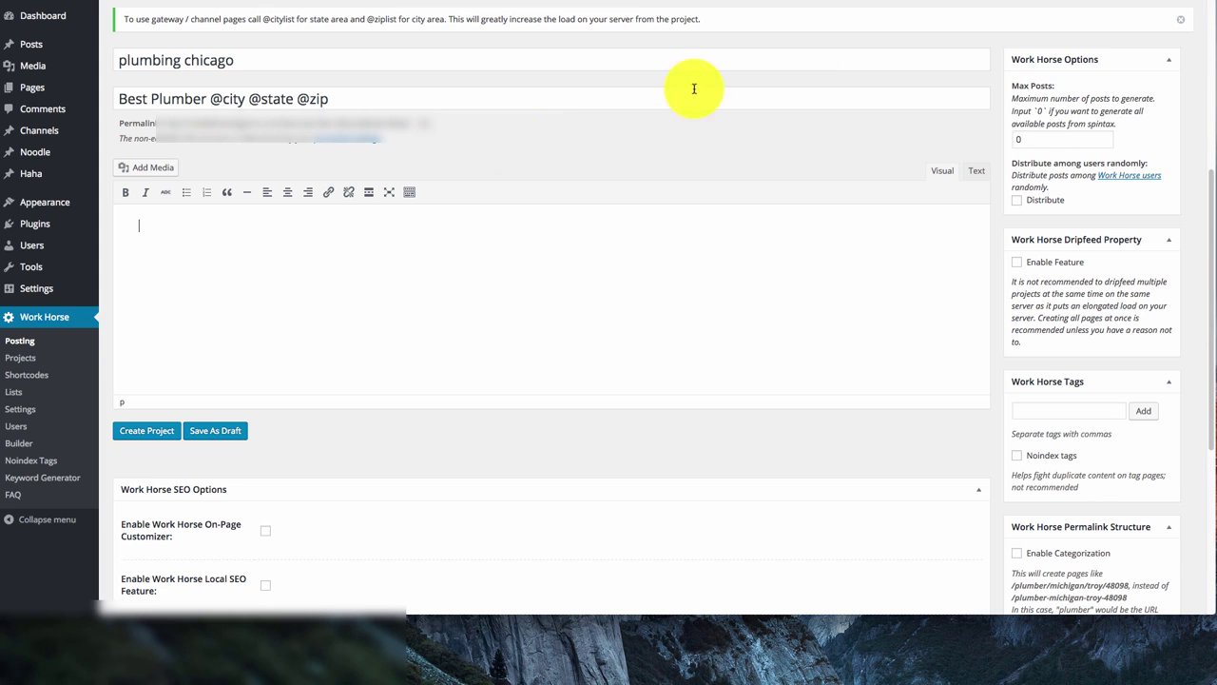
{"action": "key", "text": "super+v"}
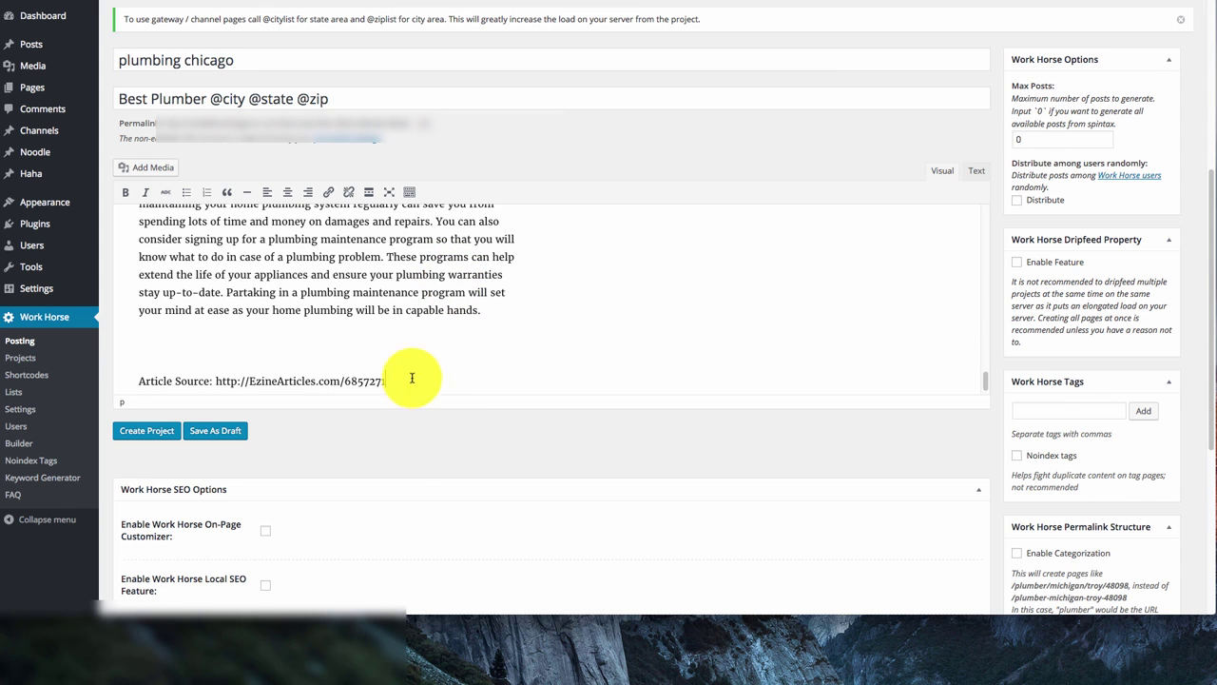
{"action": "left_click_drag", "start_coordinate": [412, 377], "coordinate": [139, 380]}
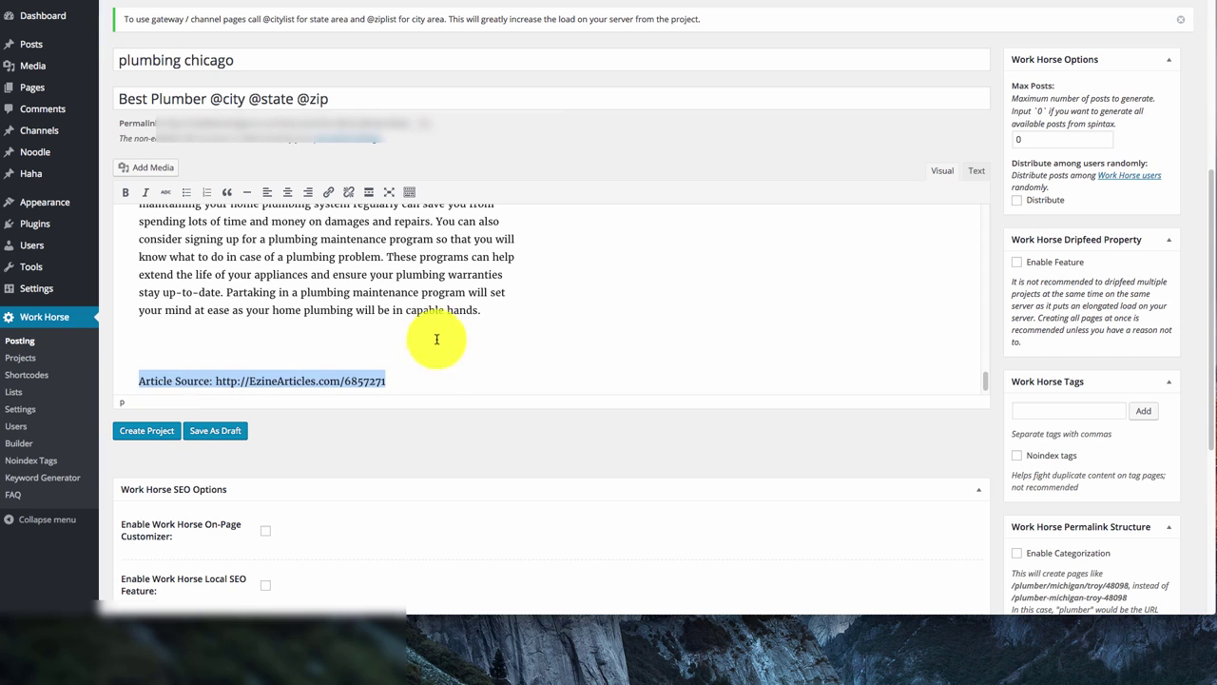
{"action": "left_click", "coordinate": [434, 339]}
{"action": "scroll", "coordinate": [421, 339], "scroll_direction": "down", "scroll_amount": 2}
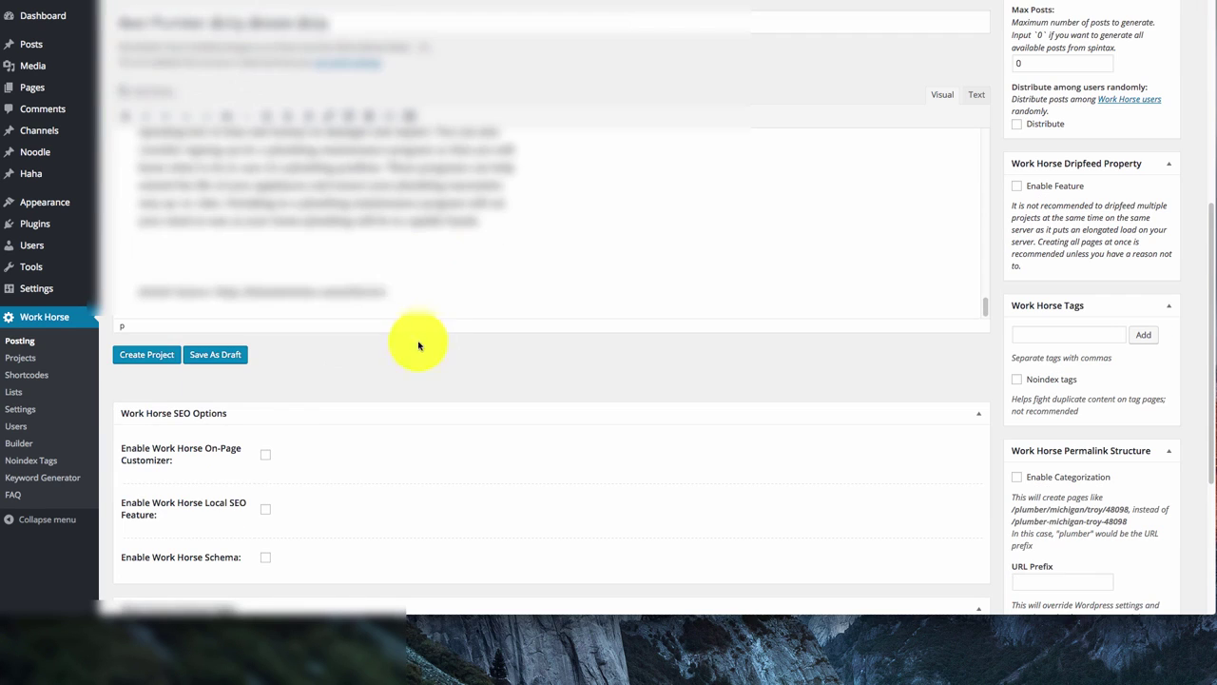
{"action": "left_click_drag", "start_coordinate": [413, 294], "coordinate": [138, 292]}
{"action": "left_click", "coordinate": [320, 253]}
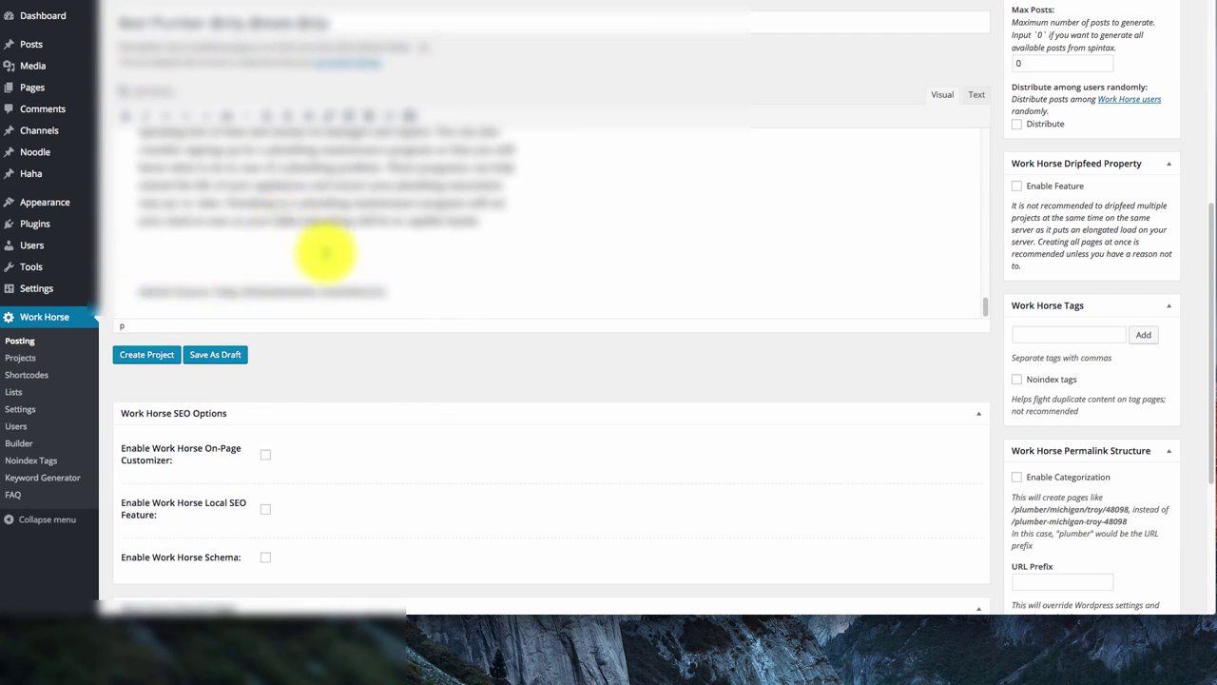
{"action": "scroll", "coordinate": [321, 253], "scroll_direction": "up", "scroll_amount": 3}
{"action": "scroll", "coordinate": [321, 253], "scroll_direction": "up", "scroll_amount": 5}
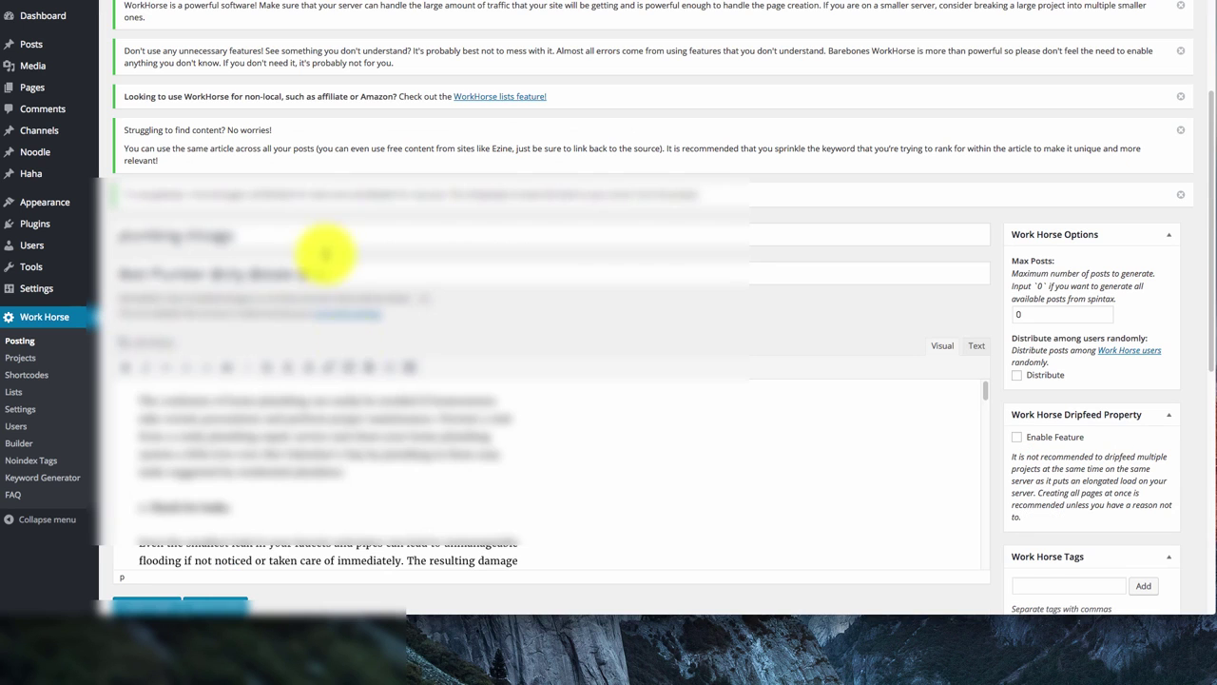
{"action": "scroll", "coordinate": [495, 524], "scroll_direction": "down", "scroll_amount": 1}
{"action": "scroll", "coordinate": [495, 524], "scroll_direction": "down", "scroll_amount": 5}
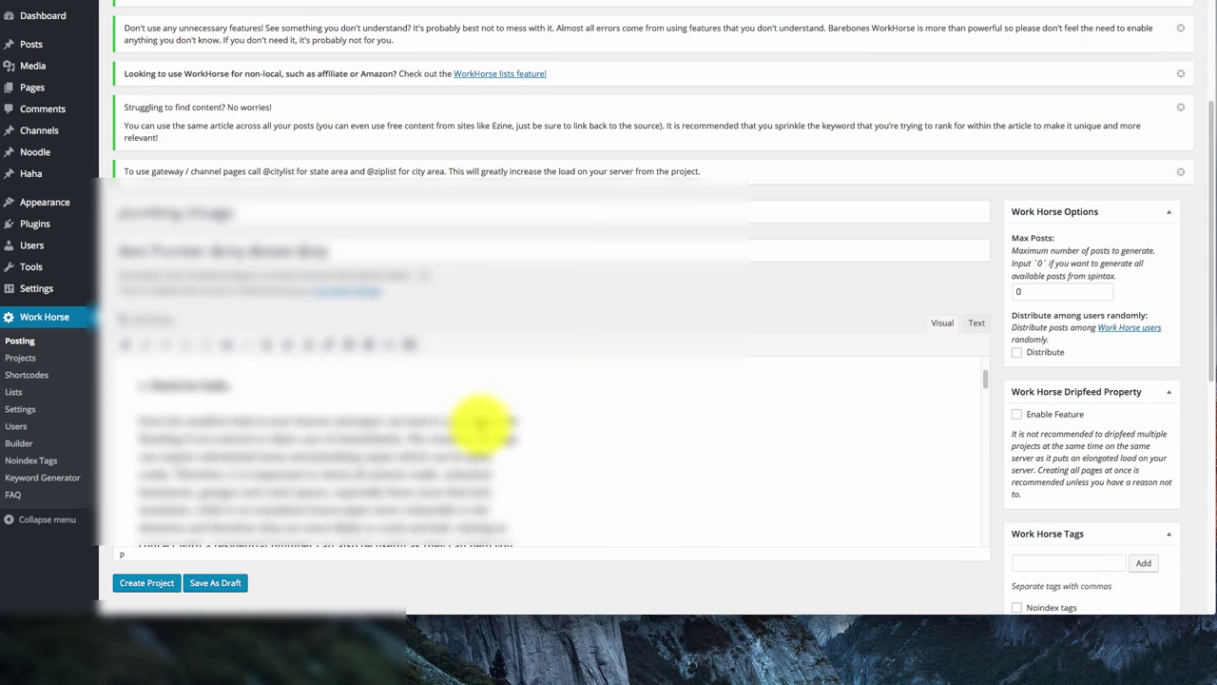
{"action": "scroll", "coordinate": [479, 407], "scroll_direction": "up", "scroll_amount": 6}
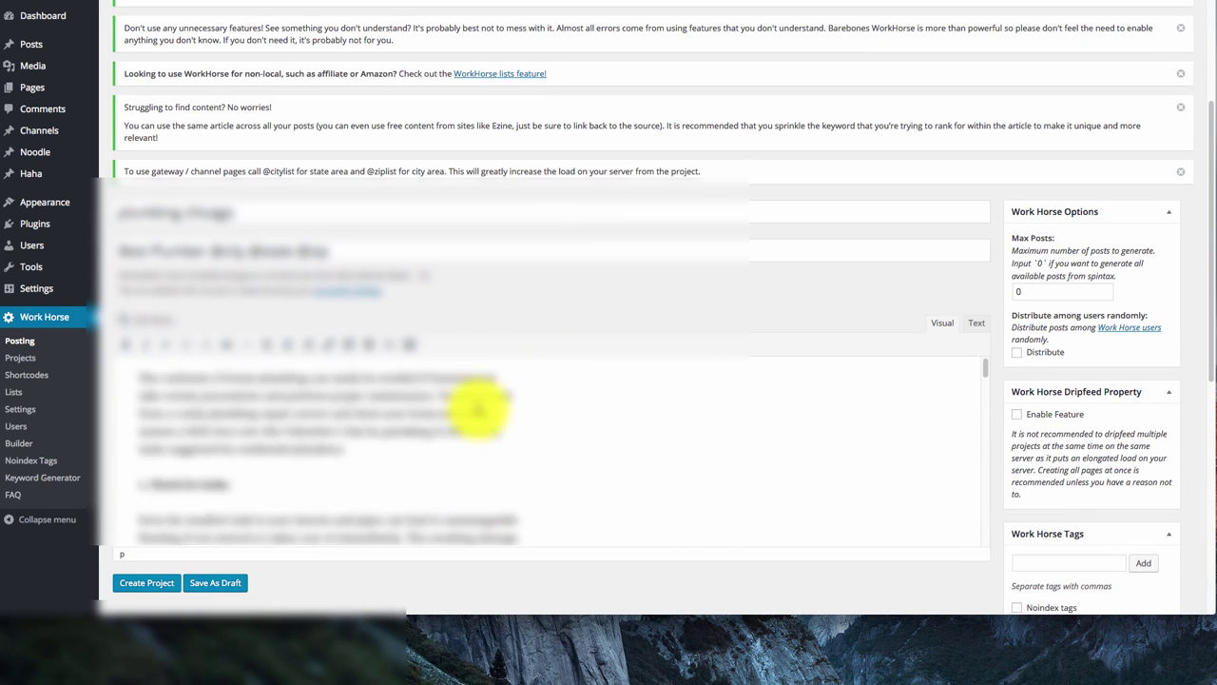
{"action": "scroll", "coordinate": [443, 491], "scroll_direction": "down", "scroll_amount": 4}
{"action": "scroll", "coordinate": [442, 492], "scroll_direction": "down", "scroll_amount": 2}
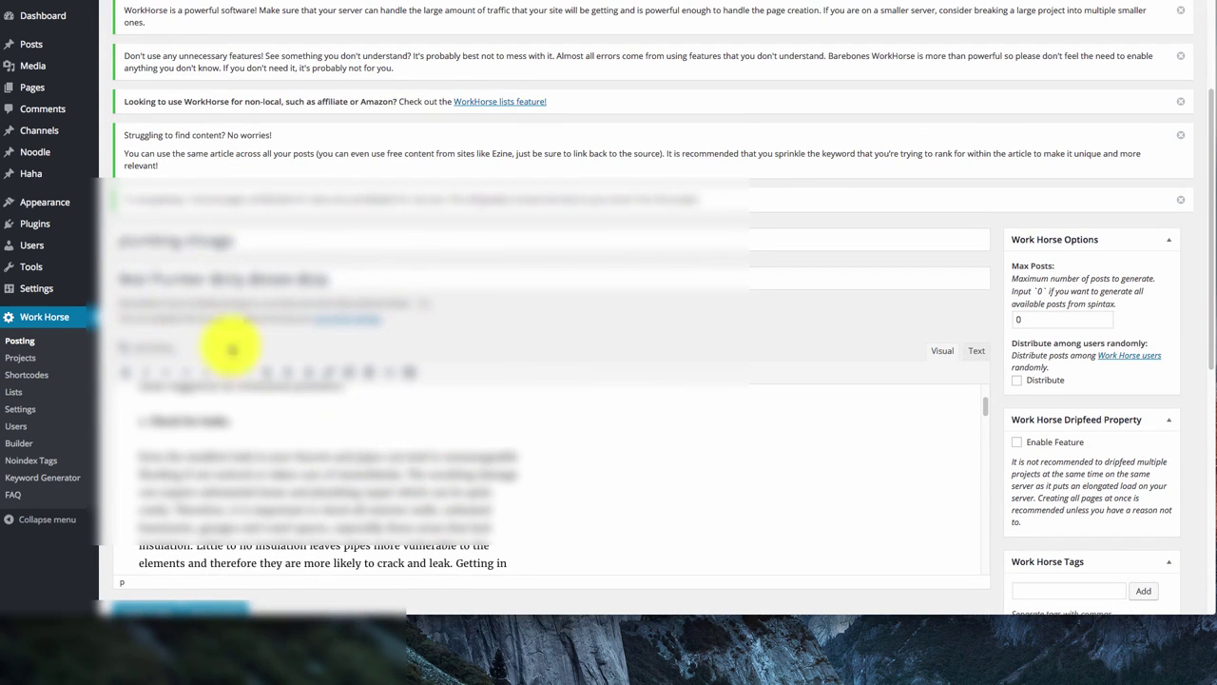
{"action": "left_click_drag", "start_coordinate": [379, 278], "coordinate": [136, 272]}
{"action": "left_click", "coordinate": [617, 335]}
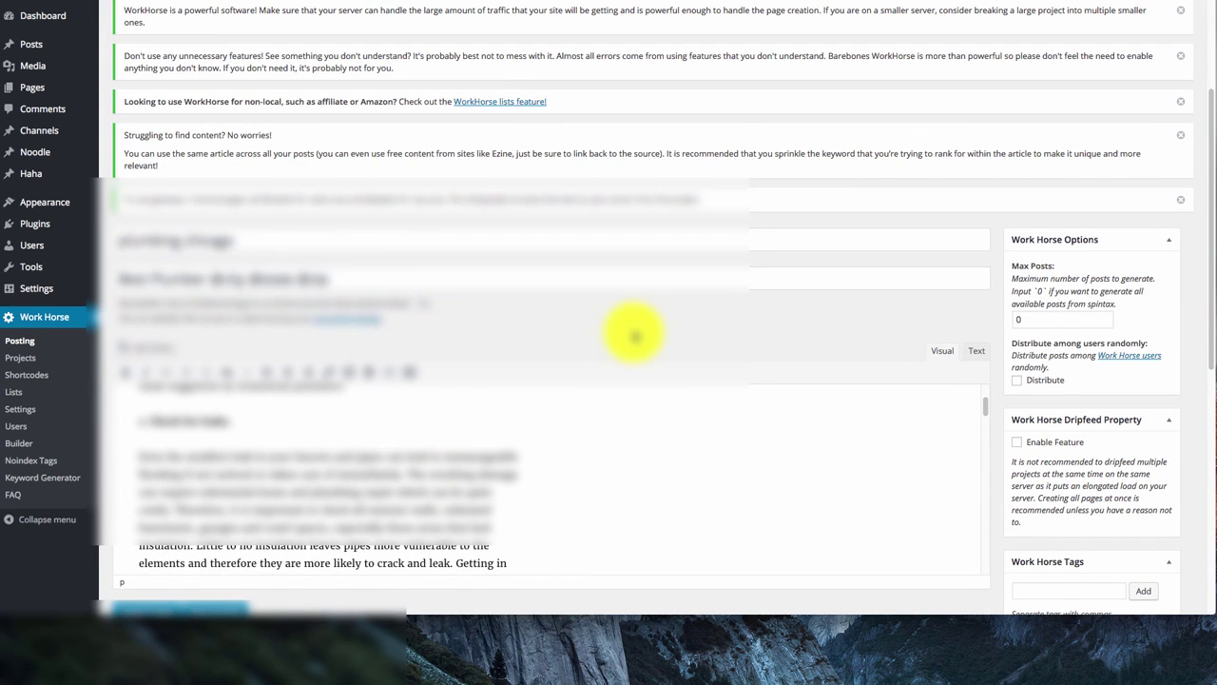
{"action": "scroll", "coordinate": [571, 494], "scroll_direction": "up", "scroll_amount": 5}
{"action": "scroll", "coordinate": [593, 409], "scroll_direction": "down", "scroll_amount": 5}
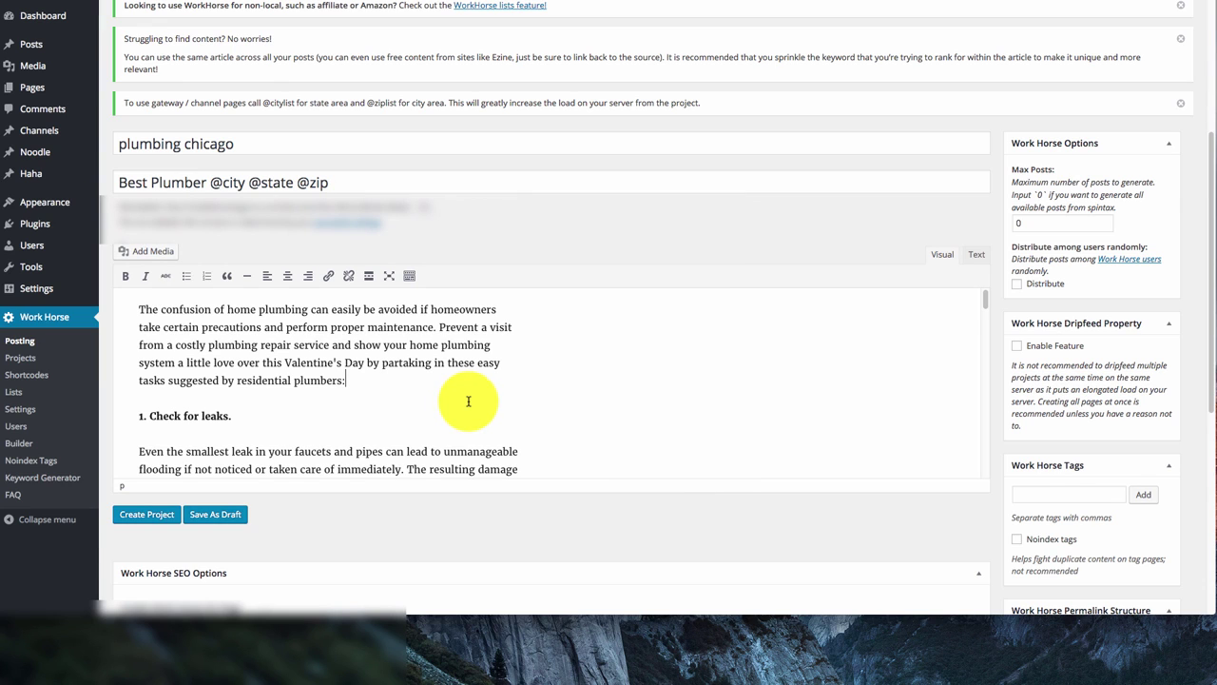
{"action": "scroll", "coordinate": [504, 385], "scroll_direction": "down", "scroll_amount": 1}
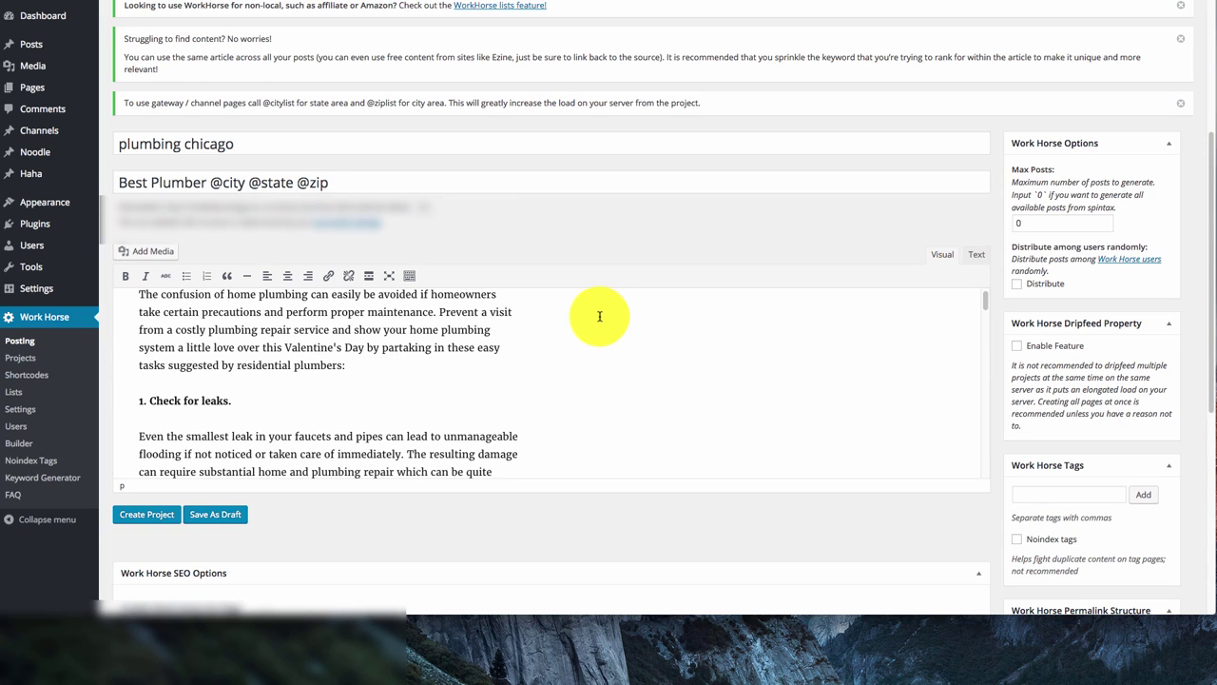
{"action": "type", "text": "We are"}
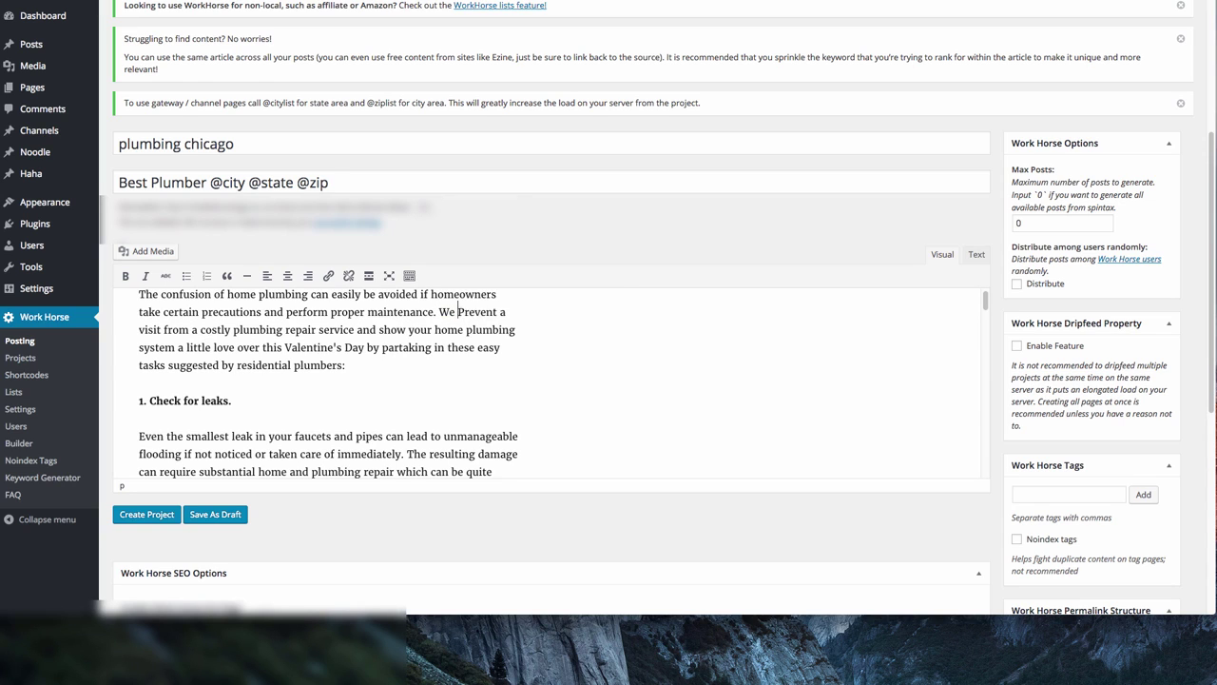
{"action": "key", "text": "BackSpace"}
{"action": "key", "text": "BackSpace"}
{"action": "key", "text": "BackSpace"}
{"action": "key", "text": "BackSpace"}
{"action": "key", "text": "BackSpace"}
{"action": "key", "text": "BackSpace"}
{"action": "key", "text": "BackSpace"}
{"action": "type", "text": "Because we are a p"}
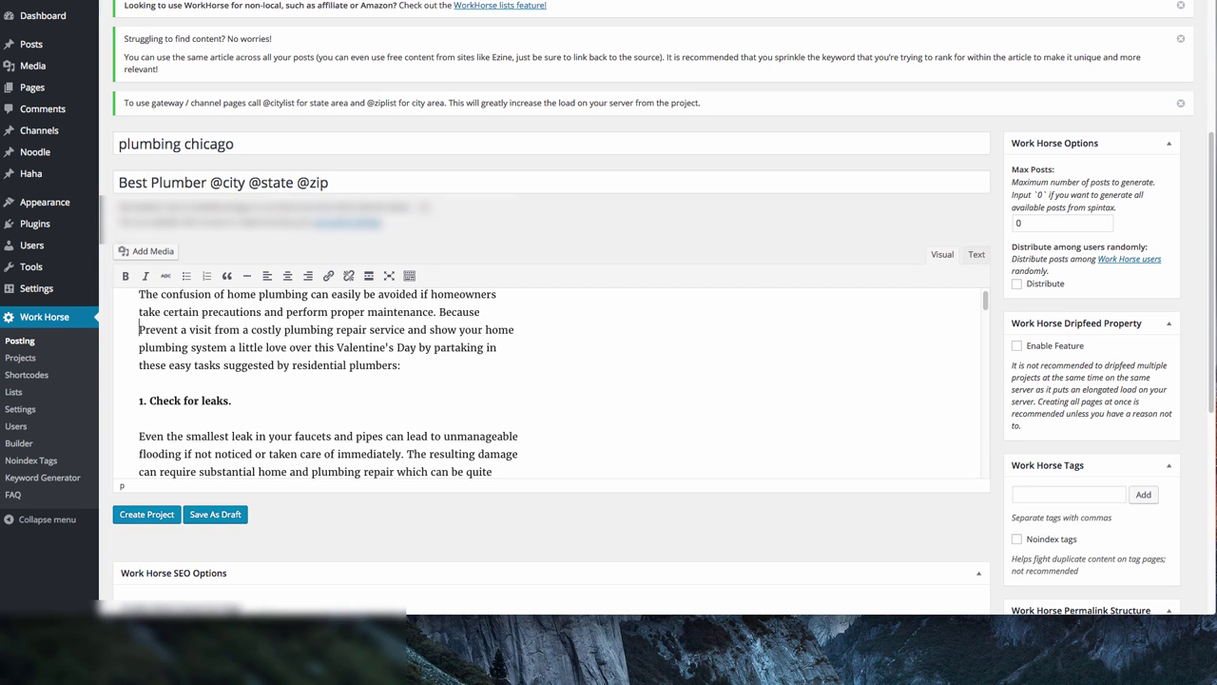
{"action": "type", "text": "lumber "}
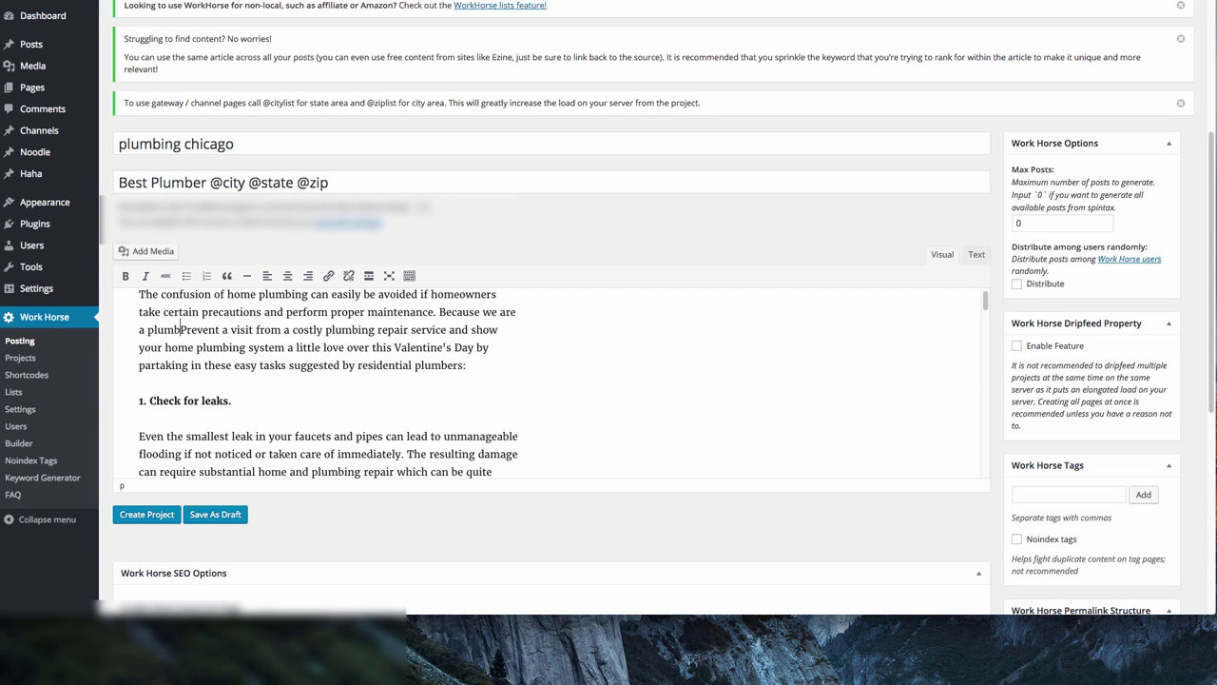
{"action": "type", "text": "in "}
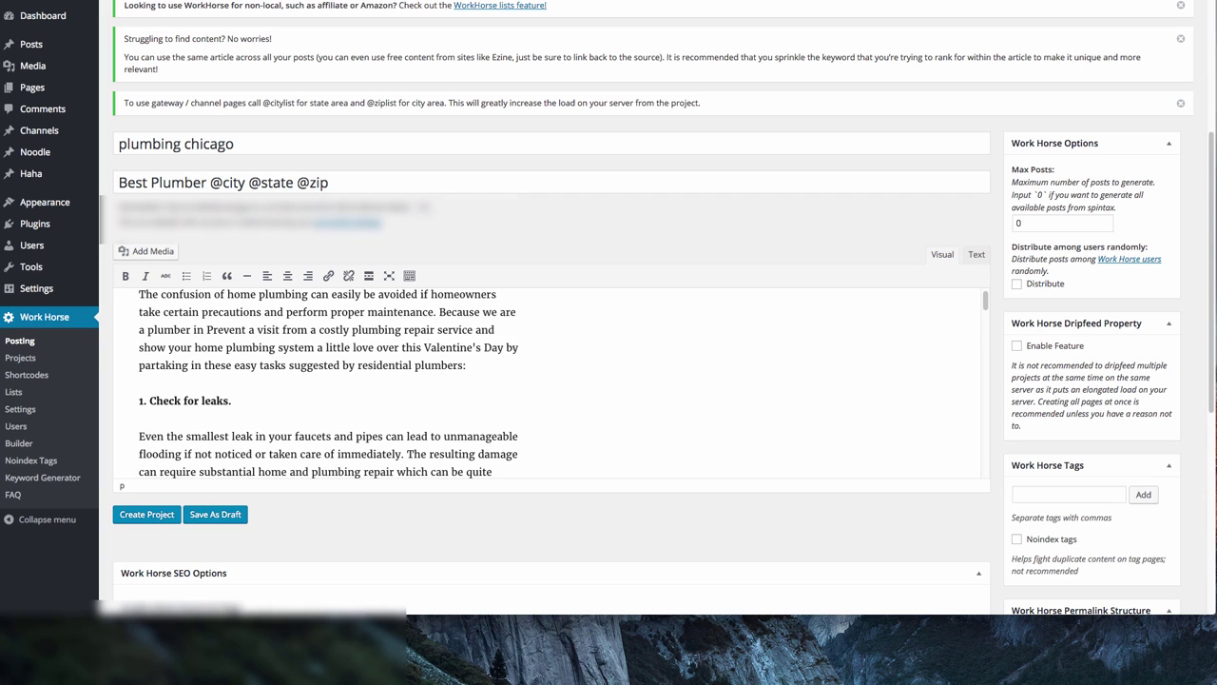
{"action": "type", "text": "@city @s"}
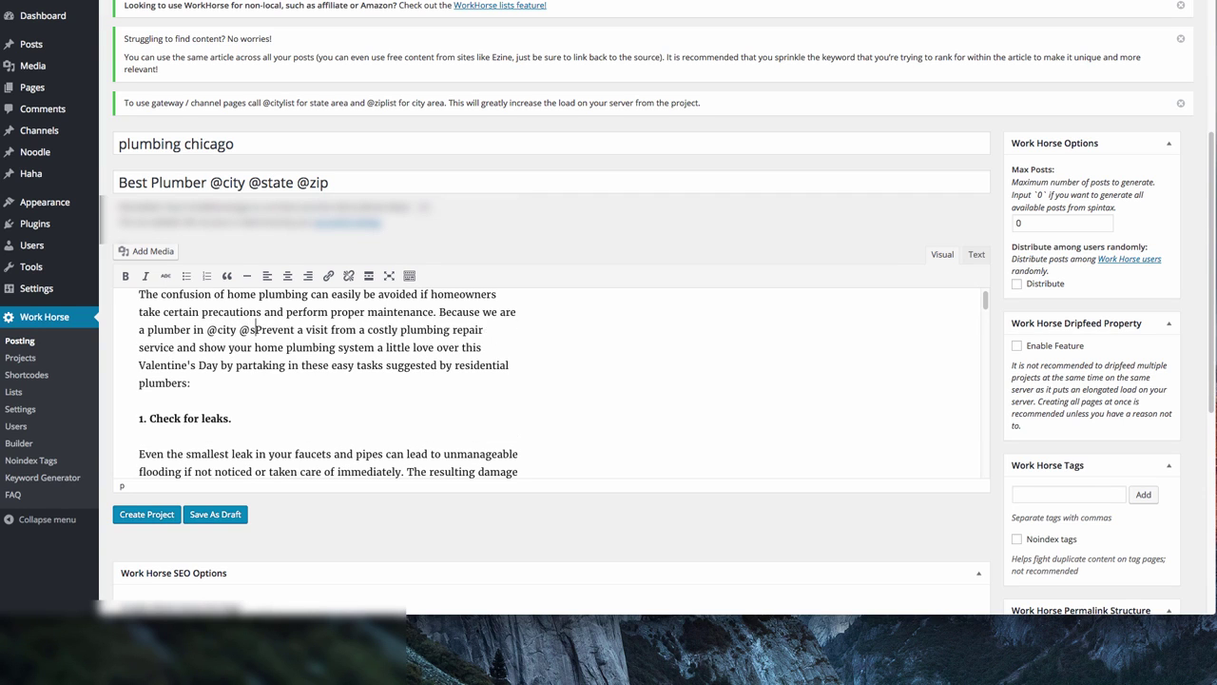
{"action": "type", "text": "tate @"}
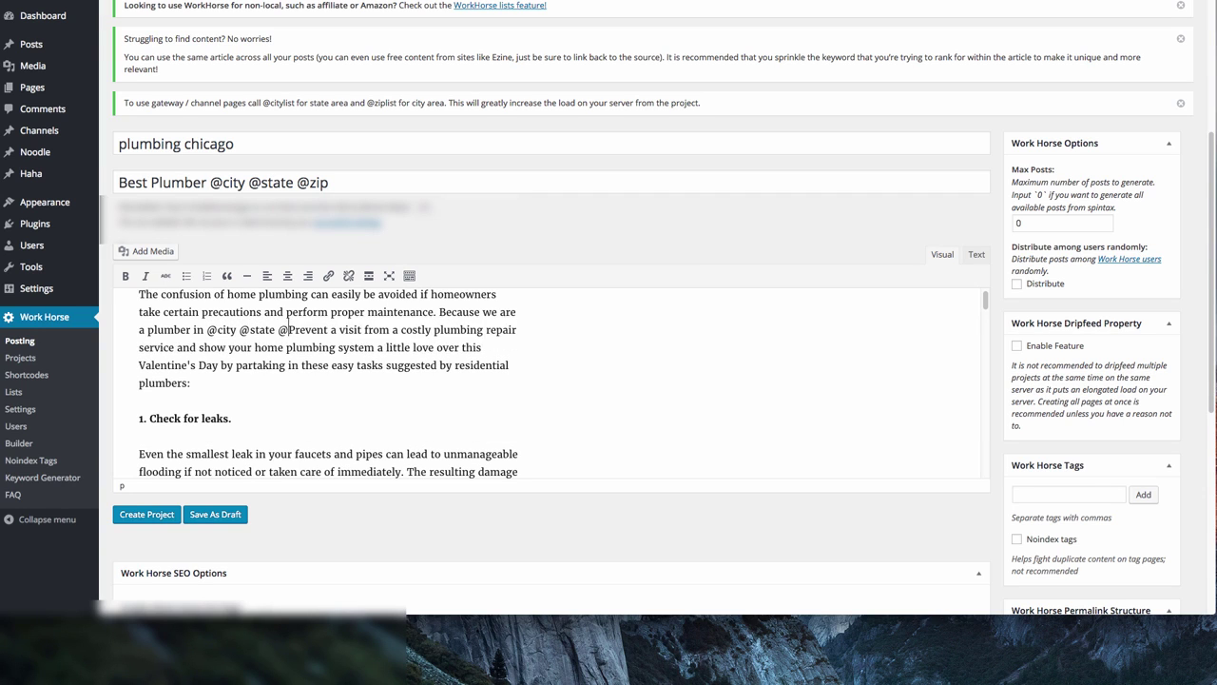
{"action": "type", "text": "zip we can g"}
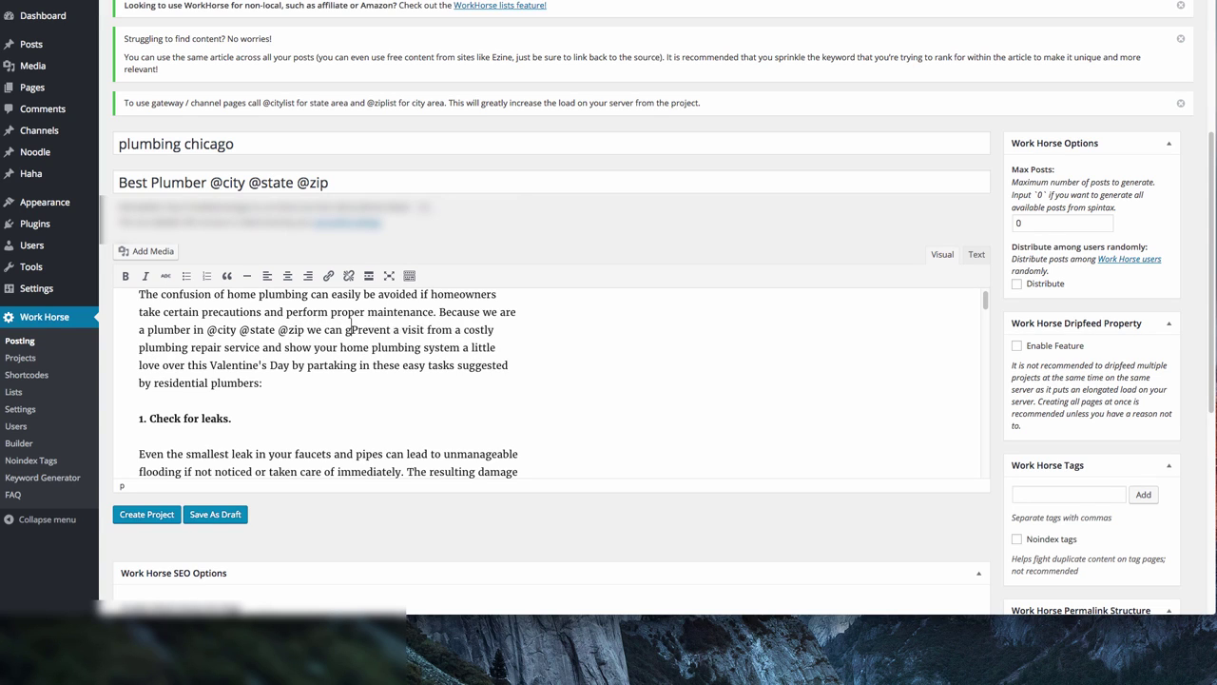
{"action": "type", "text": "ive you the best adv"}
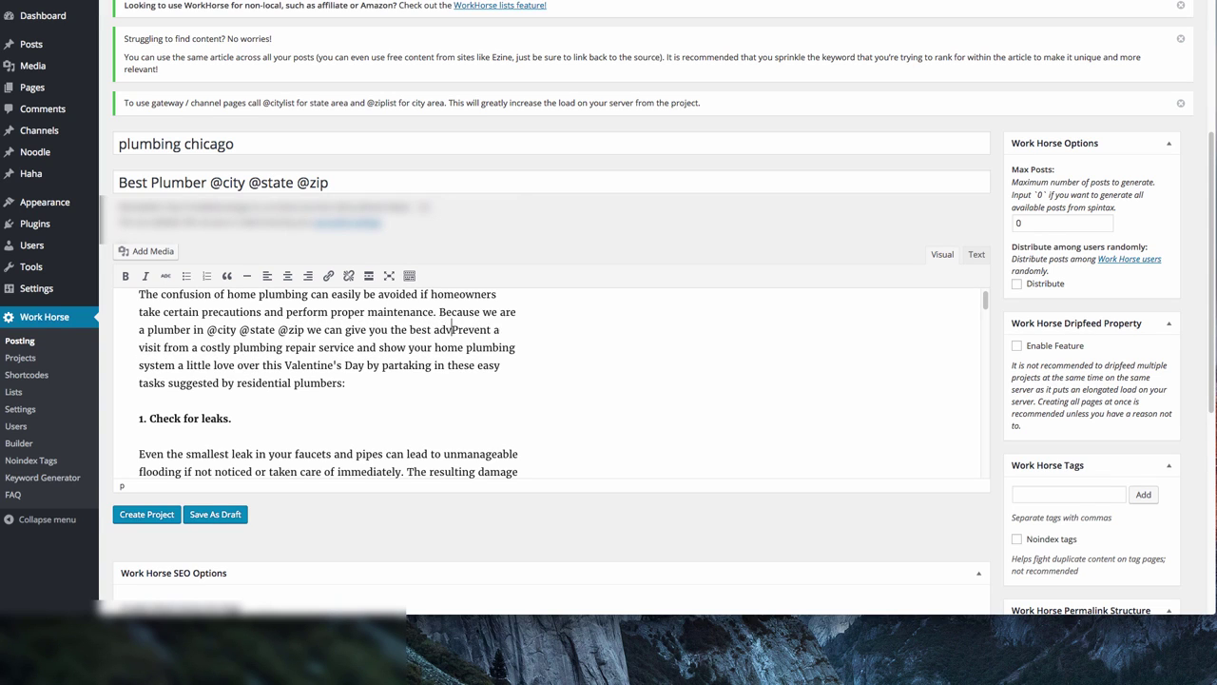
{"action": "type", "text": "ice!"}
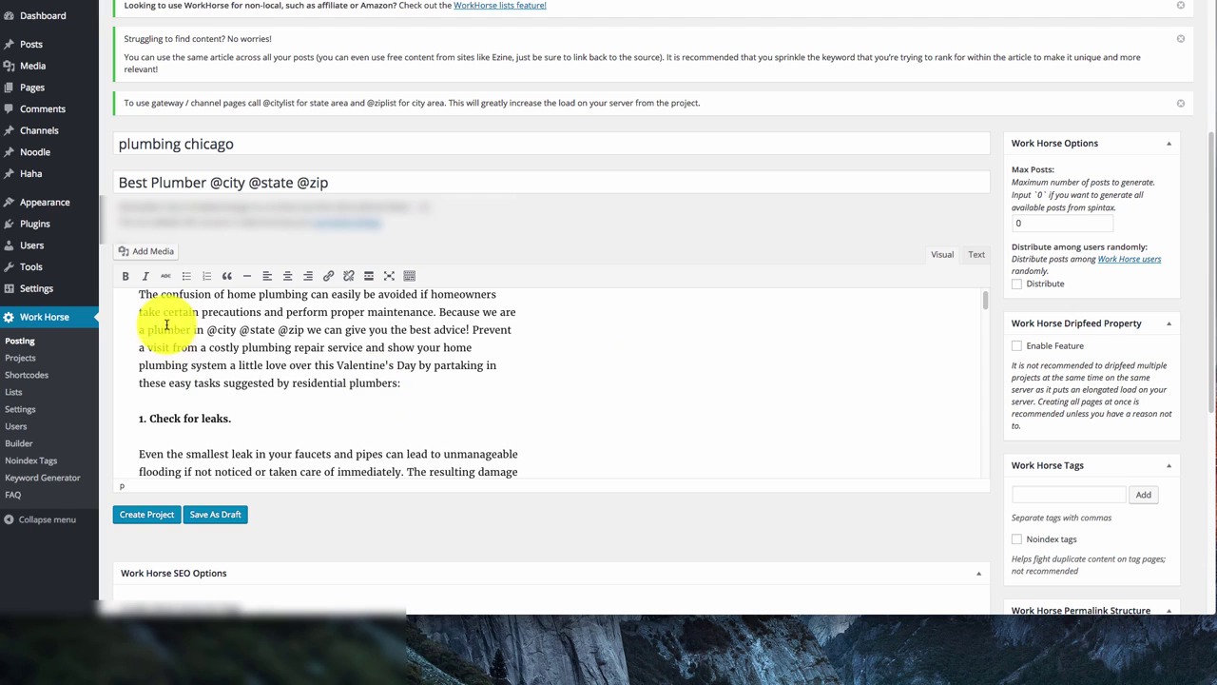
{"action": "left_click_drag", "start_coordinate": [207, 329], "coordinate": [305, 348]}
{"action": "scroll", "coordinate": [400, 391], "scroll_direction": "down", "scroll_amount": 5}
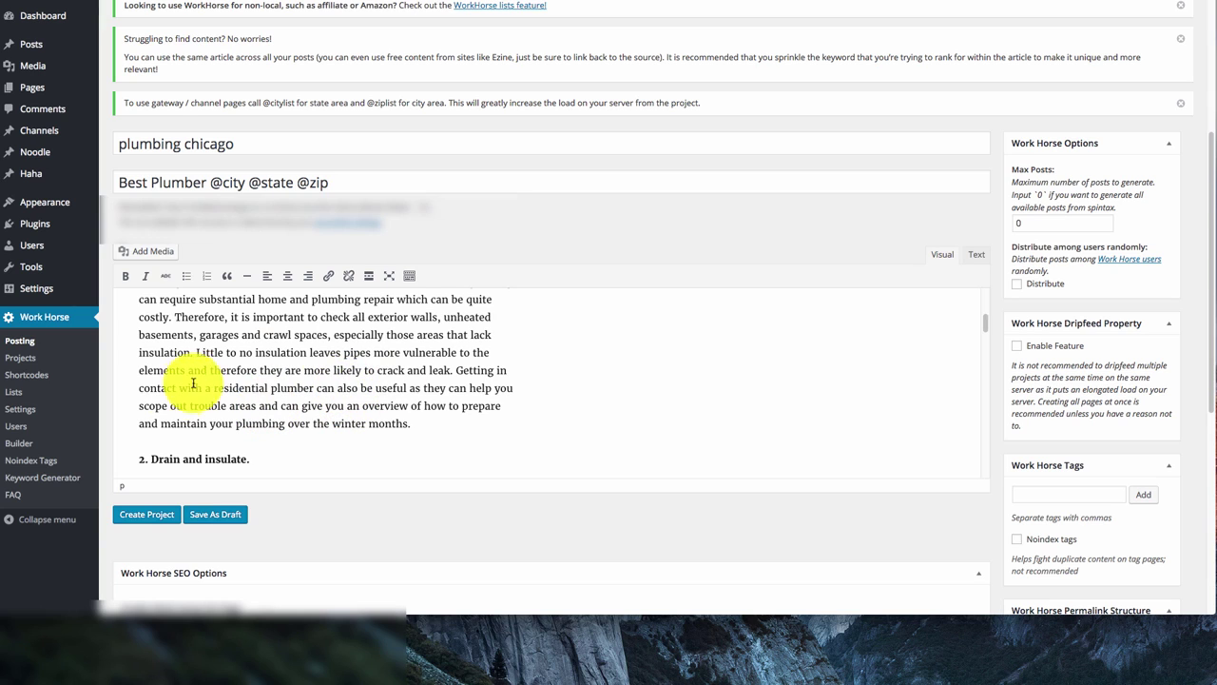
{"action": "left_click", "coordinate": [315, 388]}
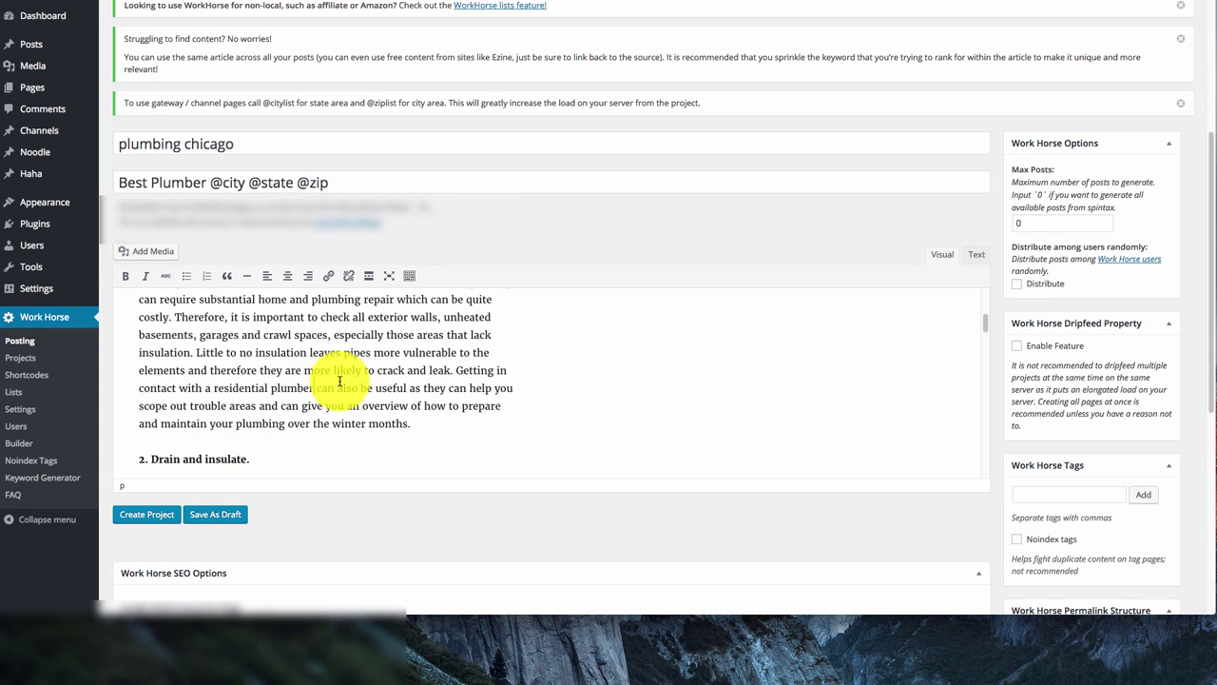
{"action": "type", "text": "in @"}
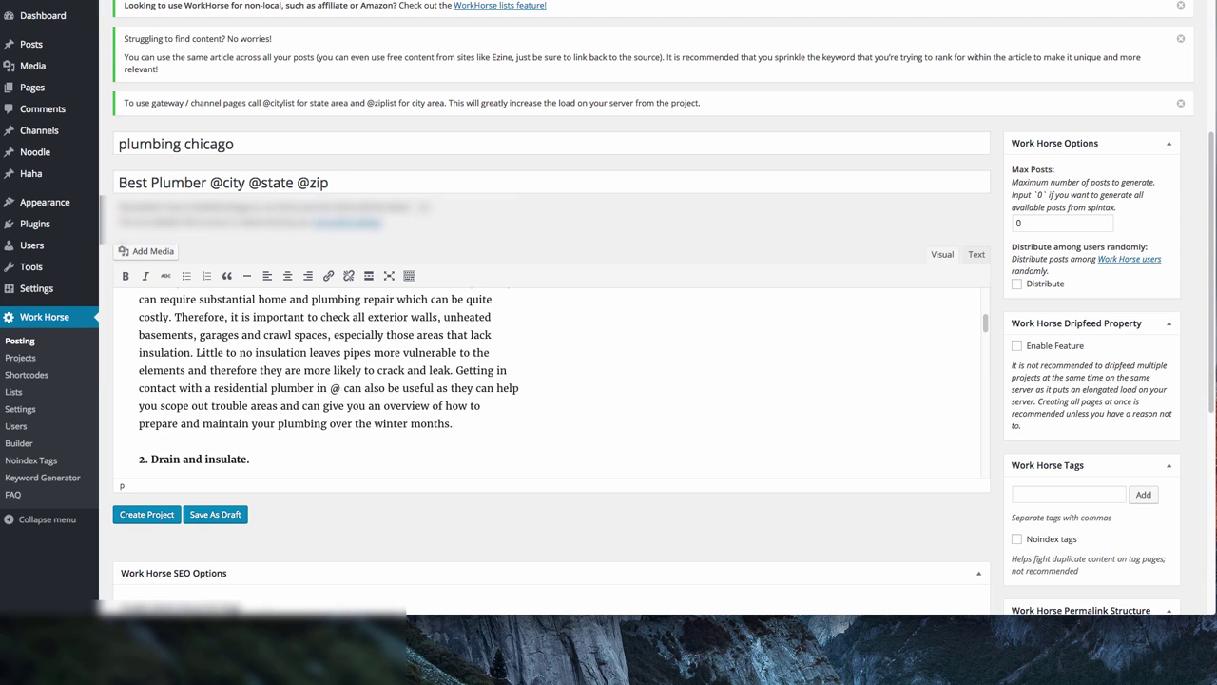
{"action": "type", "text": "city @cit"}
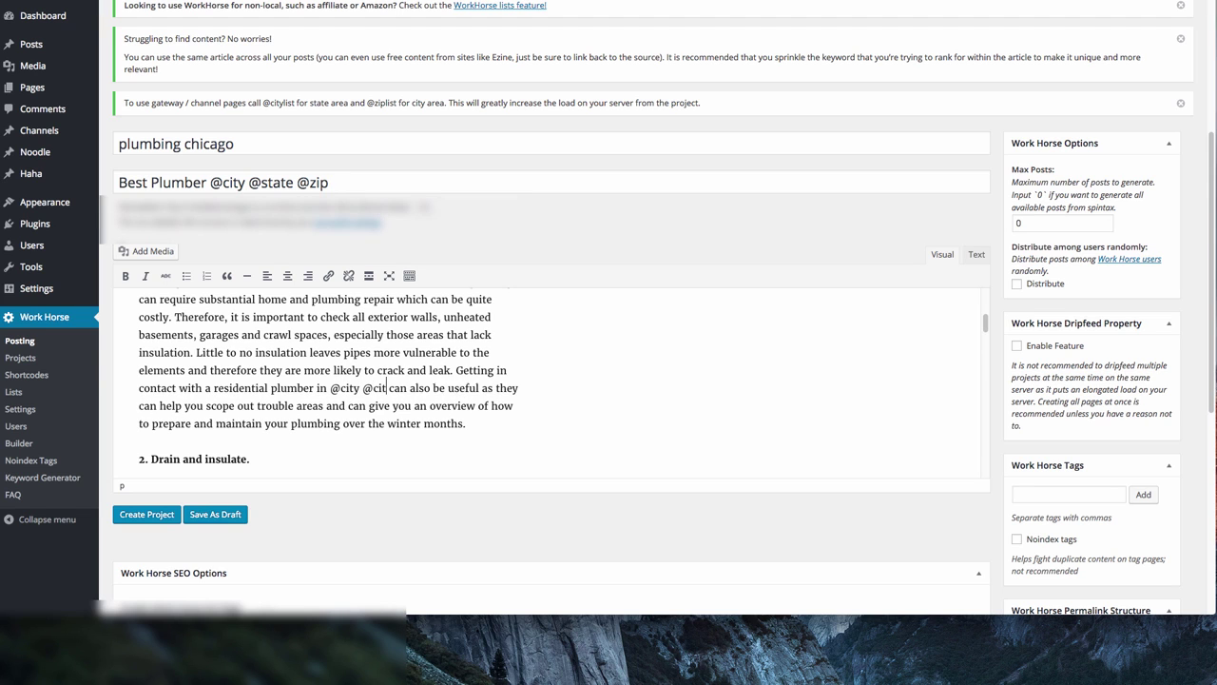
{"action": "key", "text": "BackSpace"}
{"action": "key", "text": "BackSpace"}
{"action": "key", "text": "BackSpace"}
{"action": "type", "text": "zip"}
{"action": "scroll", "coordinate": [338, 393], "scroll_direction": "down", "scroll_amount": 1}
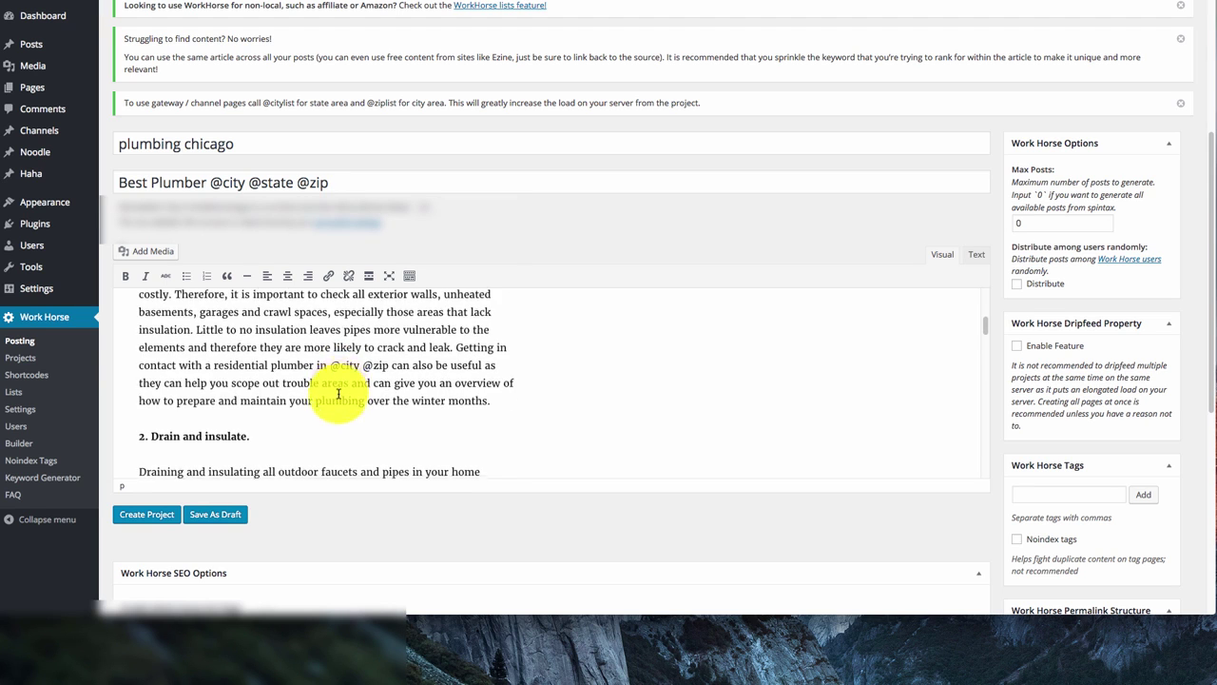
{"action": "scroll", "coordinate": [337, 393], "scroll_direction": "down", "scroll_amount": 2}
{"action": "scroll", "coordinate": [438, 433], "scroll_direction": "down", "scroll_amount": 1}
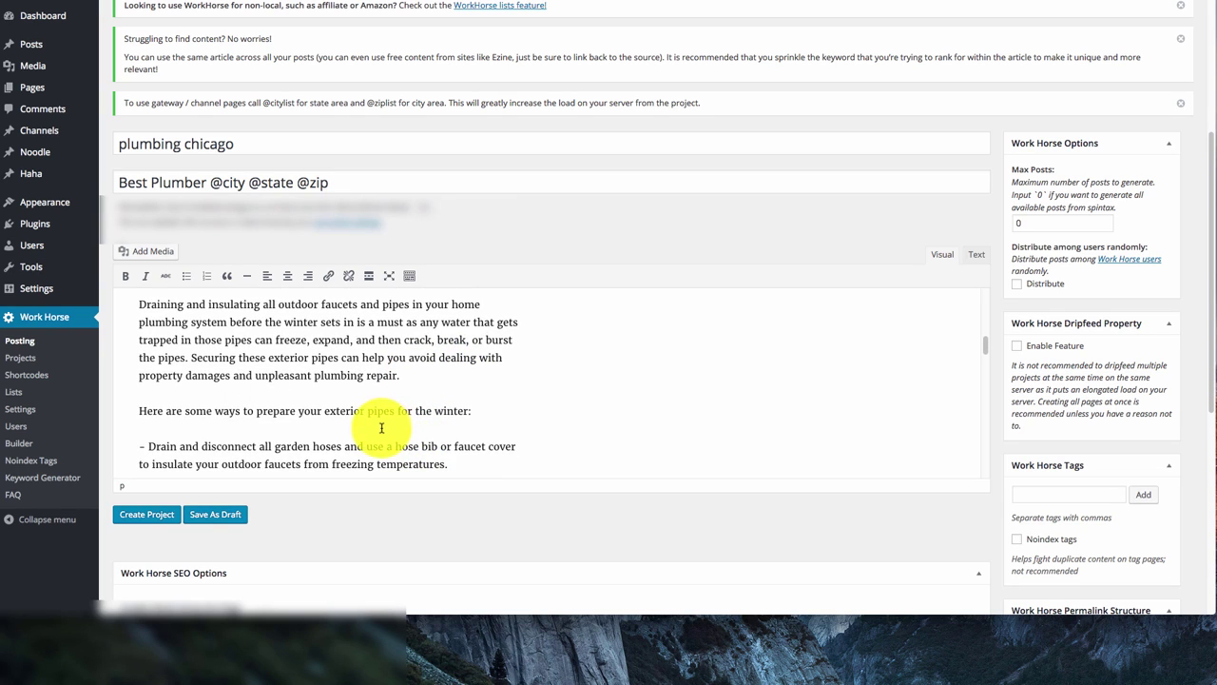
{"action": "scroll", "coordinate": [370, 405], "scroll_direction": "down", "scroll_amount": 1}
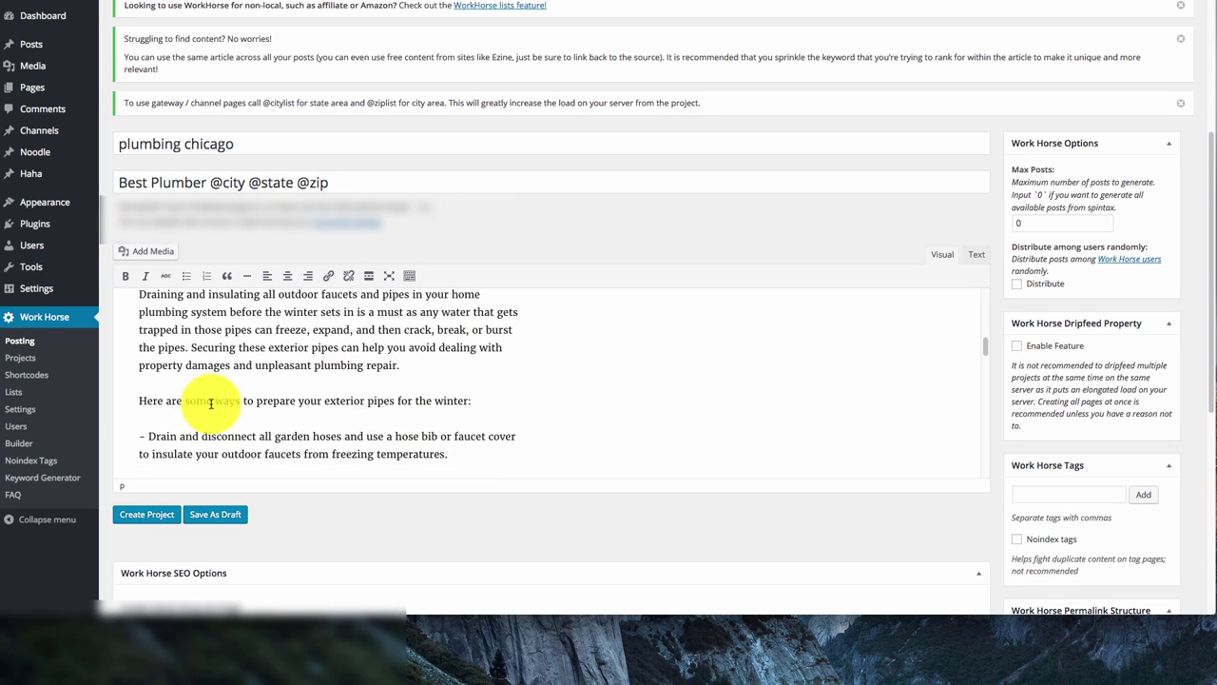
Rewrite the tips intro as 'Here are some things a plumber… may do to protect your home:'
{"action": "left_click_drag", "start_coordinate": [491, 399], "coordinate": [101, 397]}
{"action": "type", "text": "Here"}
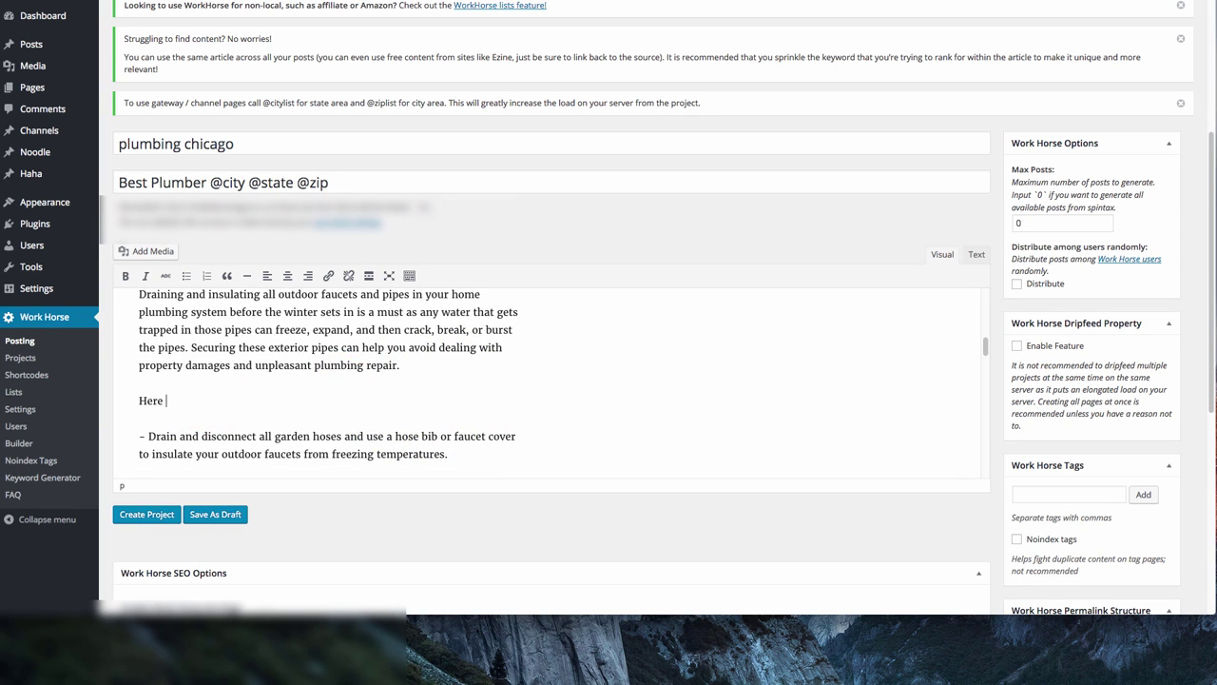
{"action": "type", "text": " are some things a plumber in @city @state may do to prote"}
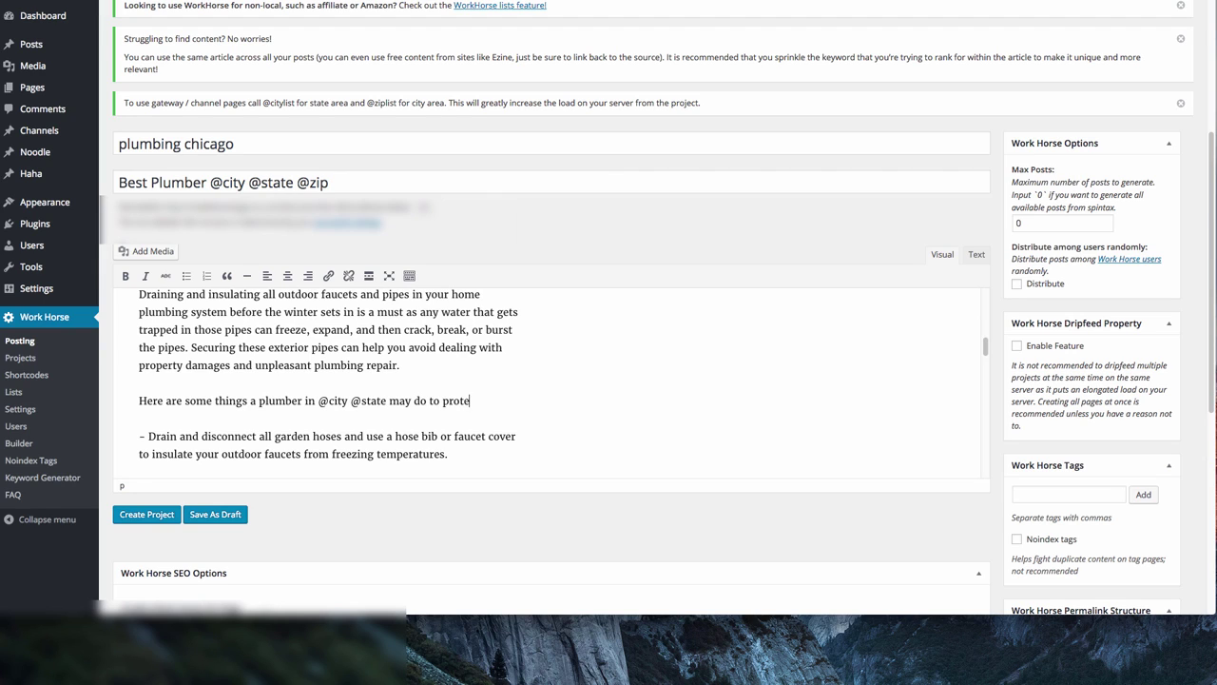
{"action": "type", "text": "ome:"}
{"action": "scroll", "coordinate": [239, 434], "scroll_direction": "down", "scroll_amount": 5}
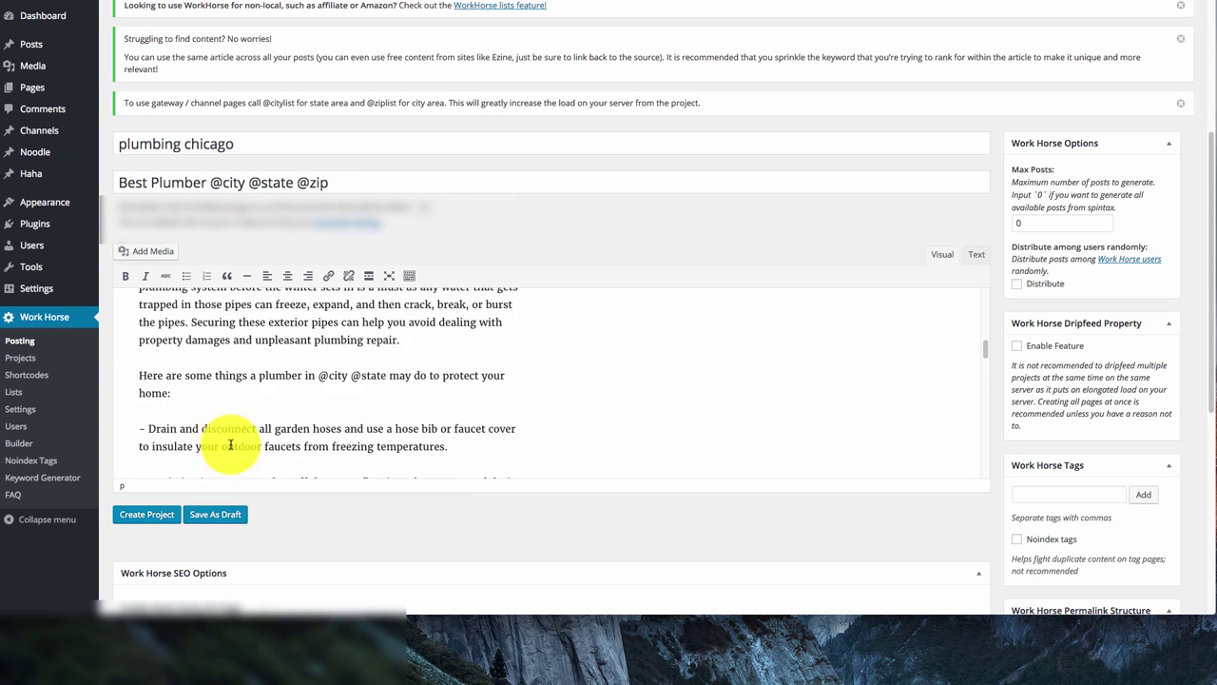
{"action": "scroll", "coordinate": [276, 445], "scroll_direction": "down", "scroll_amount": 10}
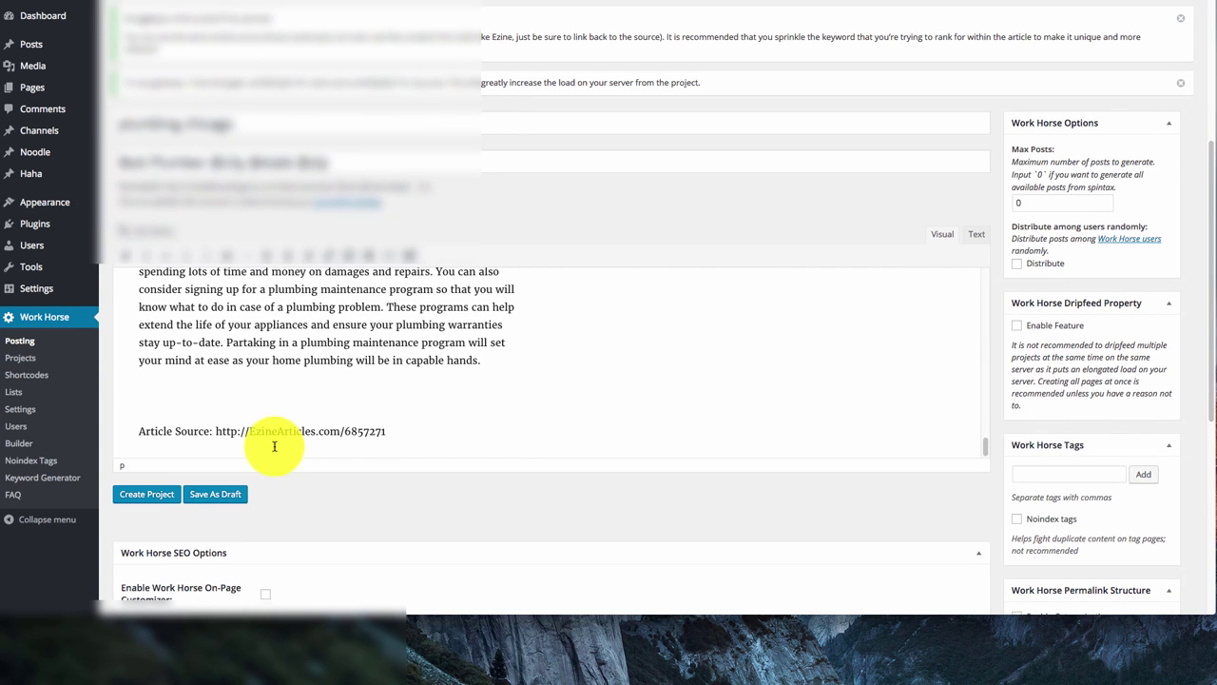
{"action": "left_click", "coordinate": [520, 365]}
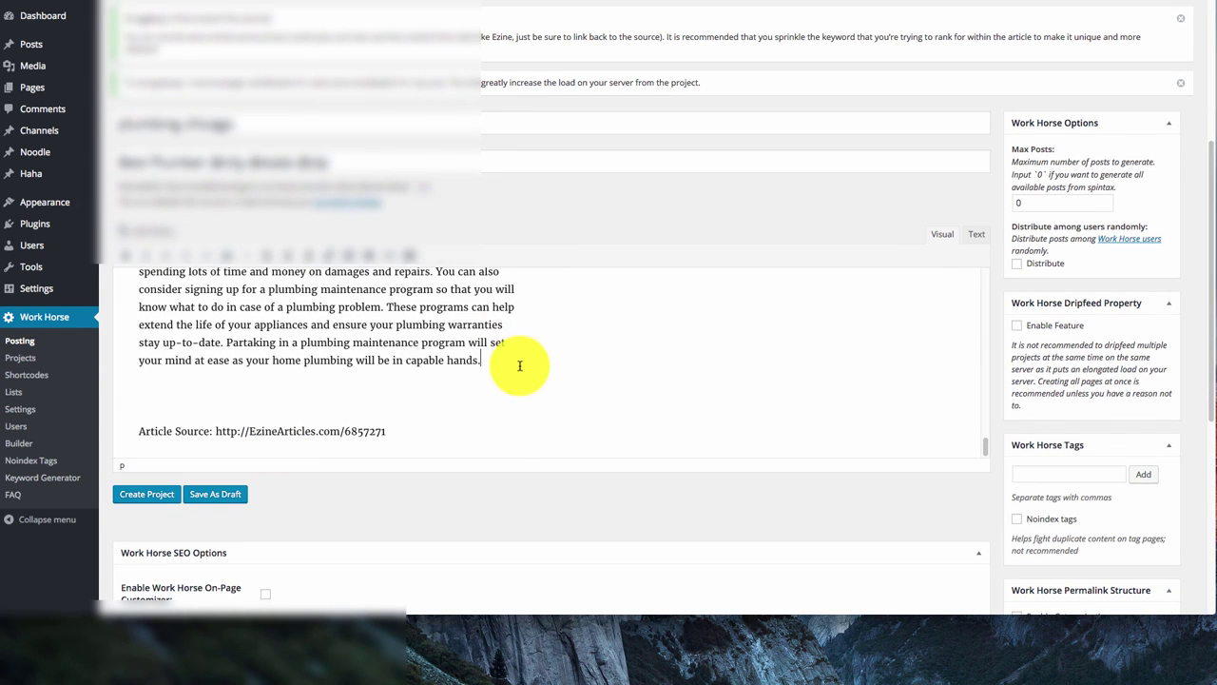
{"action": "key", "text": "Return"}
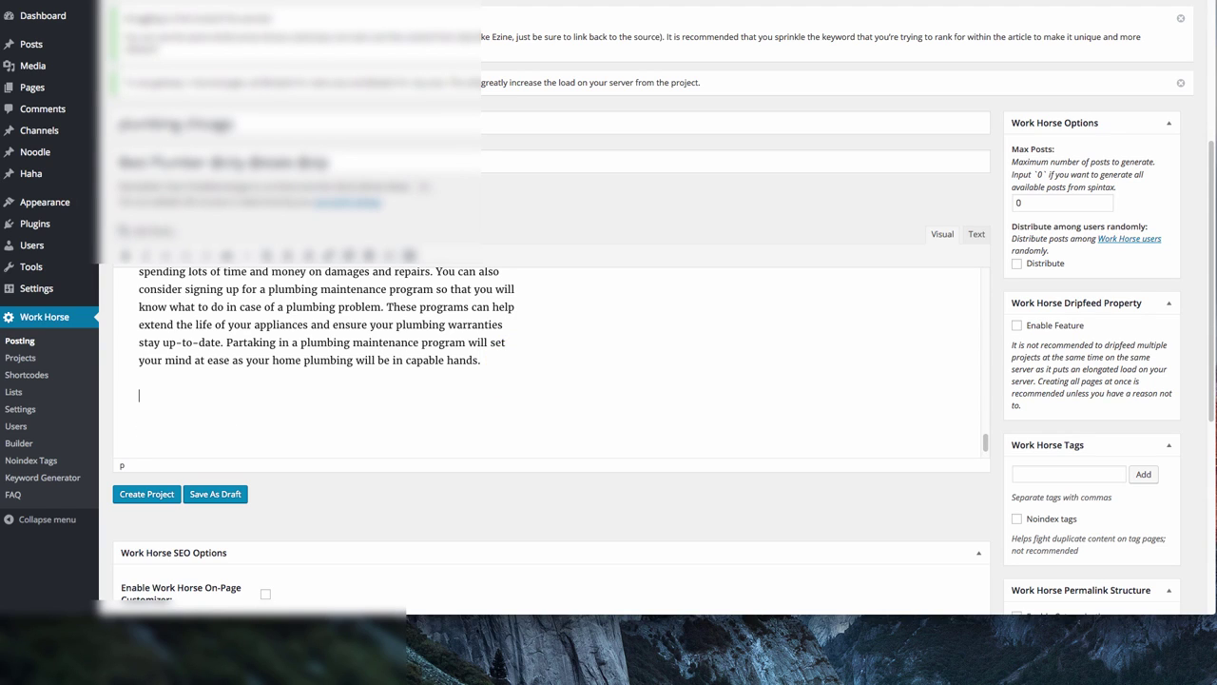
{"action": "type", "text": "If this is something that you don't feel comfortable"}
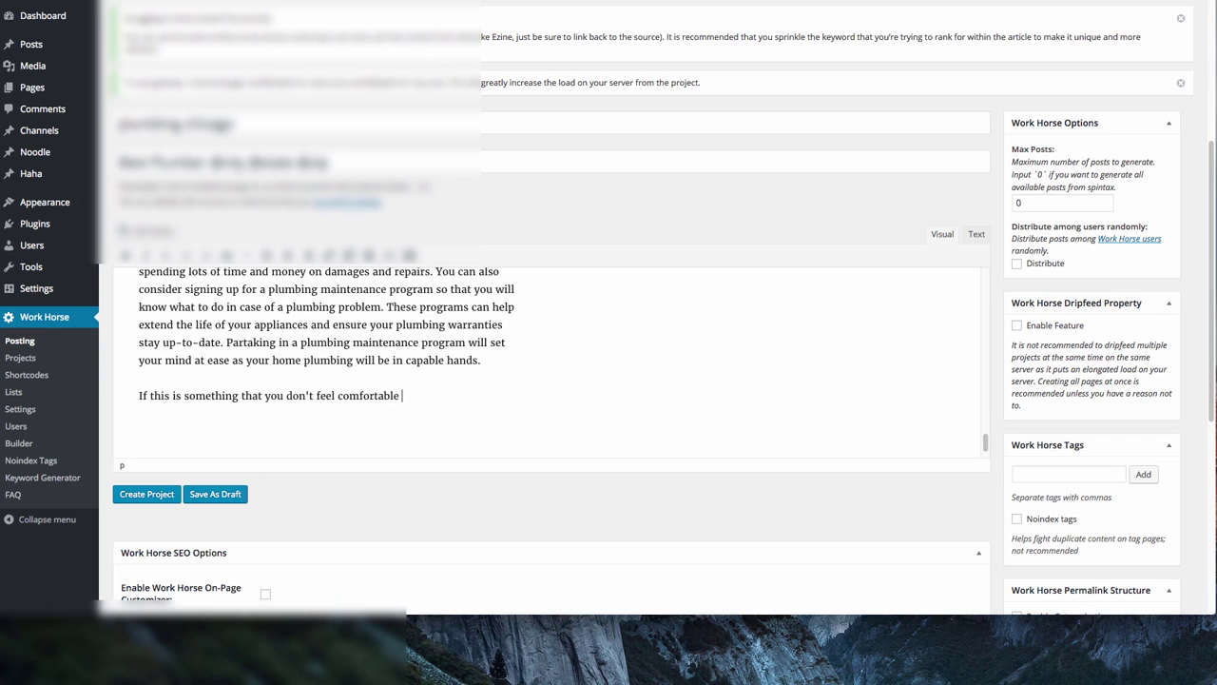
{"action": "type", "text": " doing yourself consider hiring a"}
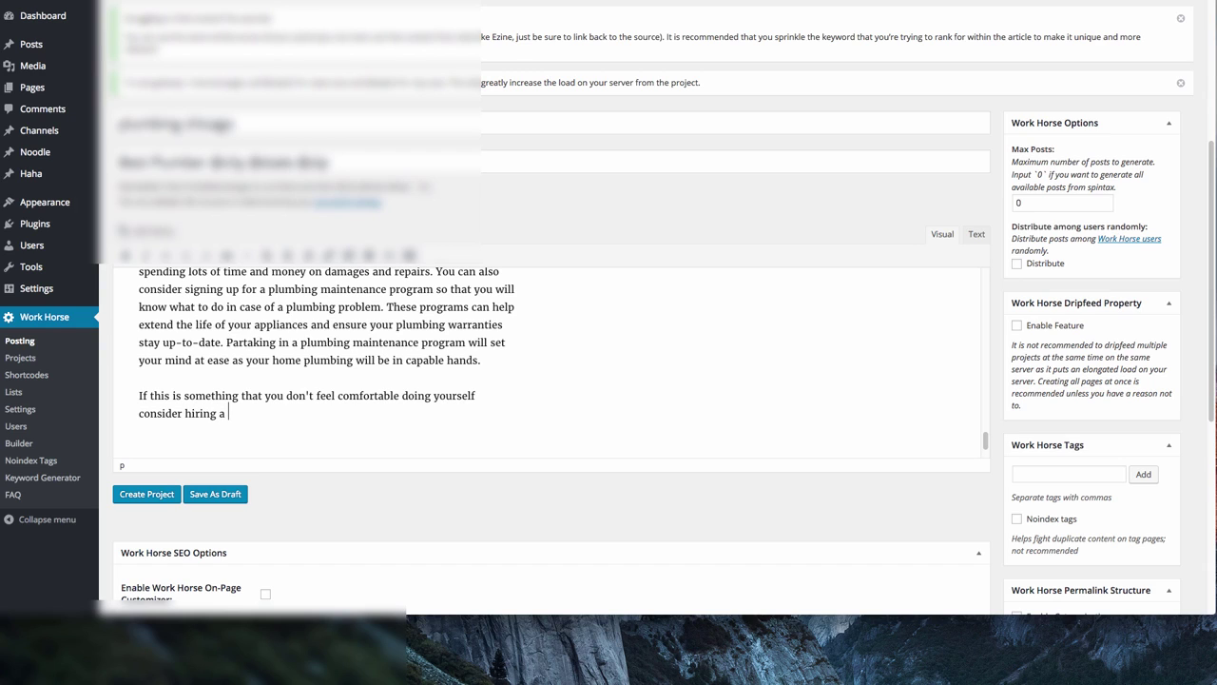
{"action": "type", "text": " plumber in"}
{"action": "type", "text": "@city @state @zip"}
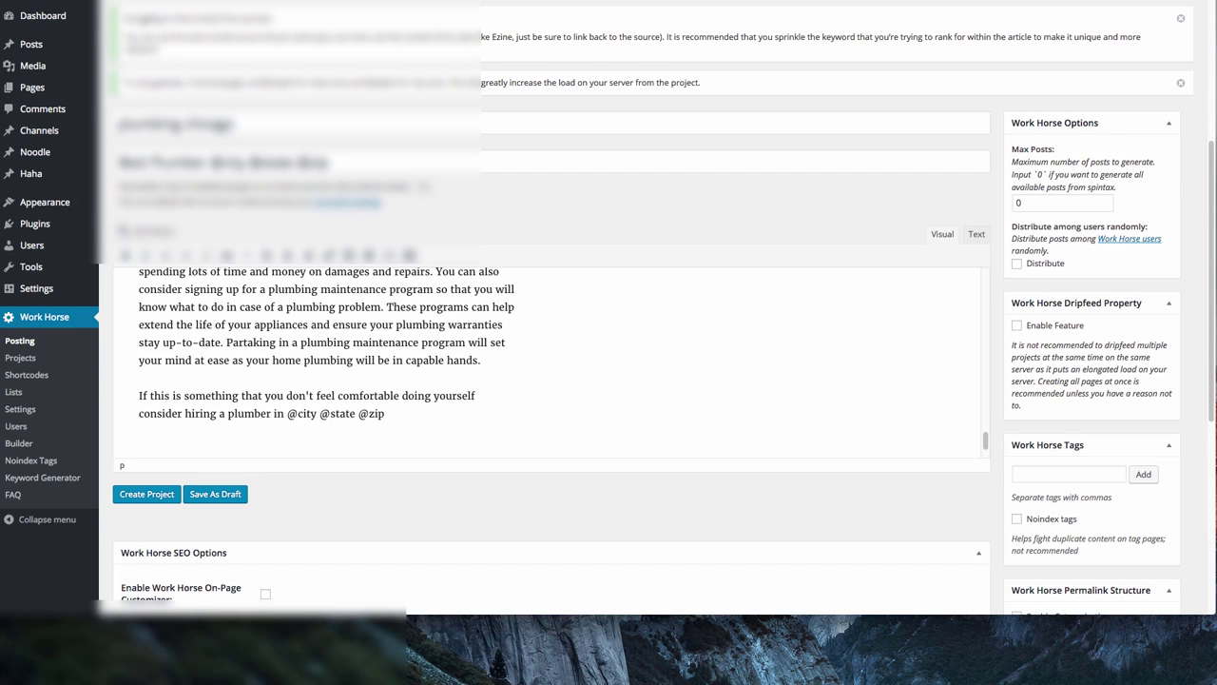
{"action": "scroll", "coordinate": [494, 361], "scroll_direction": "up", "scroll_amount": 1}
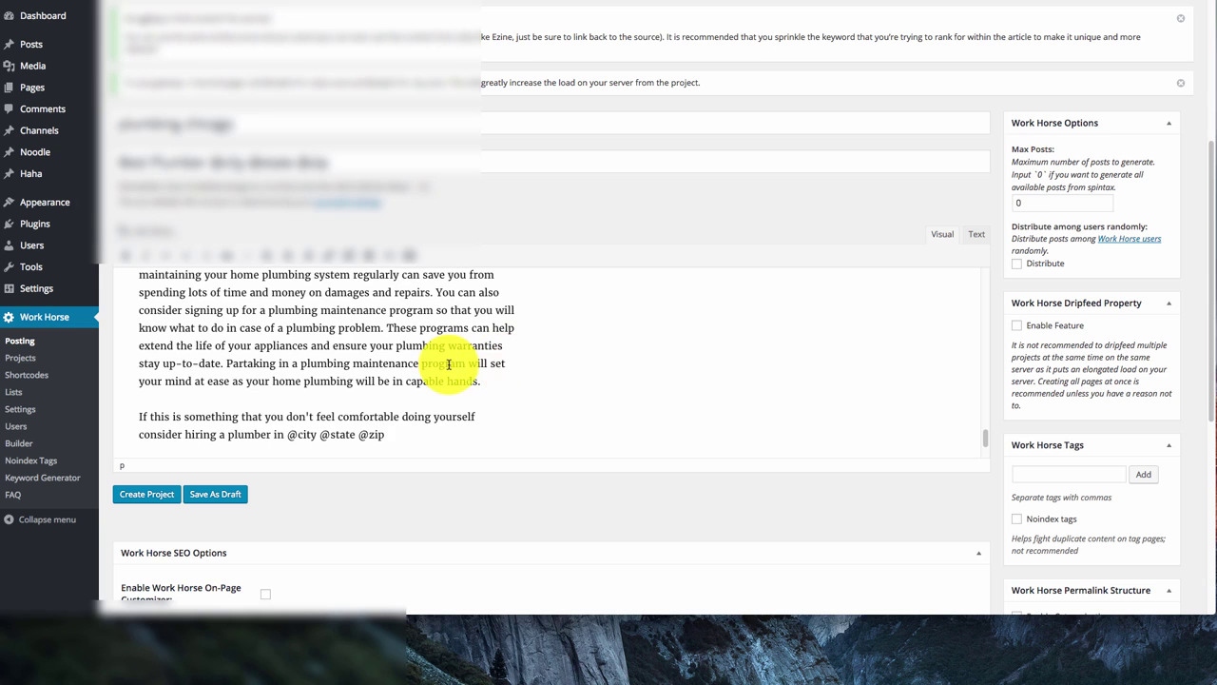
{"action": "scroll", "coordinate": [448, 364], "scroll_direction": "up", "scroll_amount": 15}
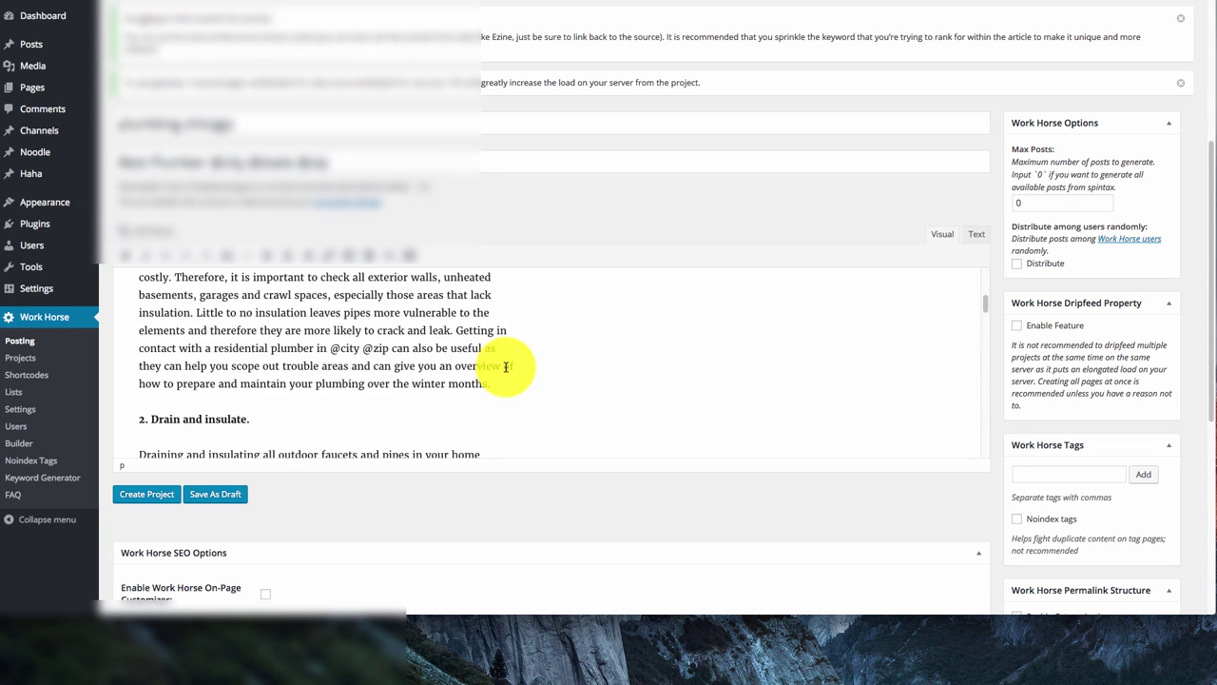
{"action": "scroll", "coordinate": [506, 366], "scroll_direction": "up", "scroll_amount": 3}
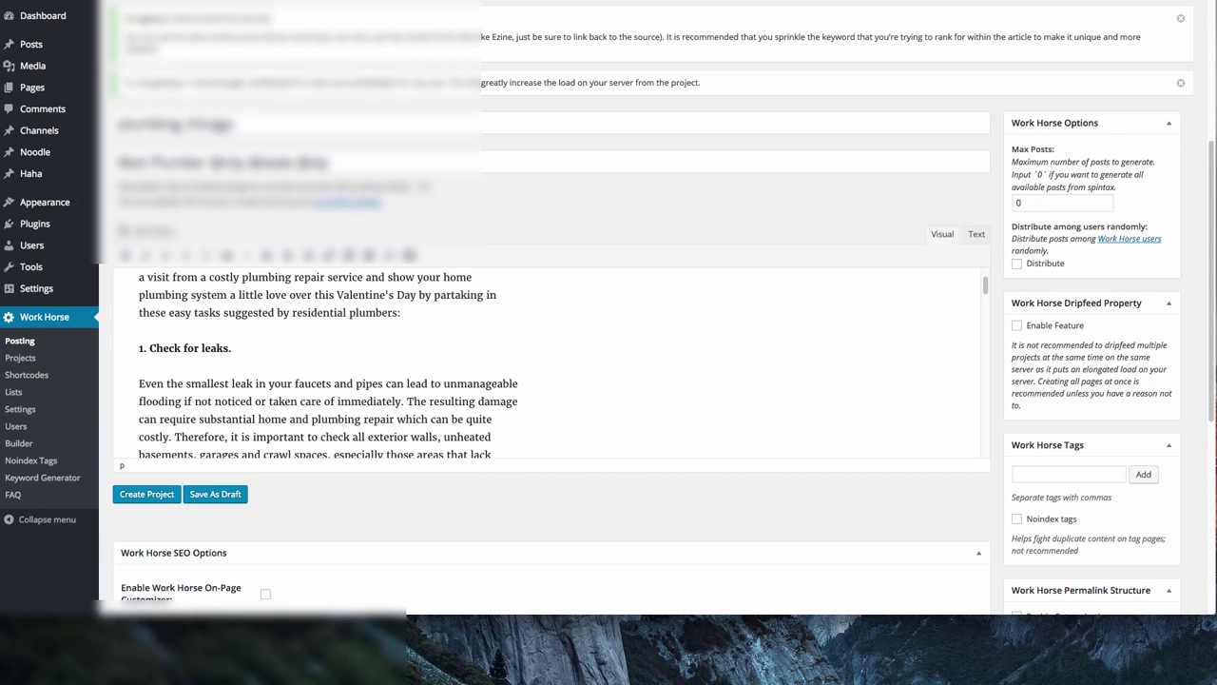
Edit the Max Posts value and tick Distribute so posts are spread randomly among users
{"action": "left_click", "coordinate": [1048, 204]}
{"action": "type", "text": "10"}
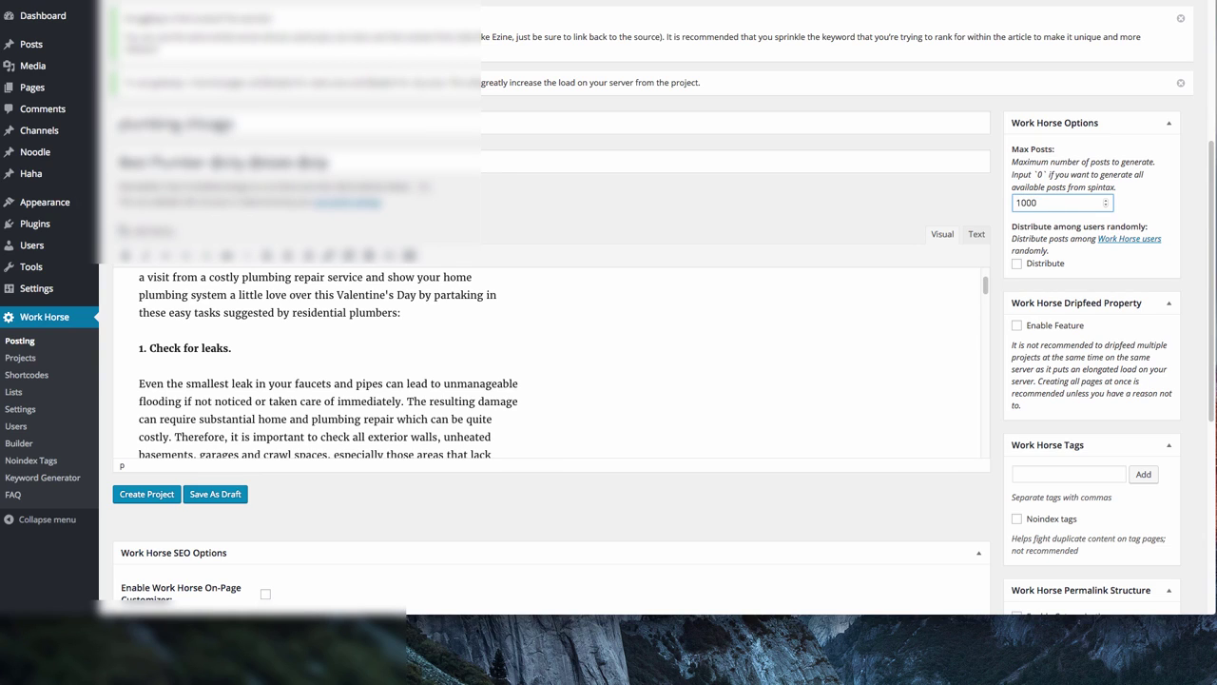
{"action": "left_click", "coordinate": [854, 193]}
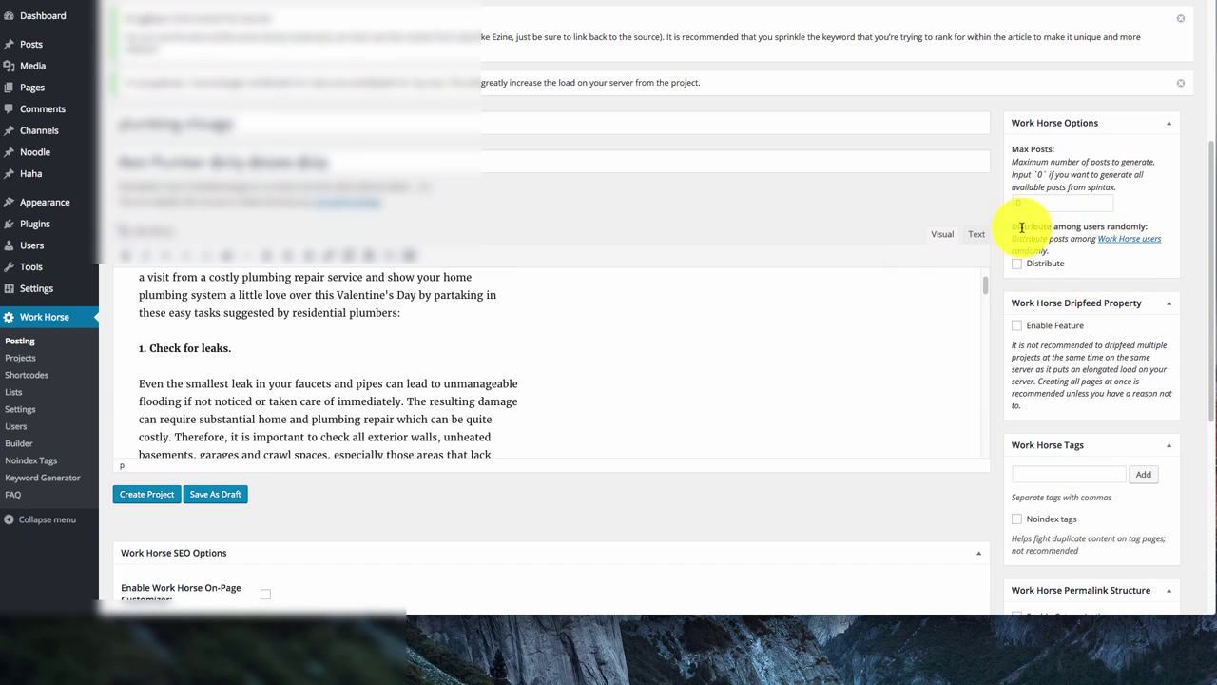
{"action": "left_click", "coordinate": [1016, 263]}
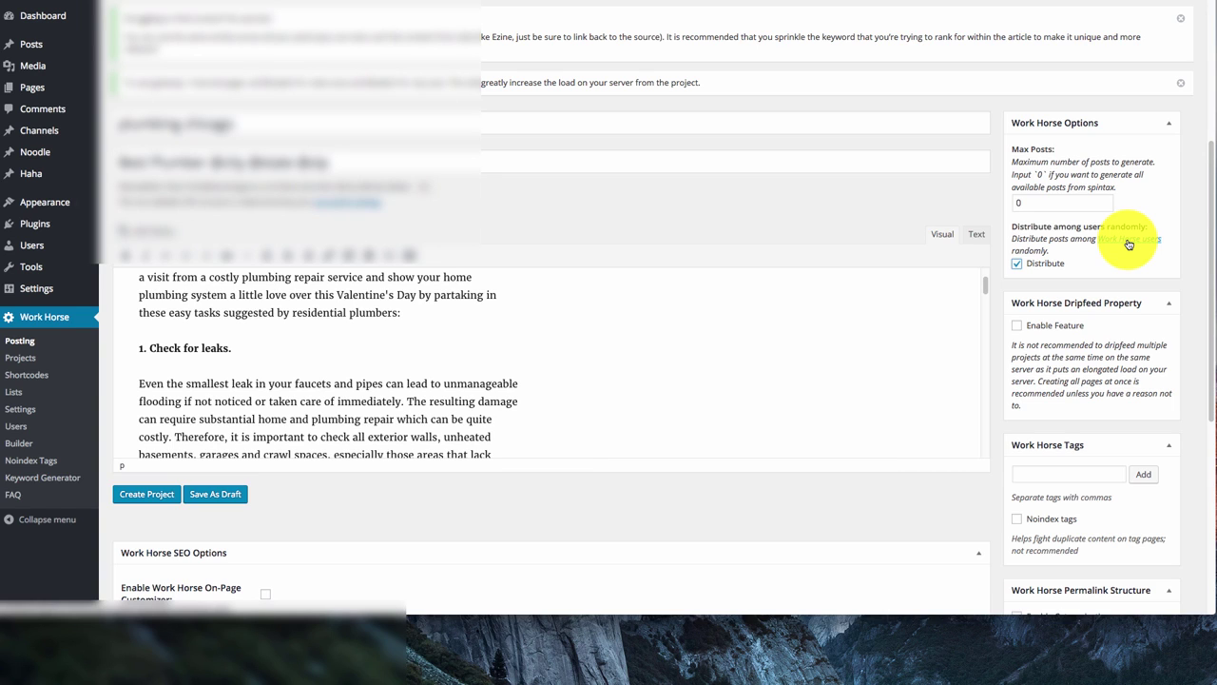
{"action": "scroll", "coordinate": [462, 313], "scroll_direction": "down", "scroll_amount": 1}
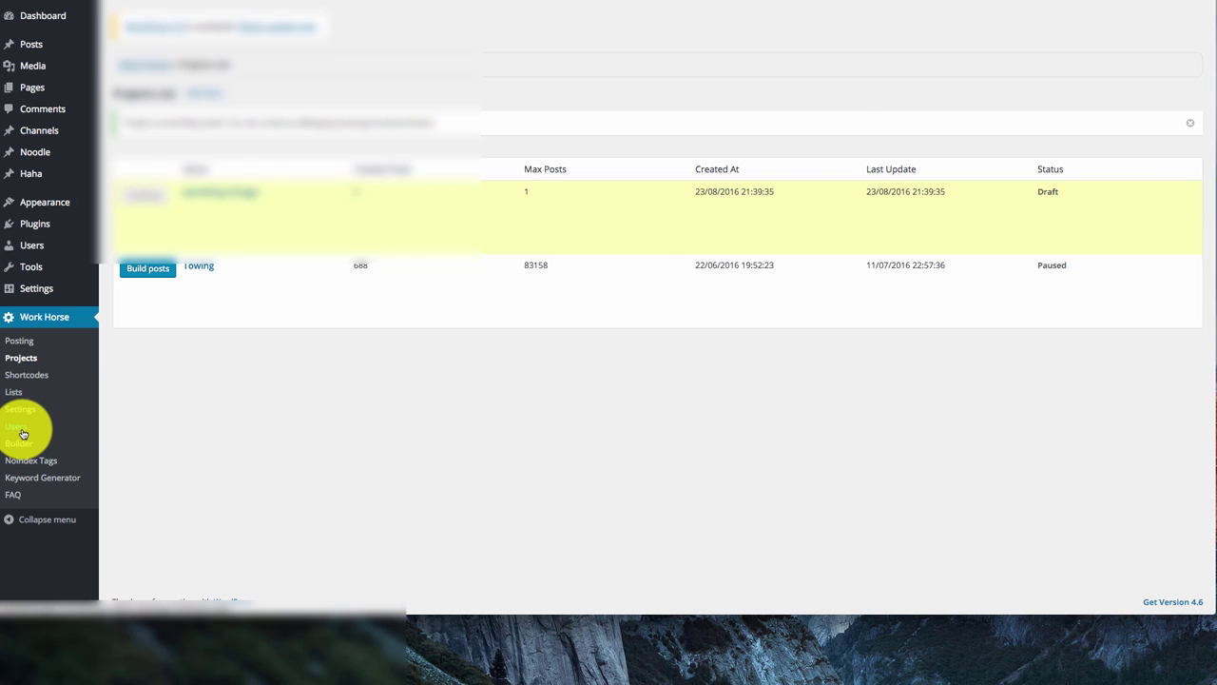
Enter 1000 on Work Horse's Create Users page, then reopen the plumbing chicago project
{"action": "left_click", "coordinate": [21, 430]}
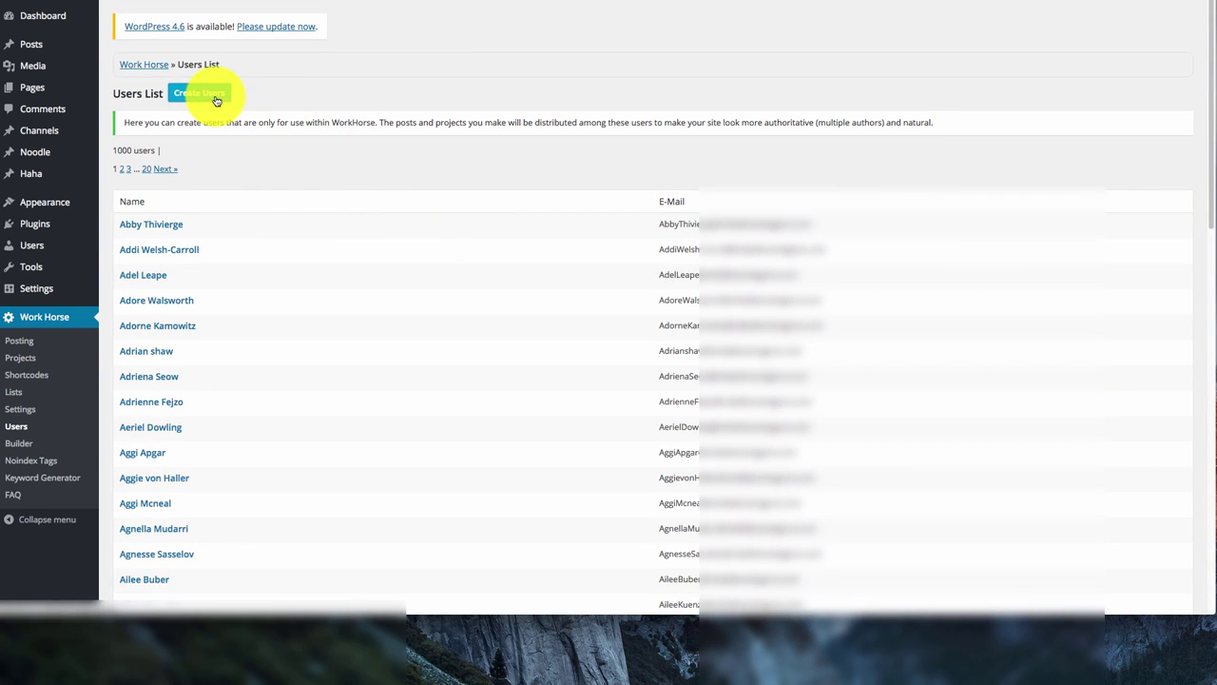
{"action": "left_click", "coordinate": [201, 93]}
{"action": "left_click", "coordinate": [293, 128]}
{"action": "type", "text": "1"}
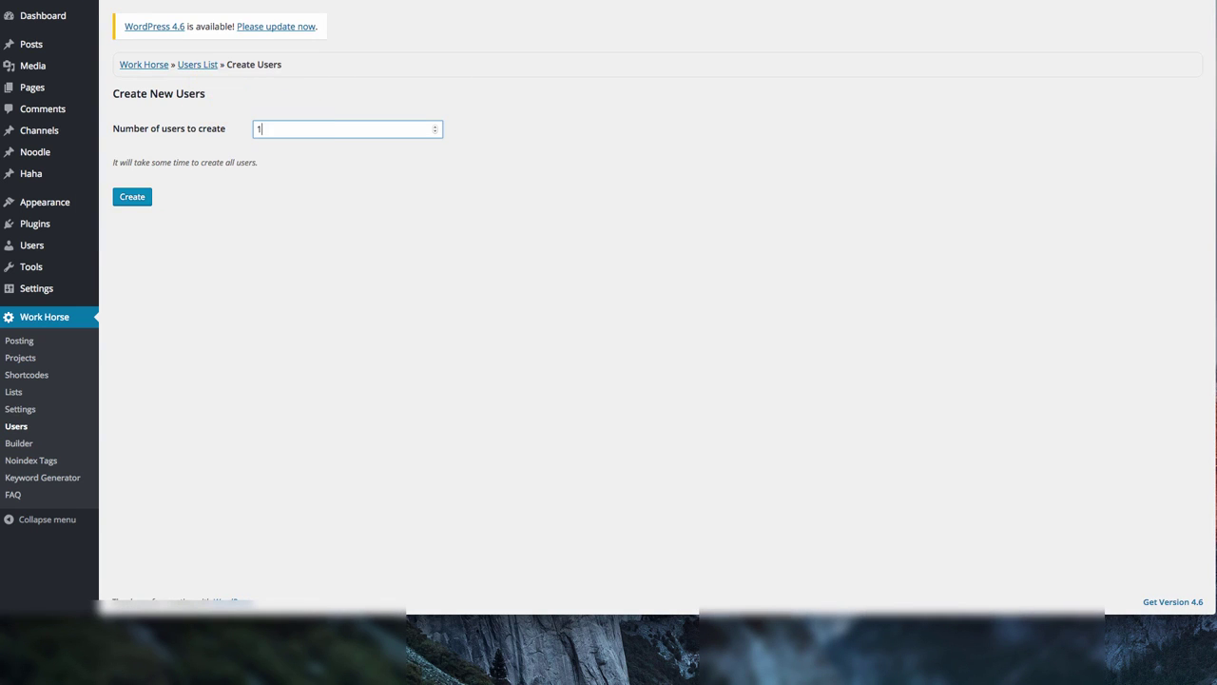
{"action": "type", "text": "000"}
{"action": "left_click", "coordinate": [58, 352]}
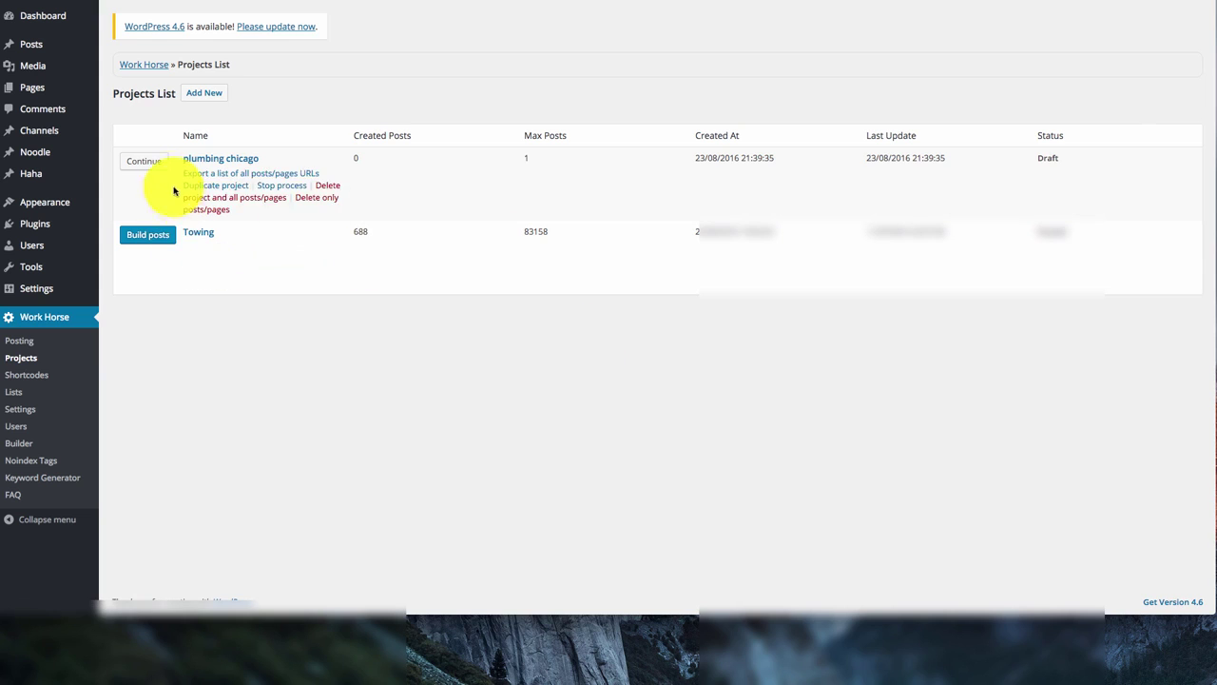
{"action": "left_click", "coordinate": [144, 162]}
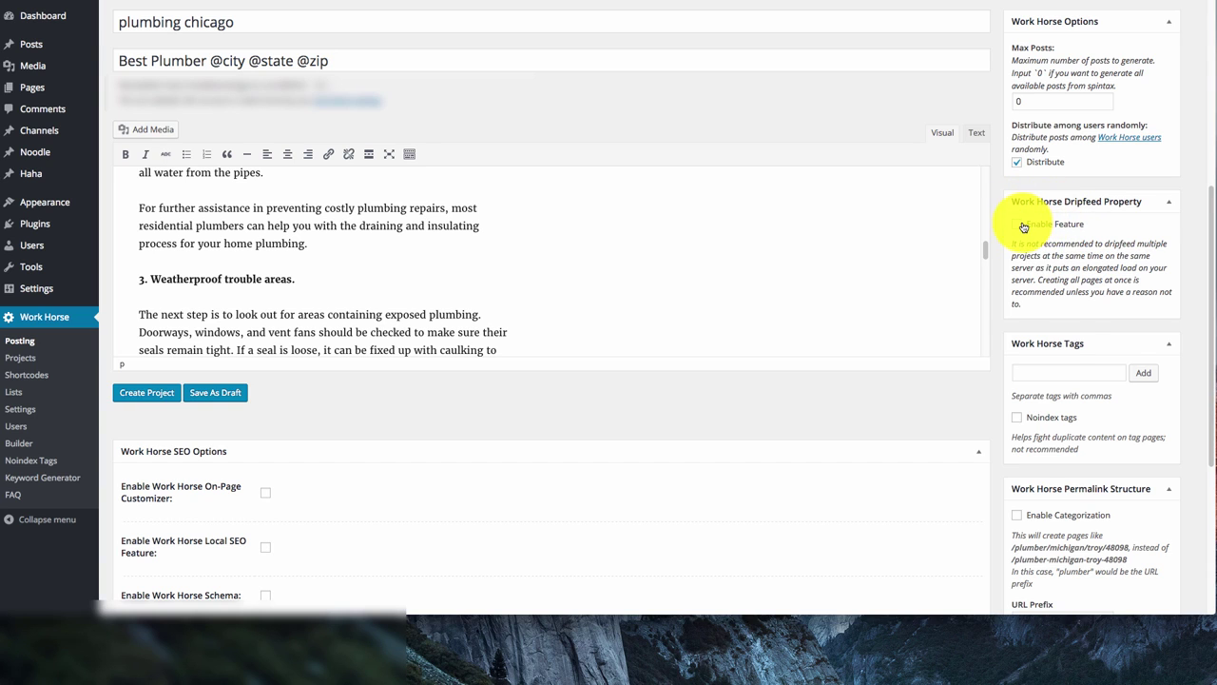
Enable Dripfeed with type 'Whole project dripped over X days' and X set to 14
{"action": "left_click", "coordinate": [1023, 226]}
{"action": "left_click", "coordinate": [1113, 257]}
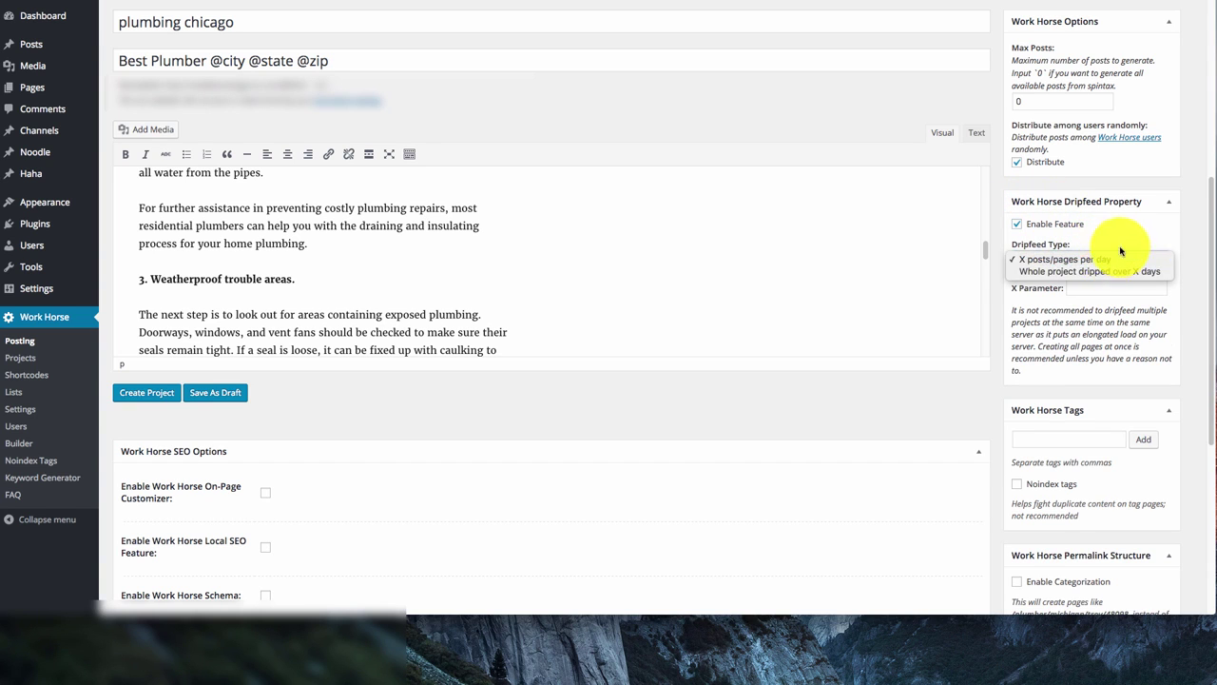
{"action": "left_click", "coordinate": [1151, 299]}
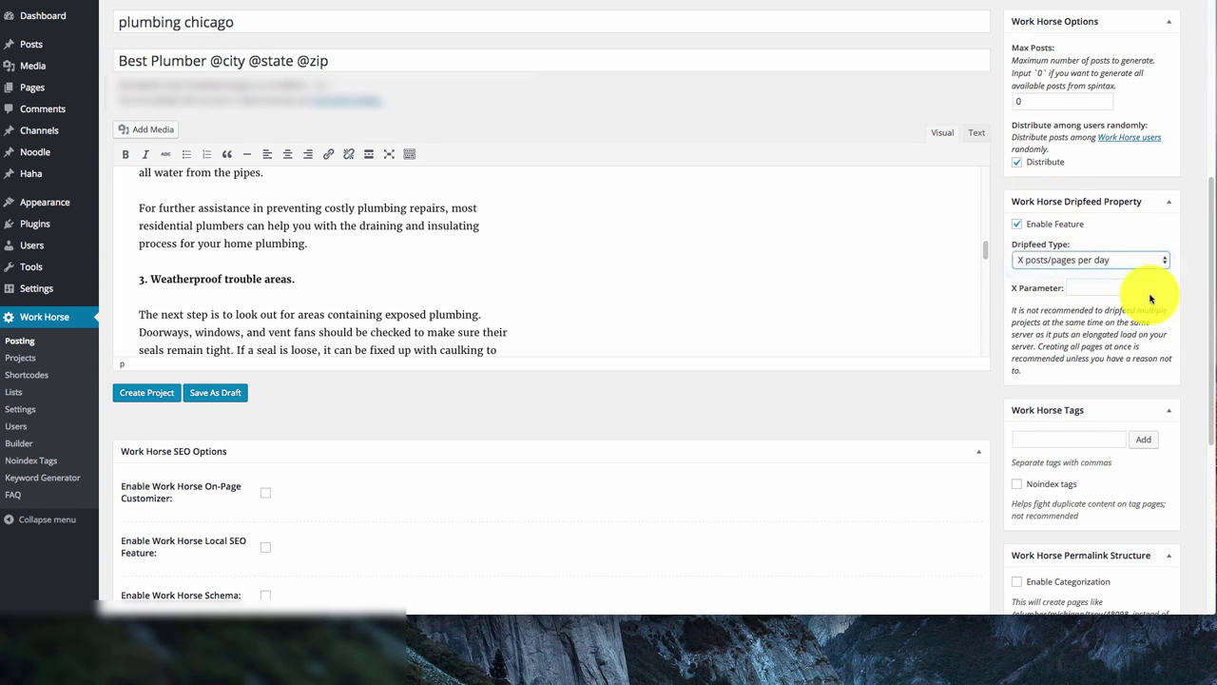
{"action": "left_click", "coordinate": [1093, 262]}
{"action": "left_click", "coordinate": [1111, 287]}
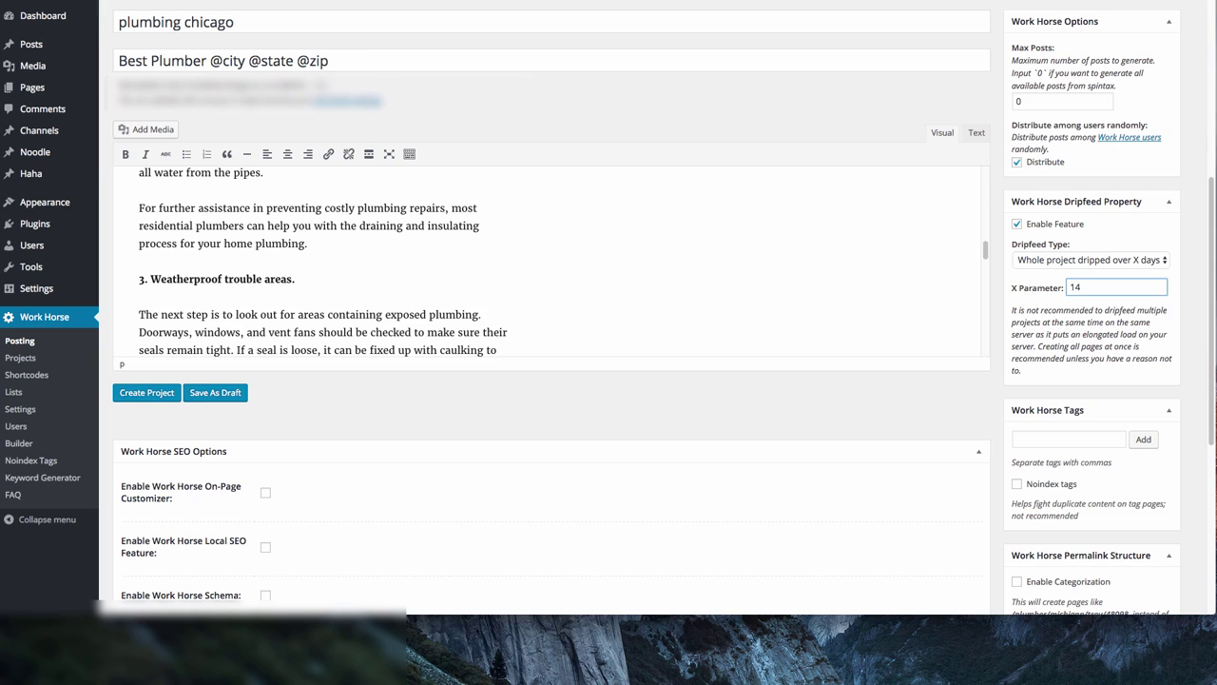
{"action": "left_click", "coordinate": [1047, 439]}
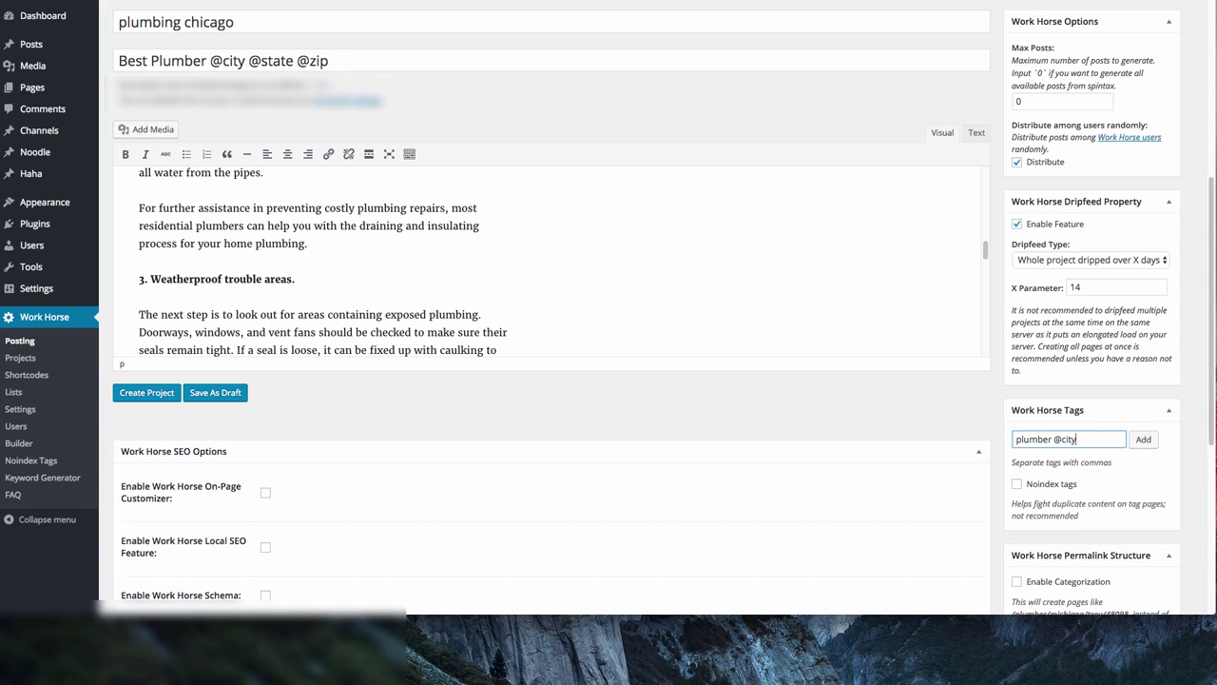
{"action": "type", "text": "plumber @city @state @zip"}
{"action": "left_click", "coordinate": [1144, 440]}
{"action": "left_click", "coordinate": [1087, 434]}
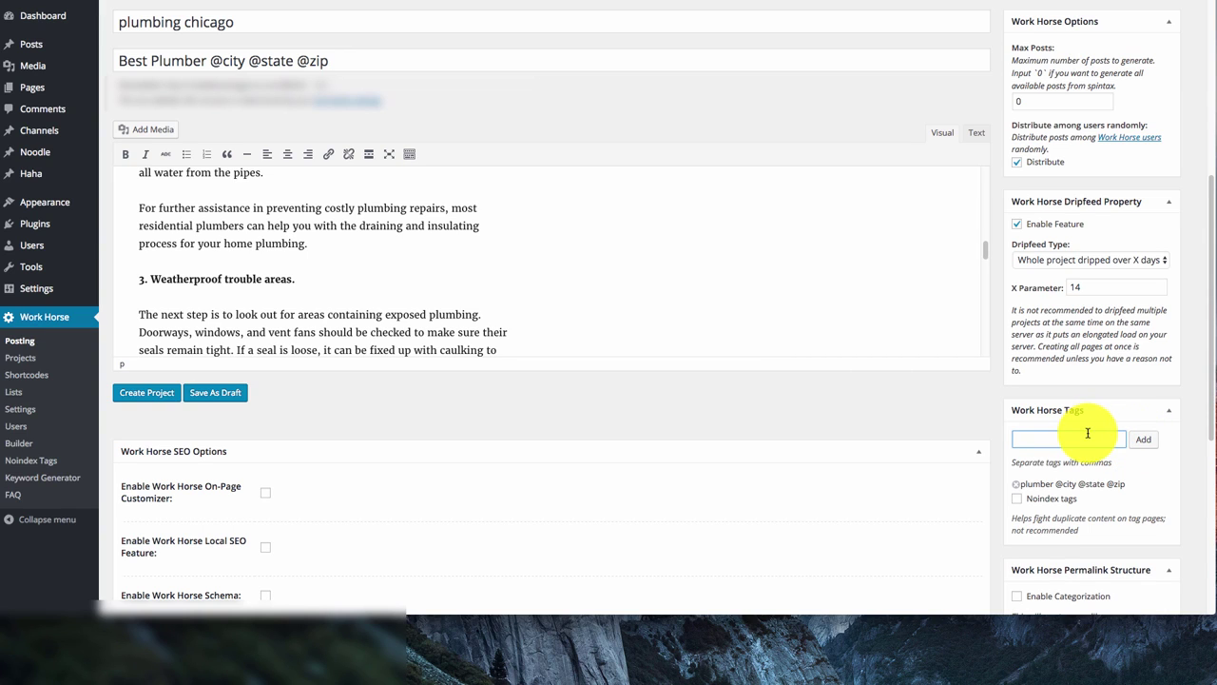
{"action": "type", "text": "plumber @city @state"}
{"action": "left_click", "coordinate": [1144, 440]}
{"action": "left_click", "coordinate": [1089, 444]}
{"action": "type", "text": "plumber @"}
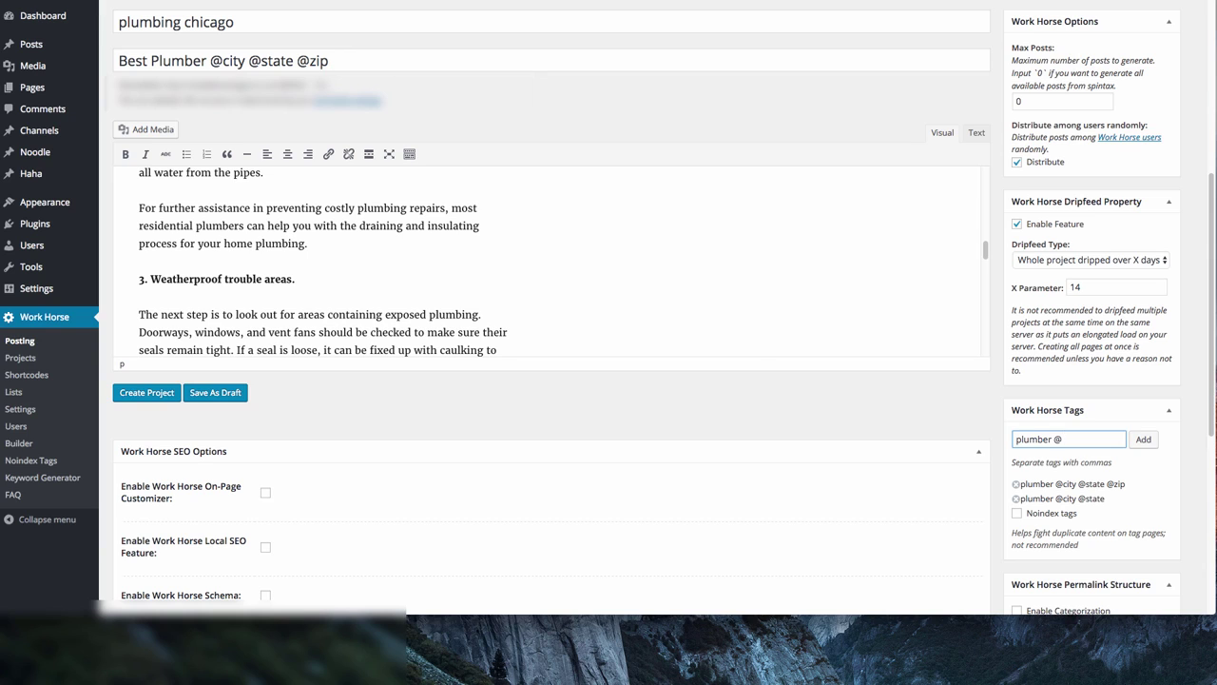
{"action": "type", "text": "zip"}
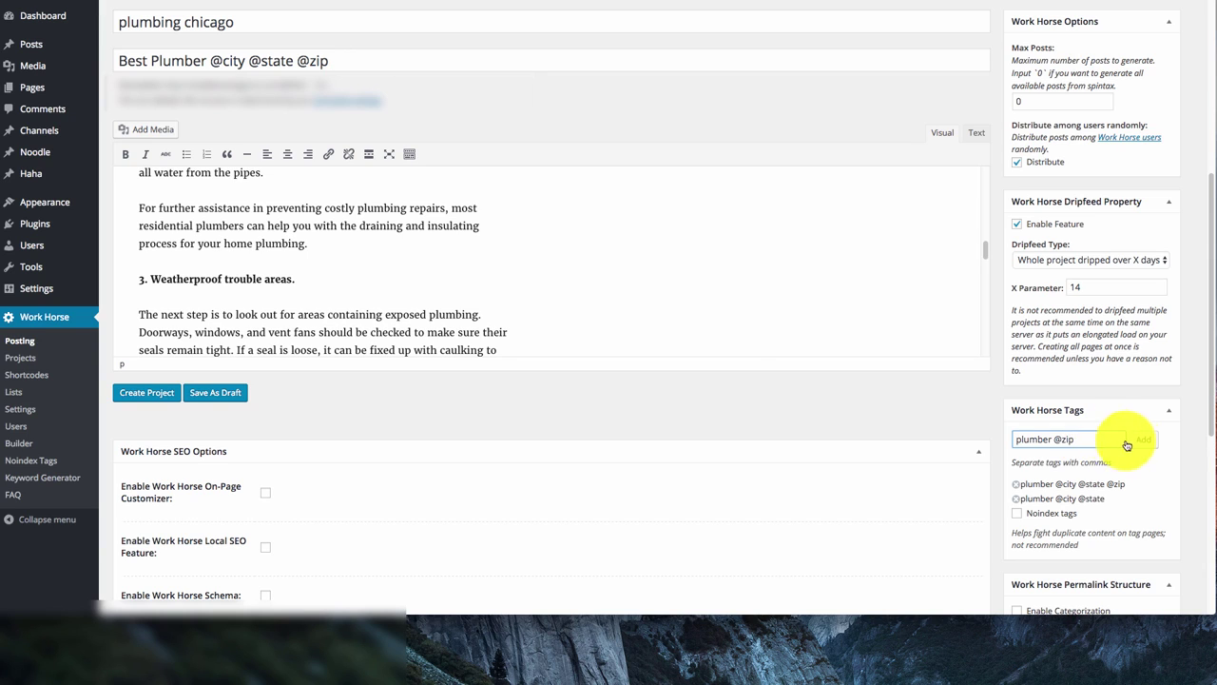
{"action": "left_click", "coordinate": [1141, 439]}
{"action": "left_click", "coordinate": [1081, 437]}
{"action": "type", "text": "plumber @city"}
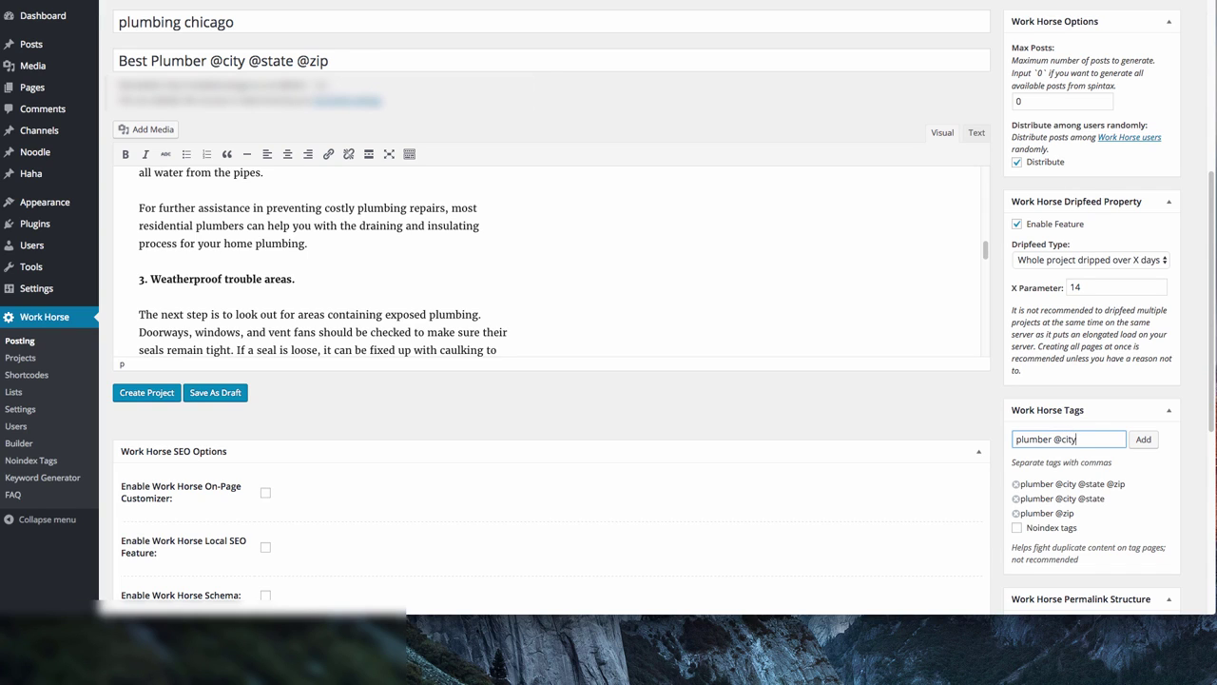
{"action": "type", "text": " @s"}
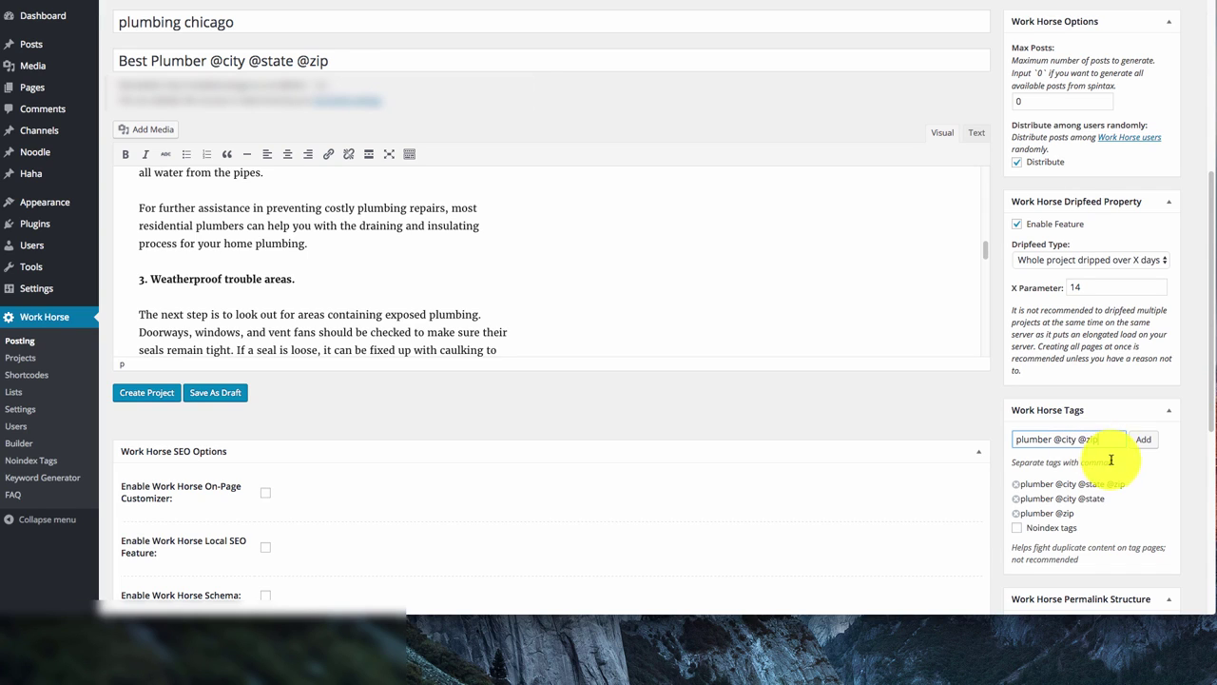
{"action": "left_click", "coordinate": [1141, 439]}
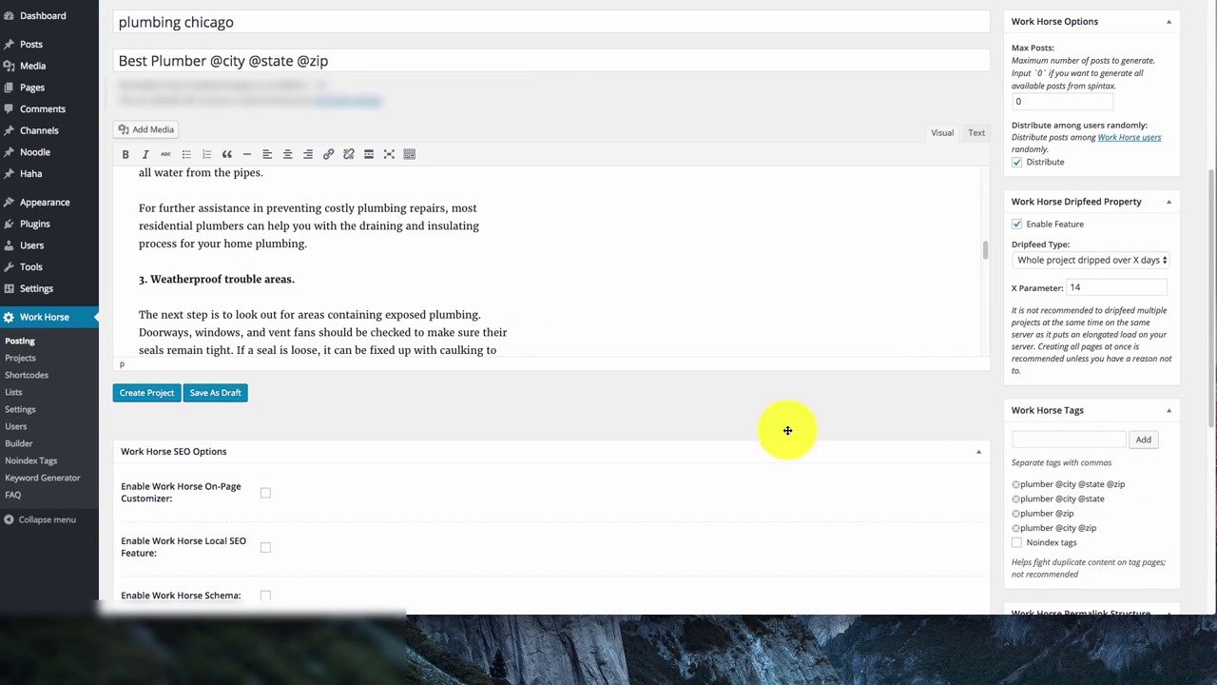
{"action": "scroll", "coordinate": [1129, 462], "scroll_direction": "down", "scroll_amount": 2}
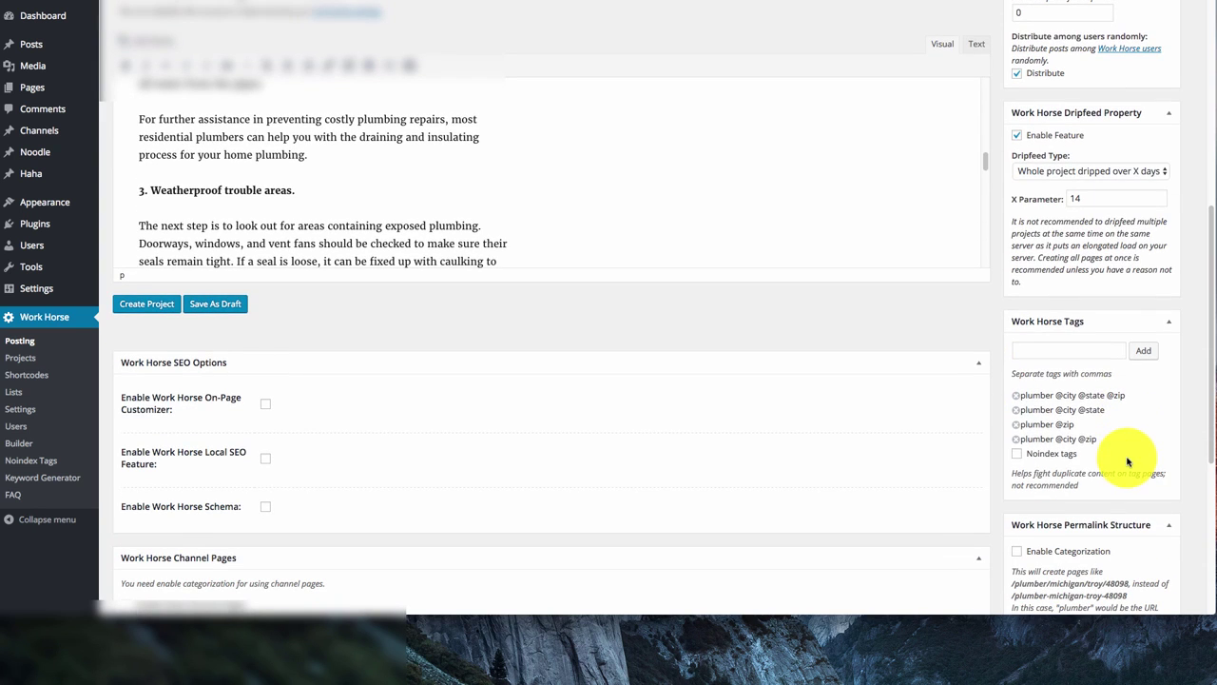
{"action": "scroll", "coordinate": [1096, 473], "scroll_direction": "down", "scroll_amount": 3}
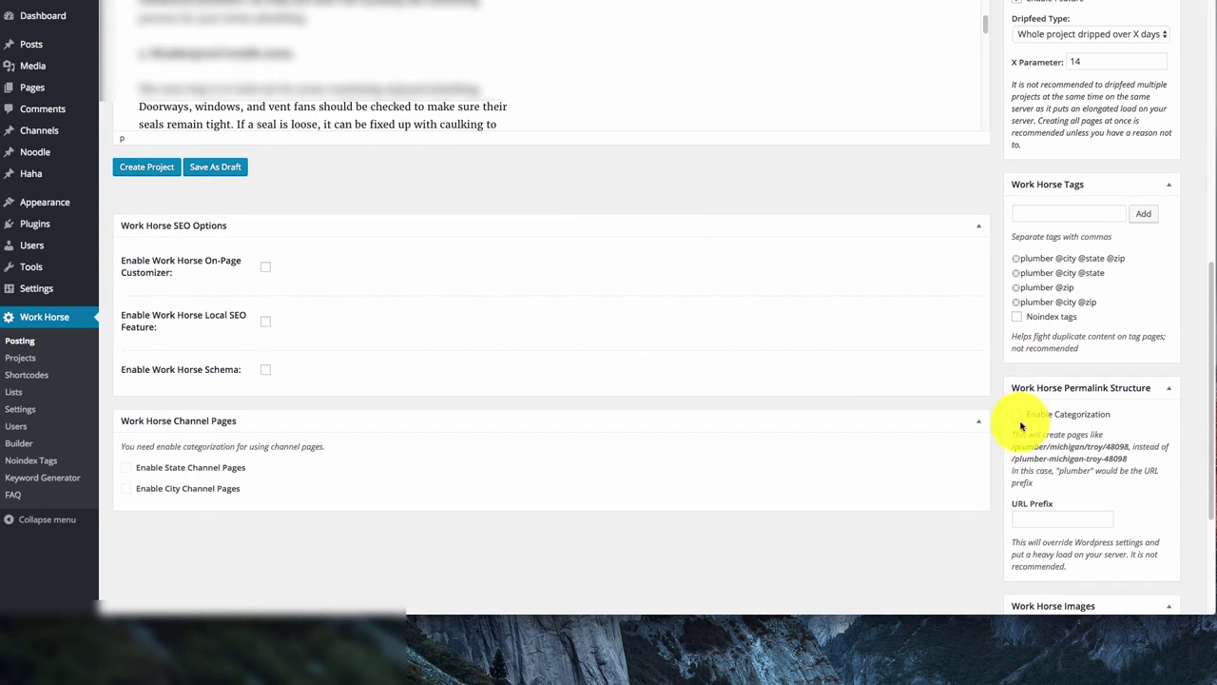
{"action": "scroll", "coordinate": [1029, 427], "scroll_direction": "down", "scroll_amount": 2}
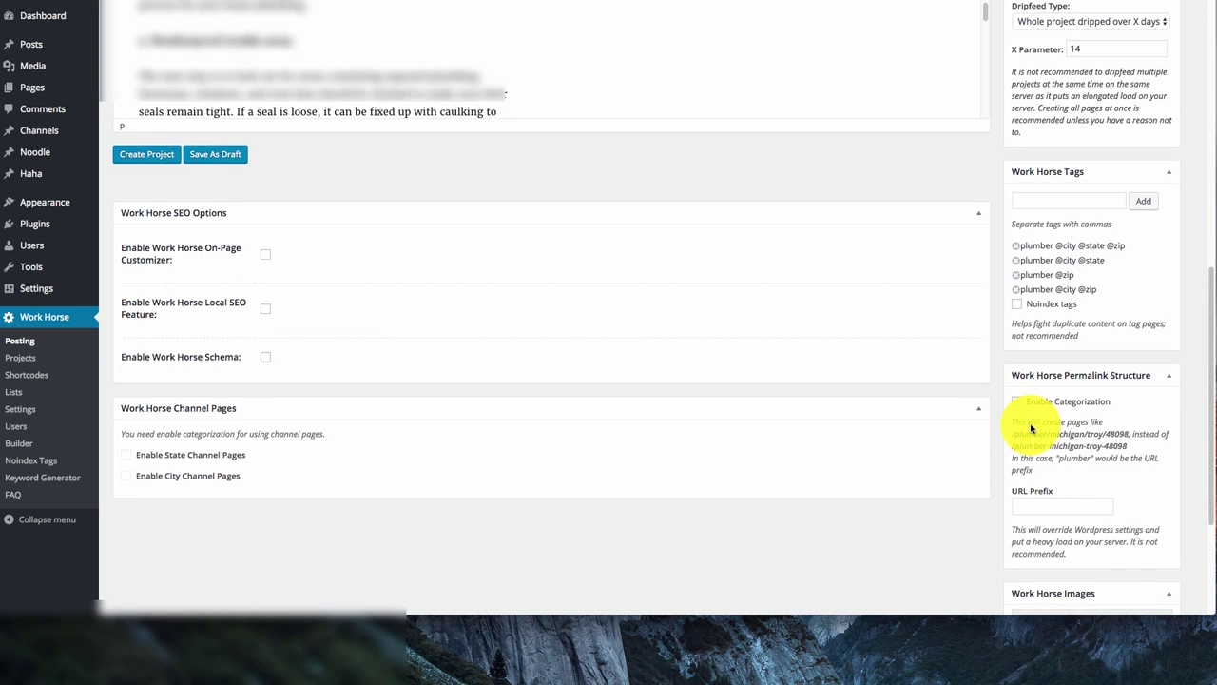
{"action": "scroll", "coordinate": [1031, 428], "scroll_direction": "up", "scroll_amount": 10}
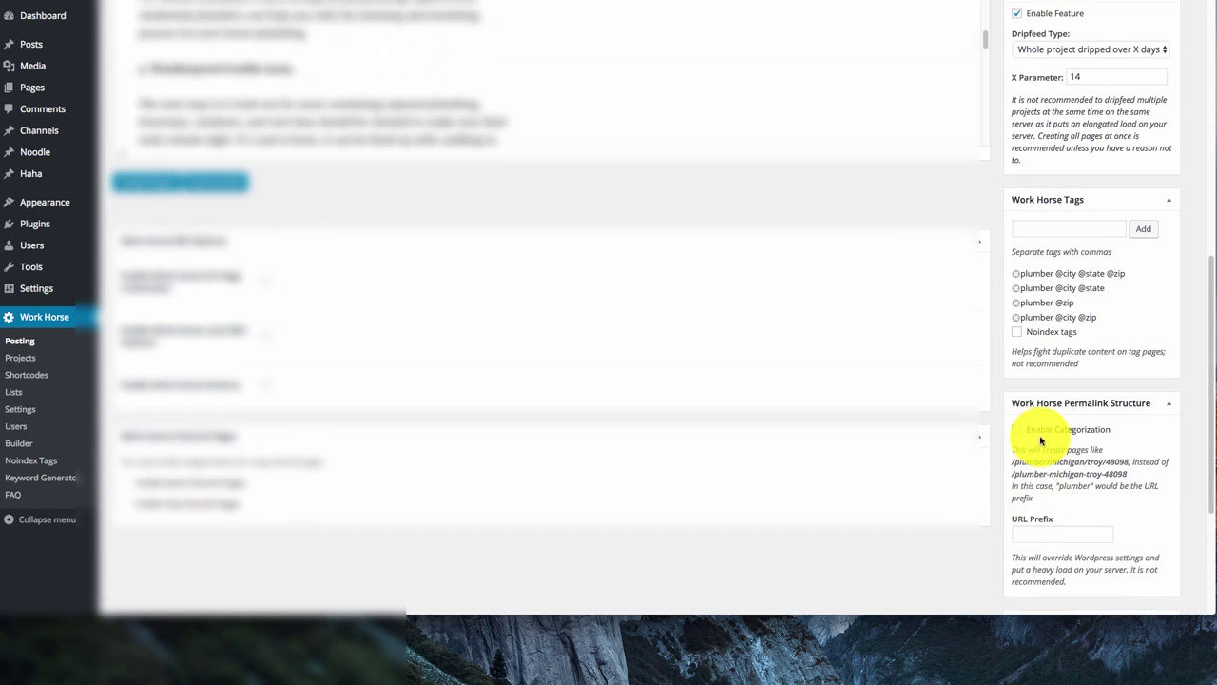
{"action": "scroll", "coordinate": [837, 466], "scroll_direction": "down", "scroll_amount": 2}
{"action": "scroll", "coordinate": [806, 483], "scroll_direction": "down", "scroll_amount": 10}
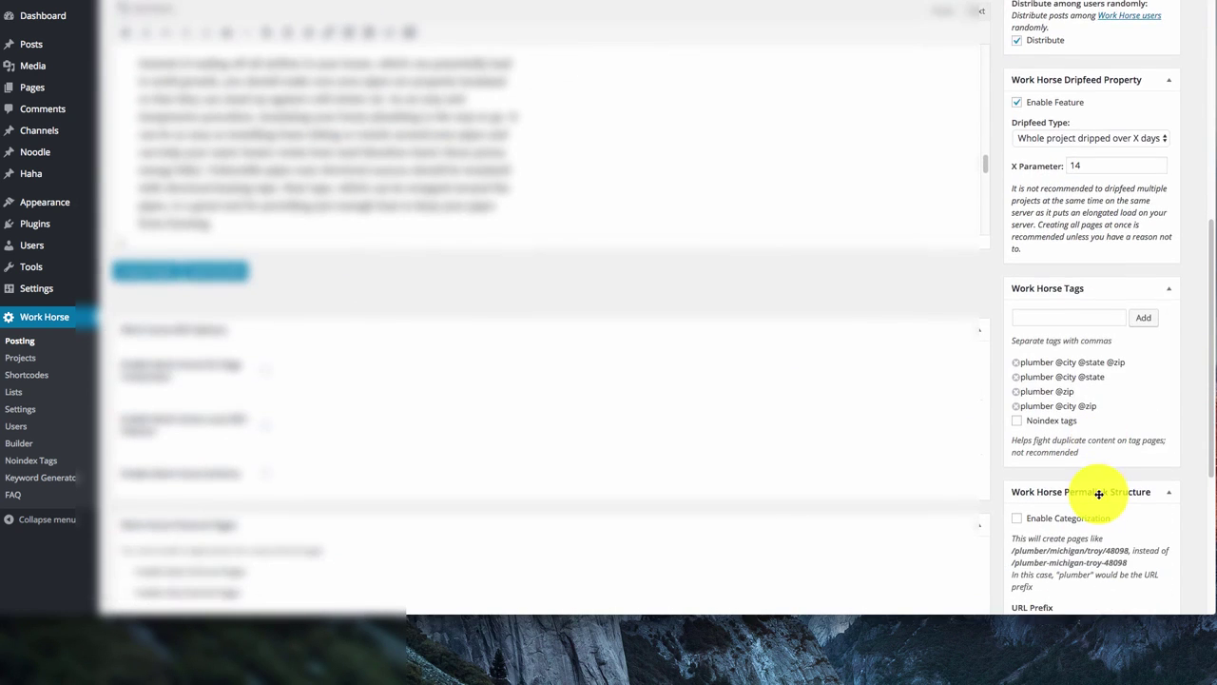
{"action": "scroll", "coordinate": [1098, 495], "scroll_direction": "down", "scroll_amount": 5}
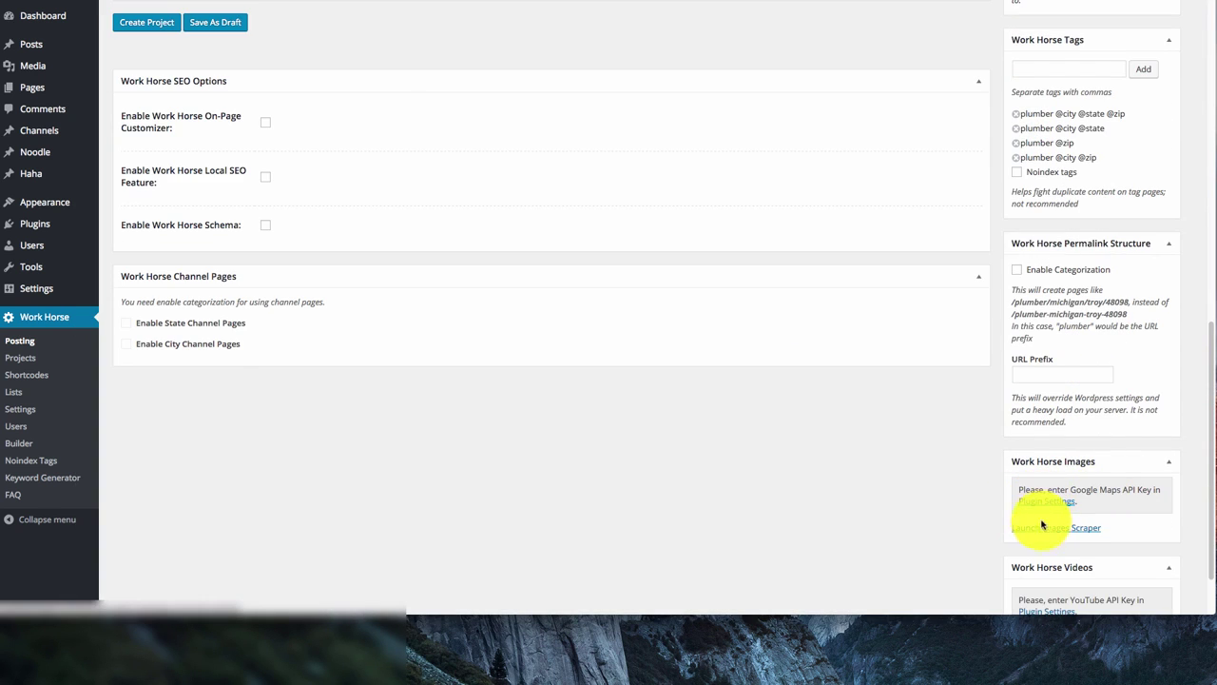
Search the image scraper for 'plumber' and select five faucet photos and one pipe-fittings photo
{"action": "left_click", "coordinate": [1089, 531]}
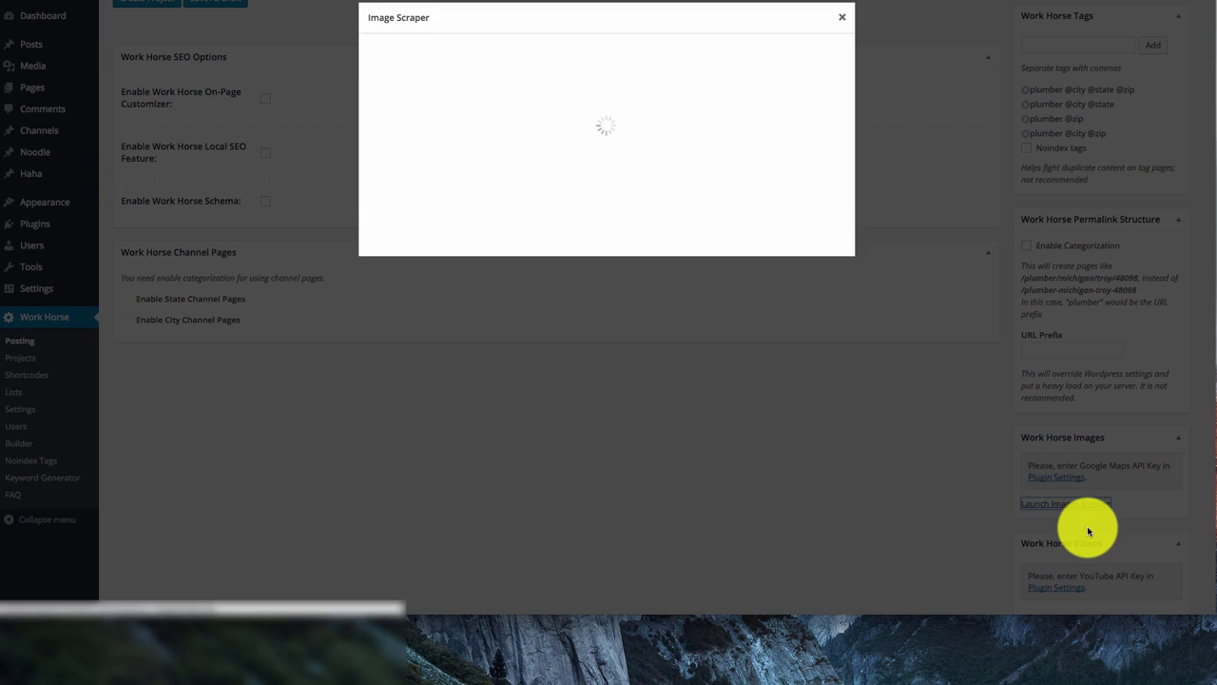
{"action": "left_click", "coordinate": [488, 54]}
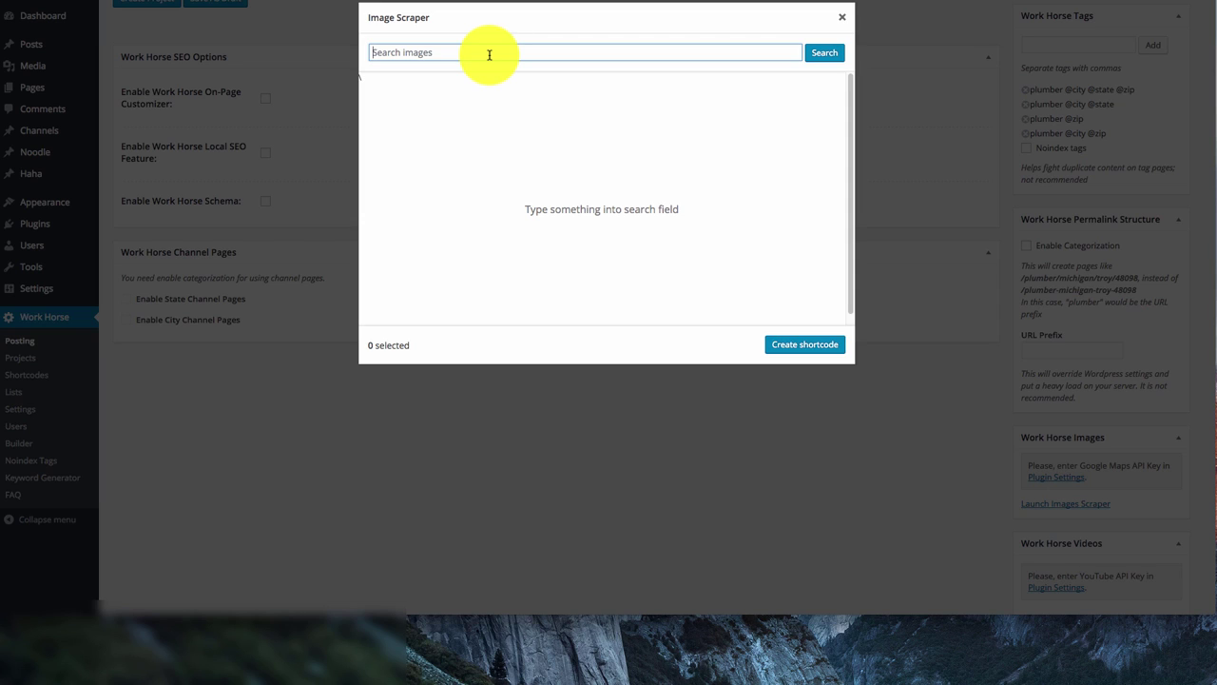
{"action": "type", "text": "plumber"}
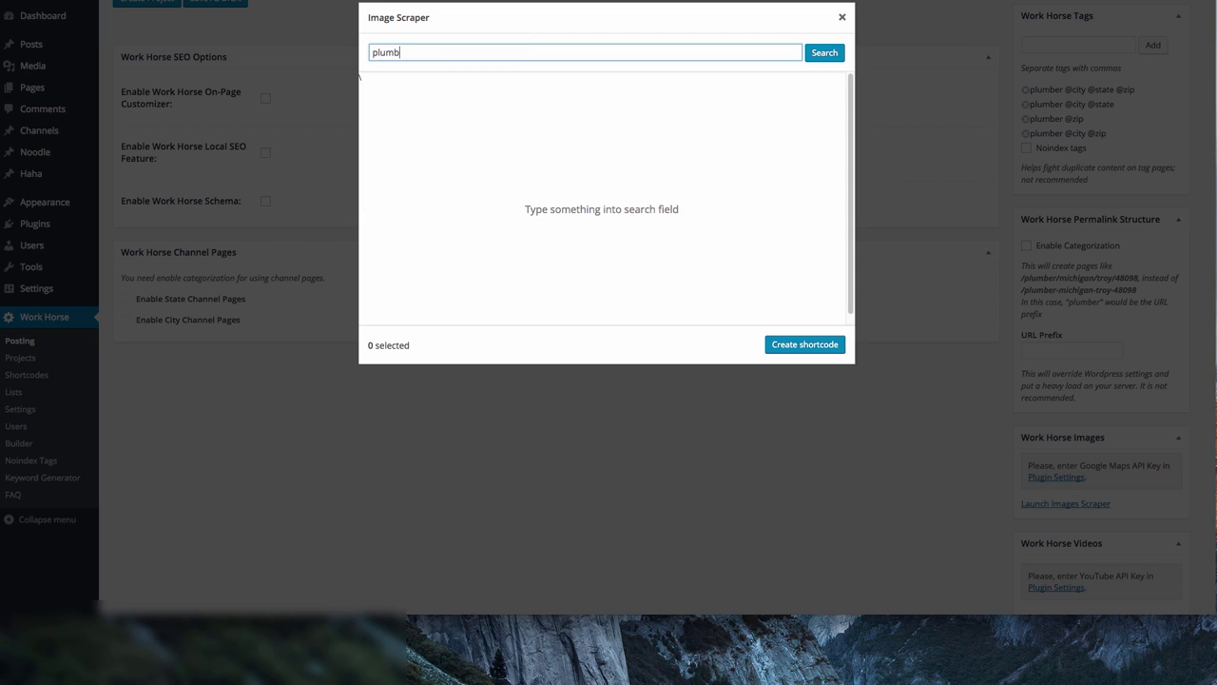
{"action": "left_click", "coordinate": [833, 49]}
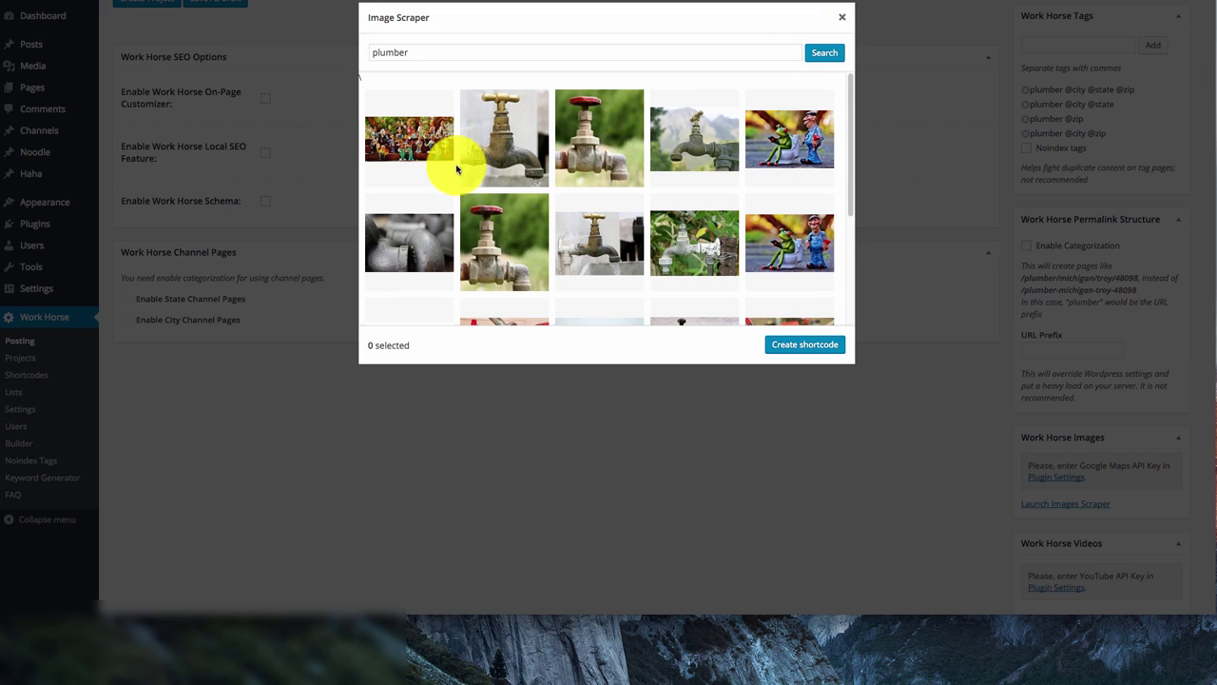
{"action": "left_click", "coordinate": [514, 154]}
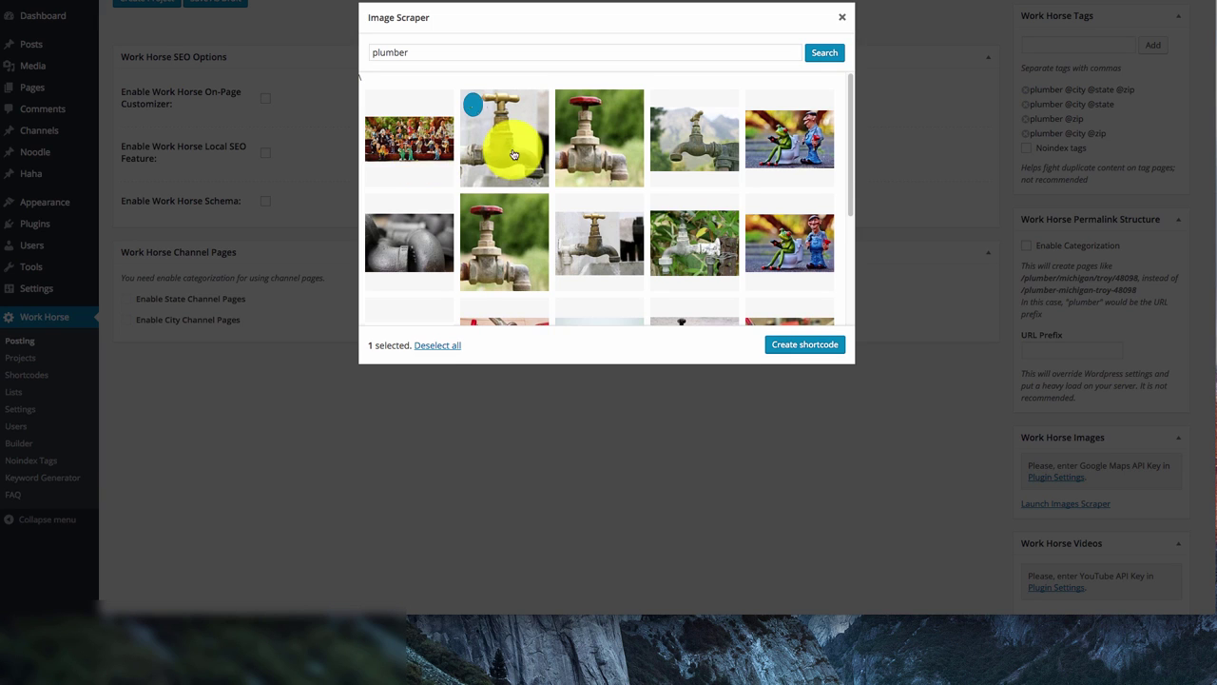
{"action": "left_click", "coordinate": [603, 127]}
{"action": "left_click", "coordinate": [695, 138]}
{"action": "left_click", "coordinate": [405, 235]}
{"action": "left_click", "coordinate": [487, 230]}
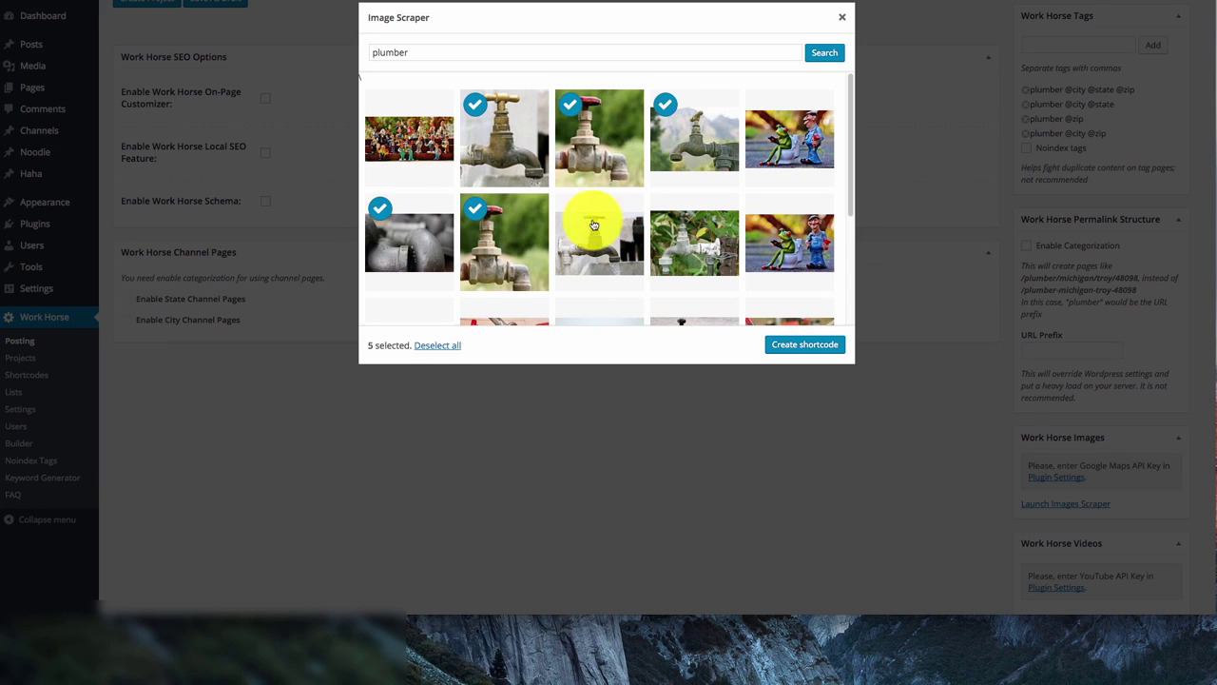
{"action": "left_click", "coordinate": [593, 223]}
{"action": "scroll", "coordinate": [646, 269], "scroll_direction": "down", "scroll_amount": 1}
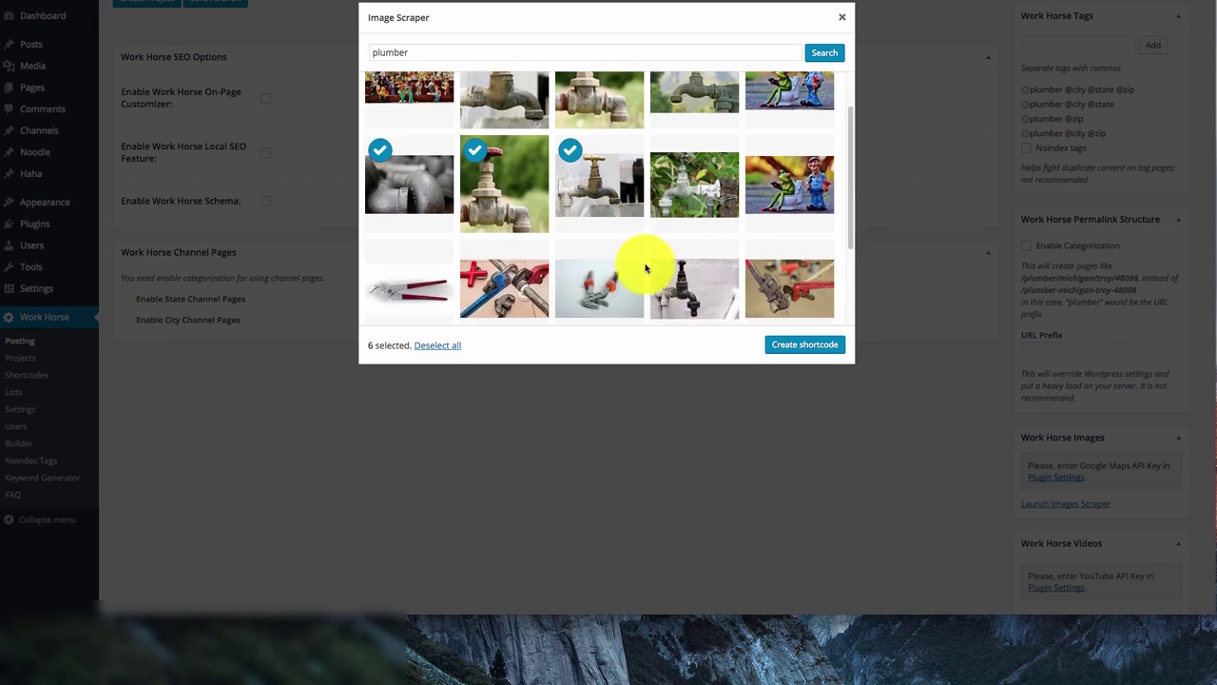
{"action": "scroll", "coordinate": [684, 247], "scroll_direction": "down", "scroll_amount": 1}
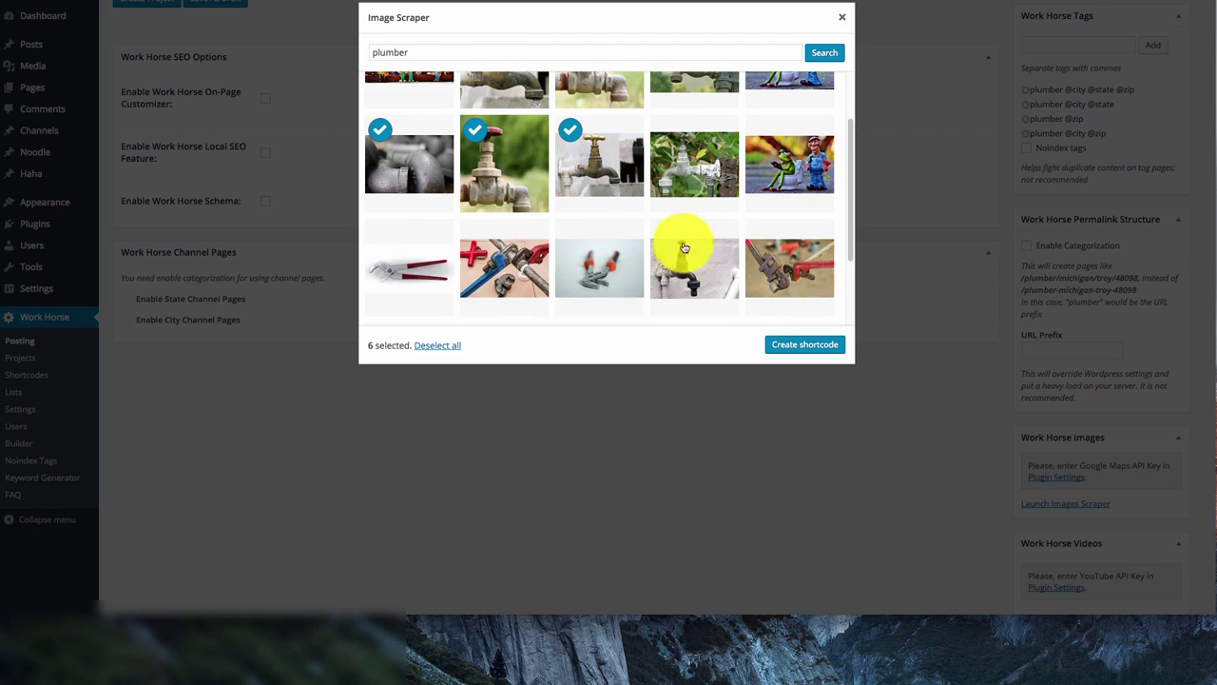
{"action": "scroll", "coordinate": [684, 248], "scroll_direction": "up", "scroll_amount": 2}
Create an image shortcode named 'plumber' from the six selected images
{"action": "left_click", "coordinate": [795, 351]}
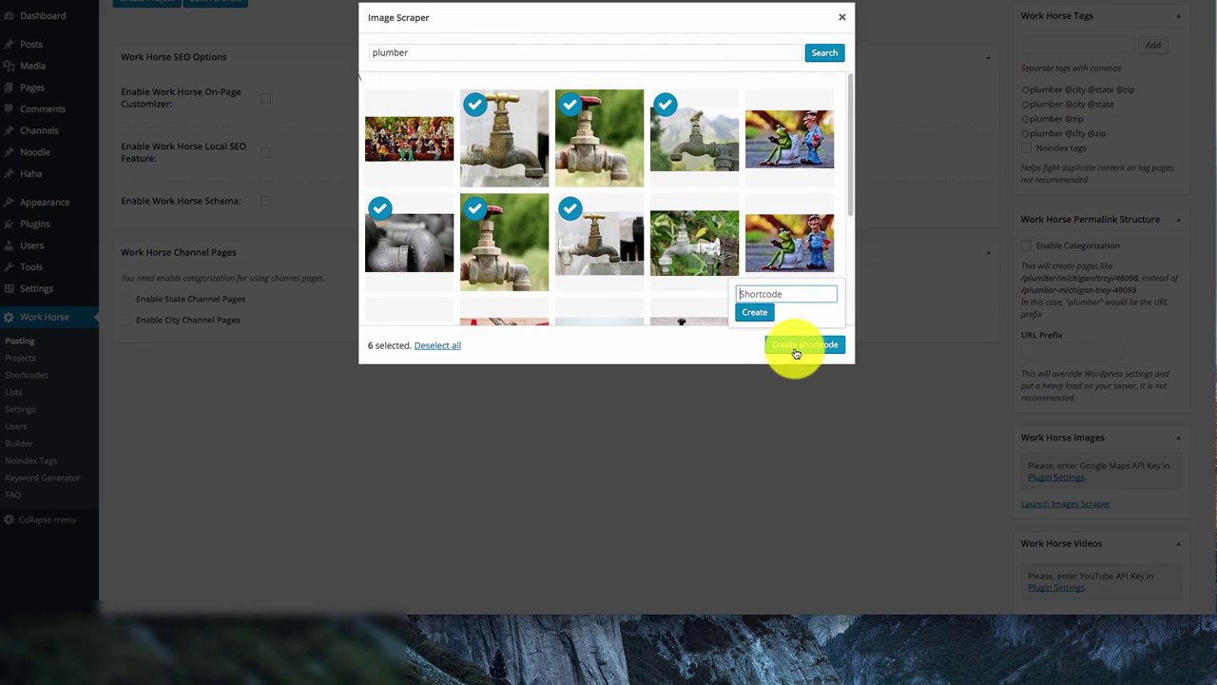
{"action": "type", "text": "plumber"}
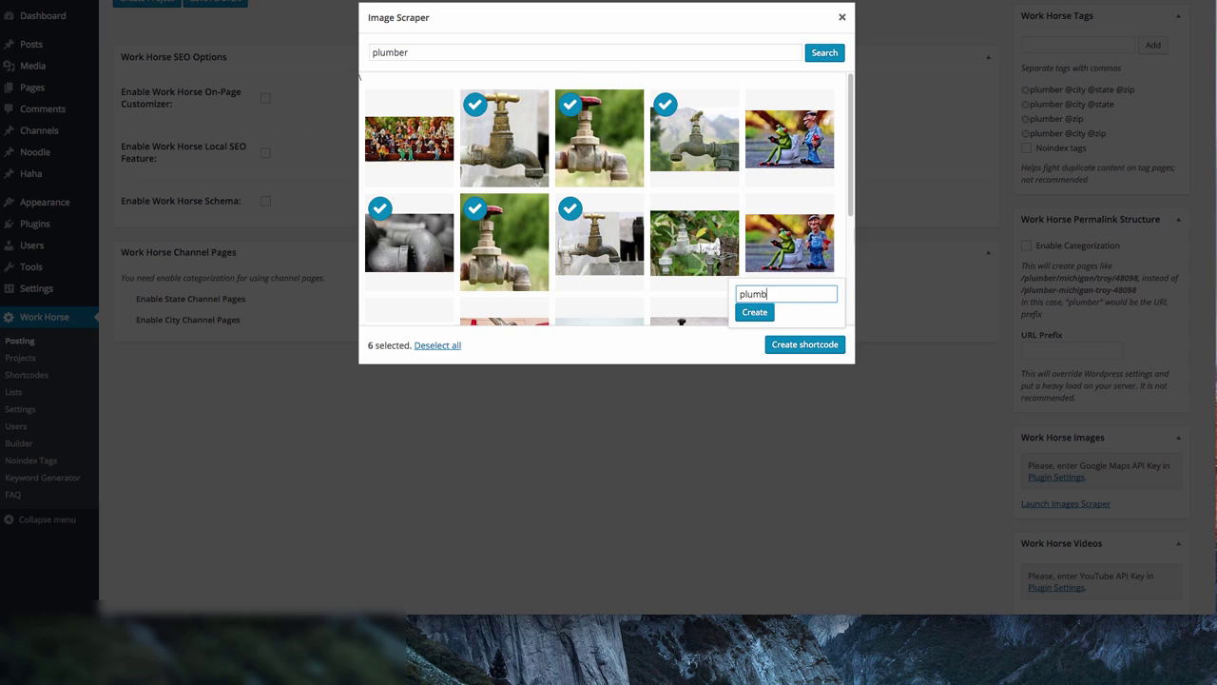
{"action": "left_click", "coordinate": [758, 312]}
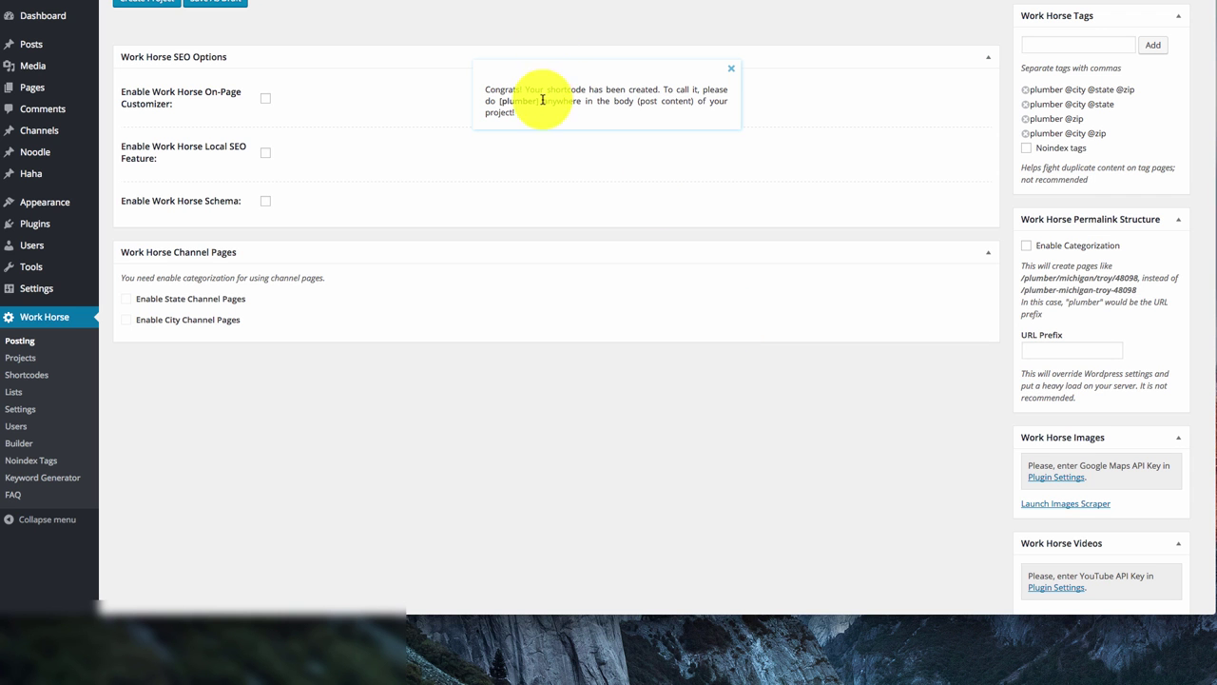
Delete the Article Source line at the end of the article body
{"action": "scroll", "coordinate": [389, 296], "scroll_direction": "up", "scroll_amount": 1}
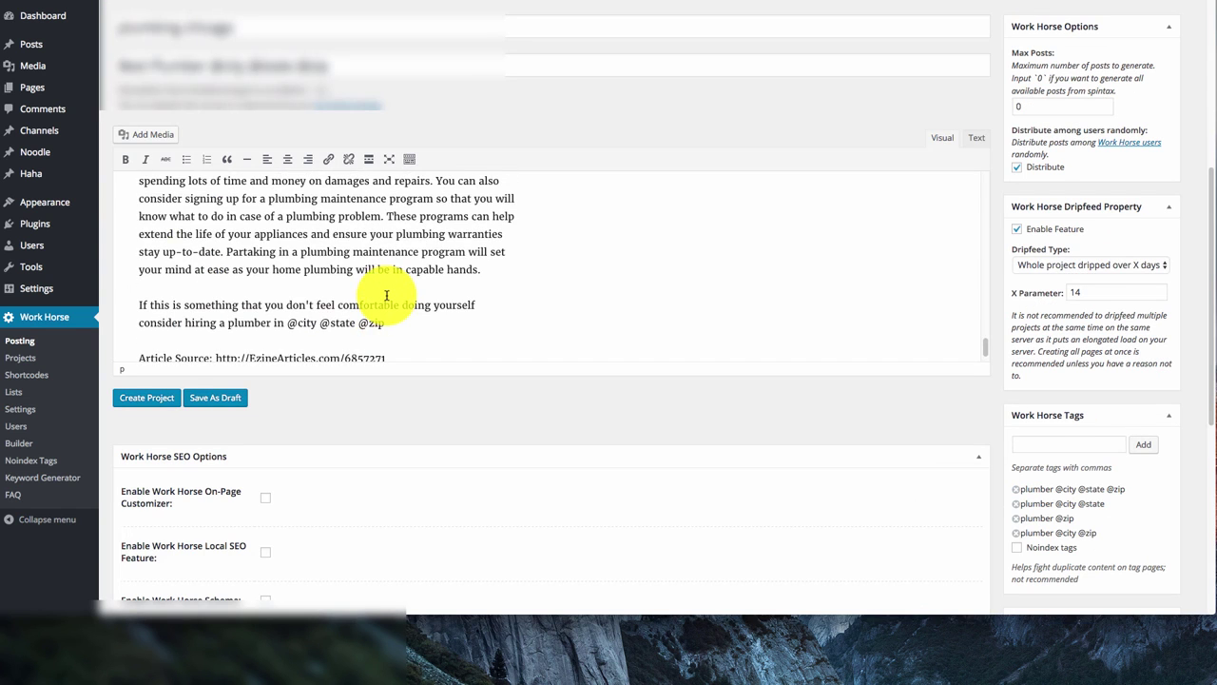
{"action": "scroll", "coordinate": [389, 296], "scroll_direction": "down", "scroll_amount": 1}
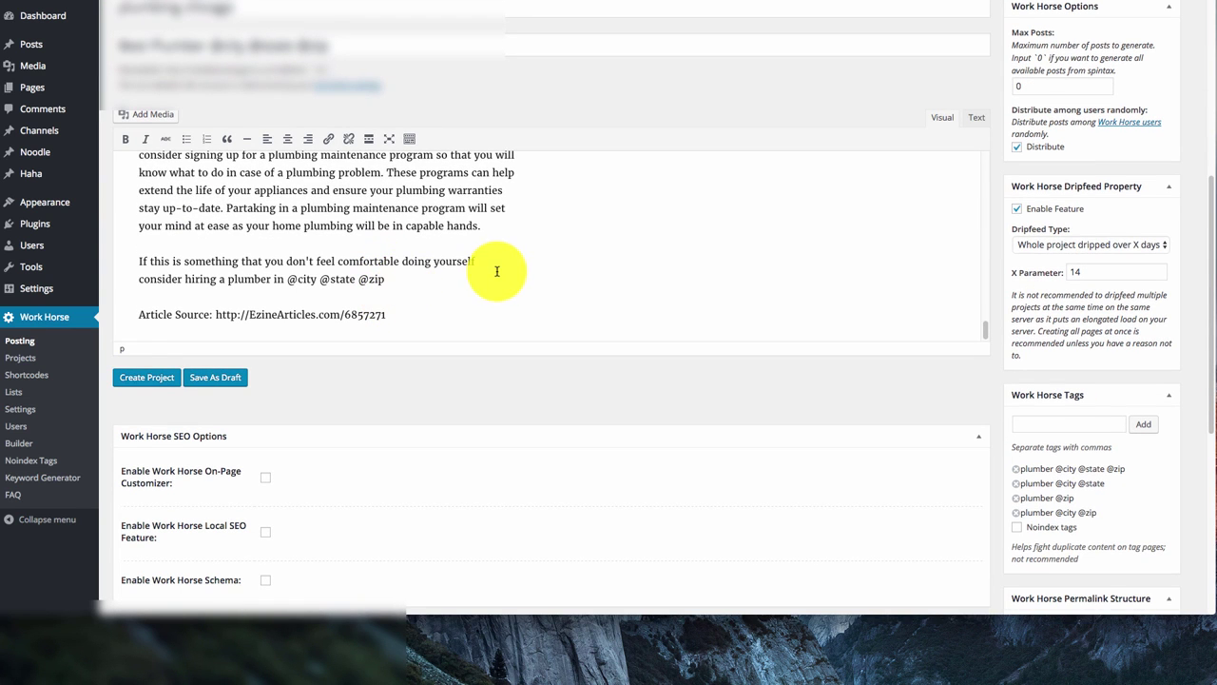
{"action": "key", "text": "super+BackSpace"}
{"action": "key", "text": "Return"}
{"action": "type", "text": "[plumber]"}
{"action": "left_click", "coordinate": [210, 300]}
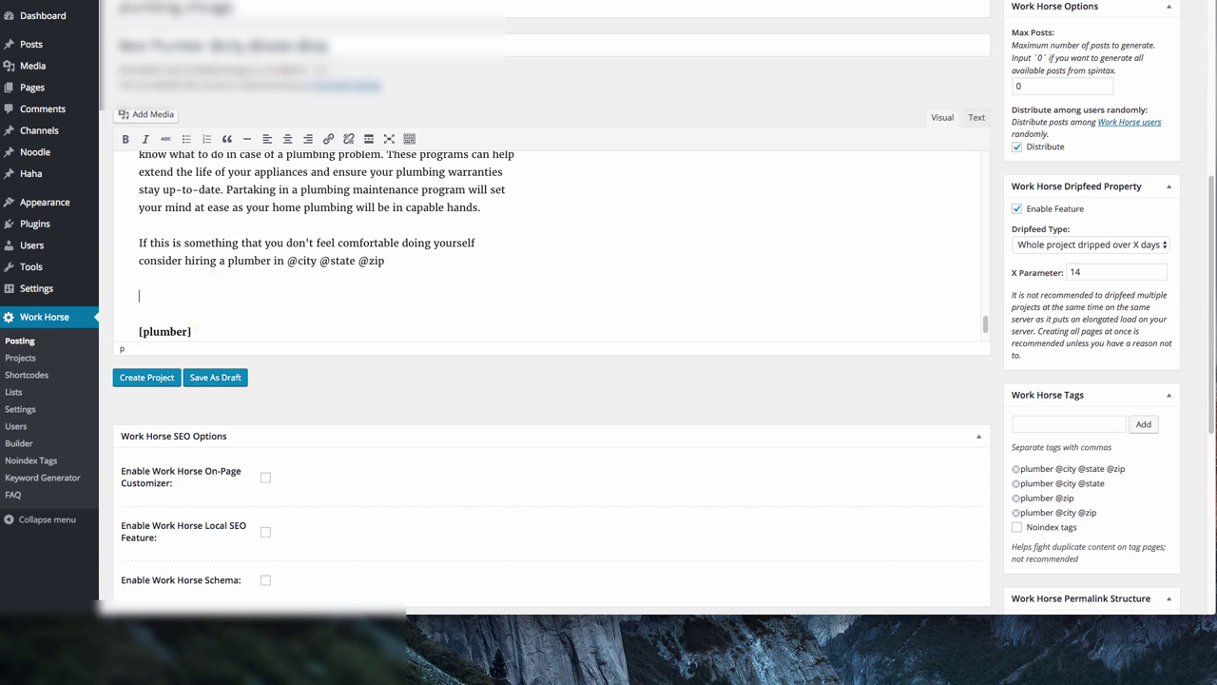
{"action": "key", "text": "BackSpace"}
Insert the [plumber] shortcode on a new first line of the article
{"action": "scroll", "coordinate": [421, 238], "scroll_direction": "up", "scroll_amount": 10}
{"action": "left_click", "coordinate": [139, 178]}
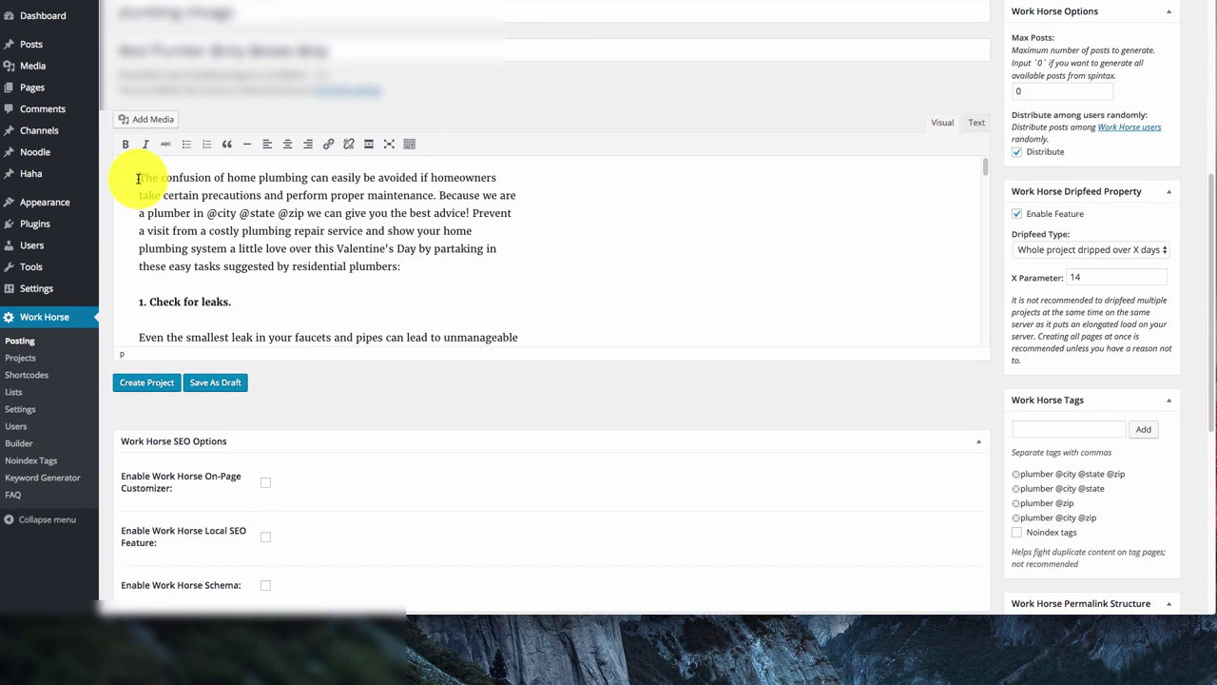
{"action": "key", "text": "Return"}
{"action": "type", "text": "[plumber]"}
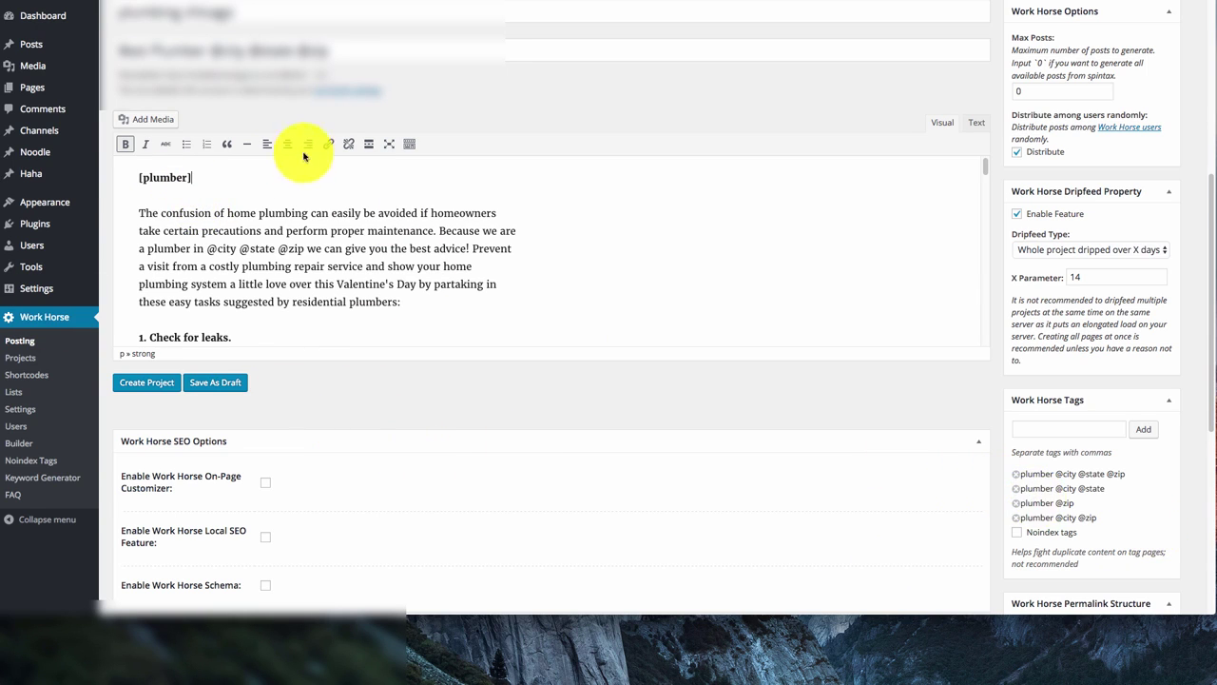
Select the post title to copy it
{"action": "left_click_drag", "start_coordinate": [367, 48], "coordinate": [95, 46]}
{"action": "scroll", "coordinate": [404, 468], "scroll_direction": "down", "scroll_amount": 2}
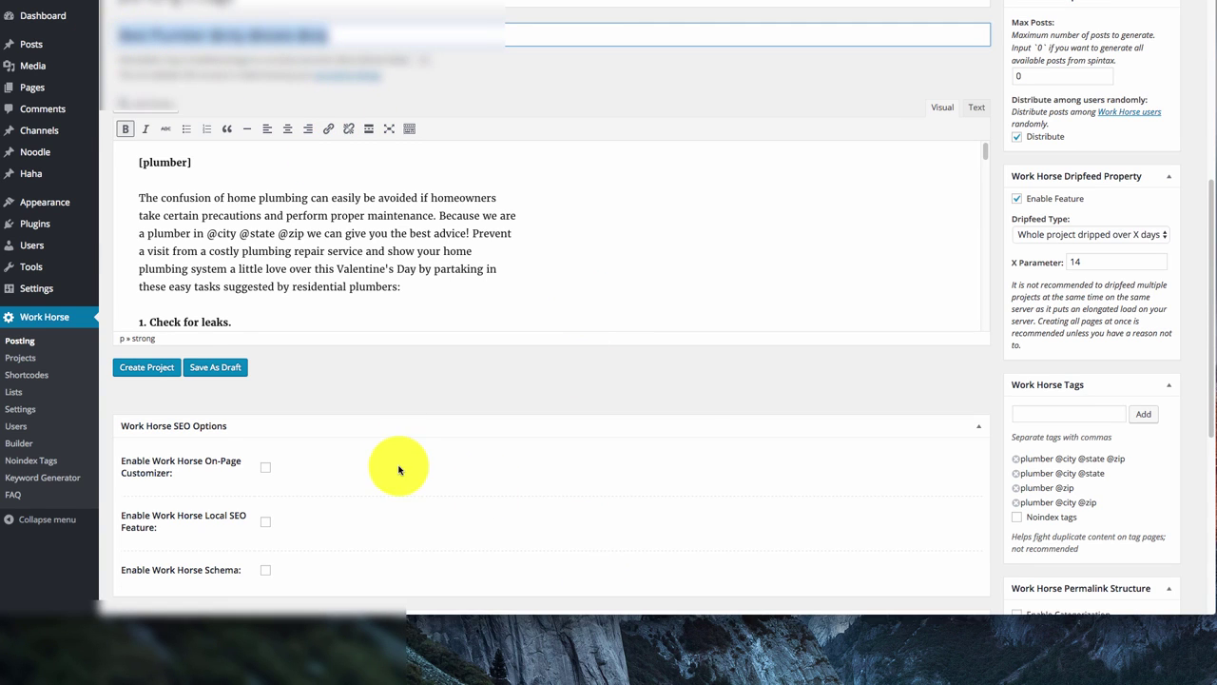
{"action": "scroll", "coordinate": [411, 469], "scroll_direction": "down", "scroll_amount": 6}
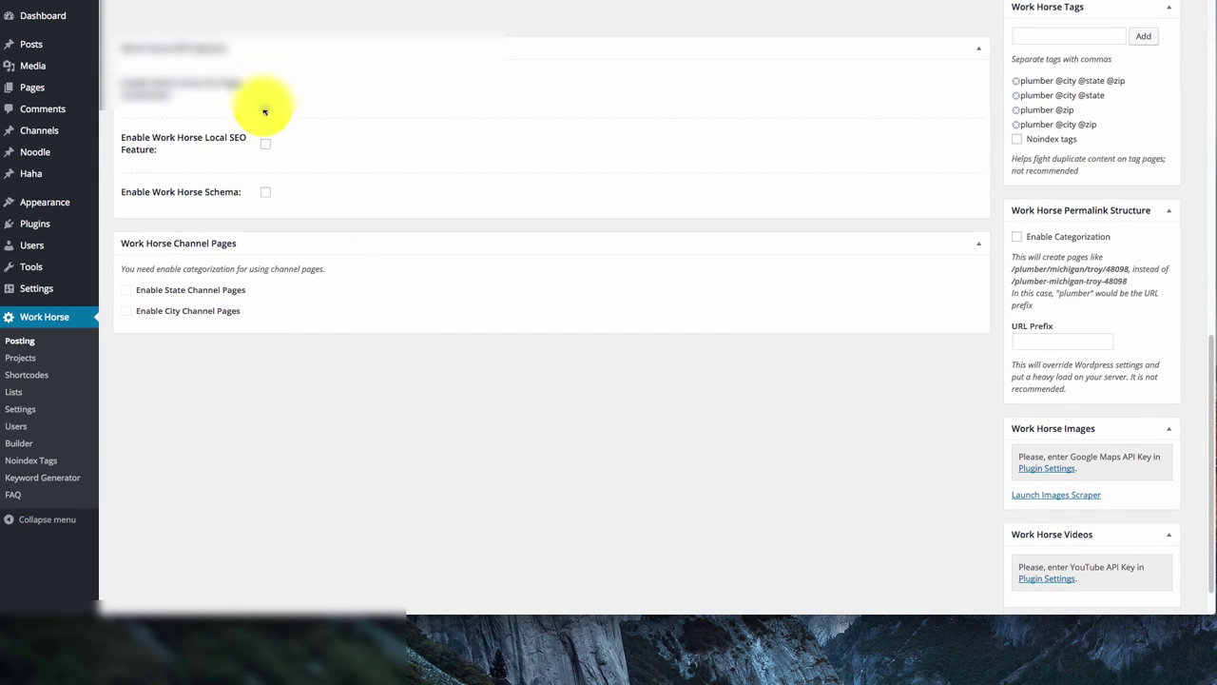
{"action": "scroll", "coordinate": [300, 246], "scroll_direction": "down", "scroll_amount": 1}
{"action": "scroll", "coordinate": [389, 326], "scroll_direction": "up", "scroll_amount": 4}
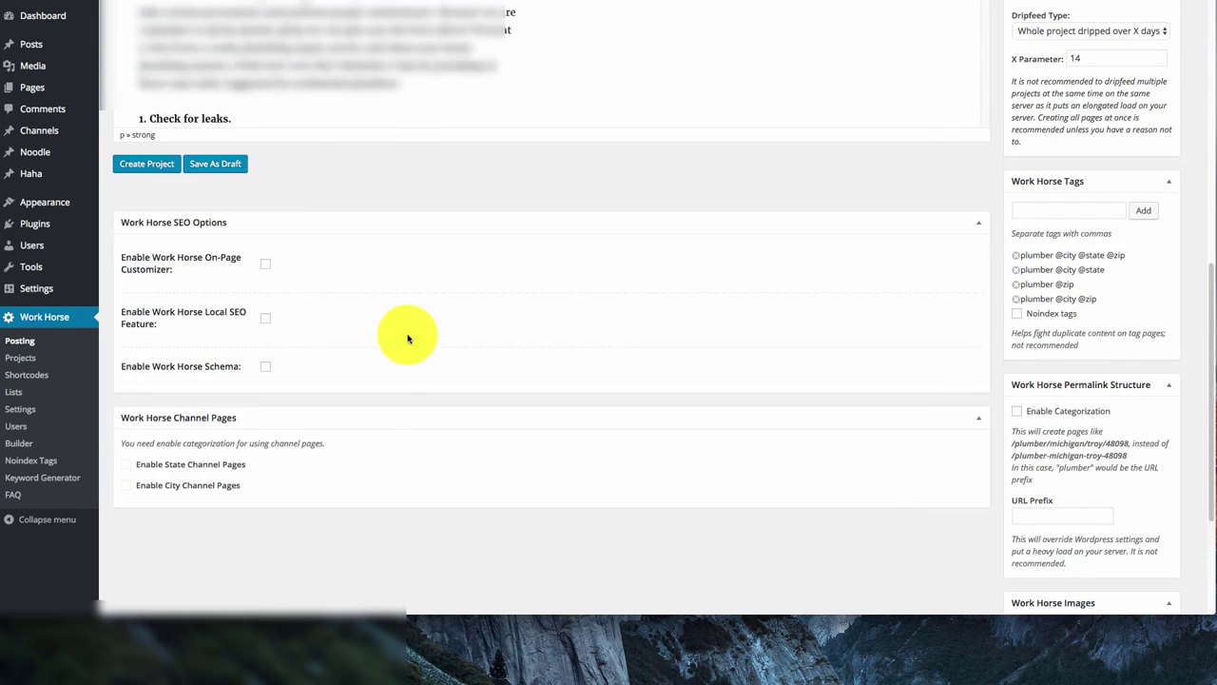
Enable the on-page SEO customizer and paste the post title as the SEO Title
{"action": "left_click", "coordinate": [265, 265]}
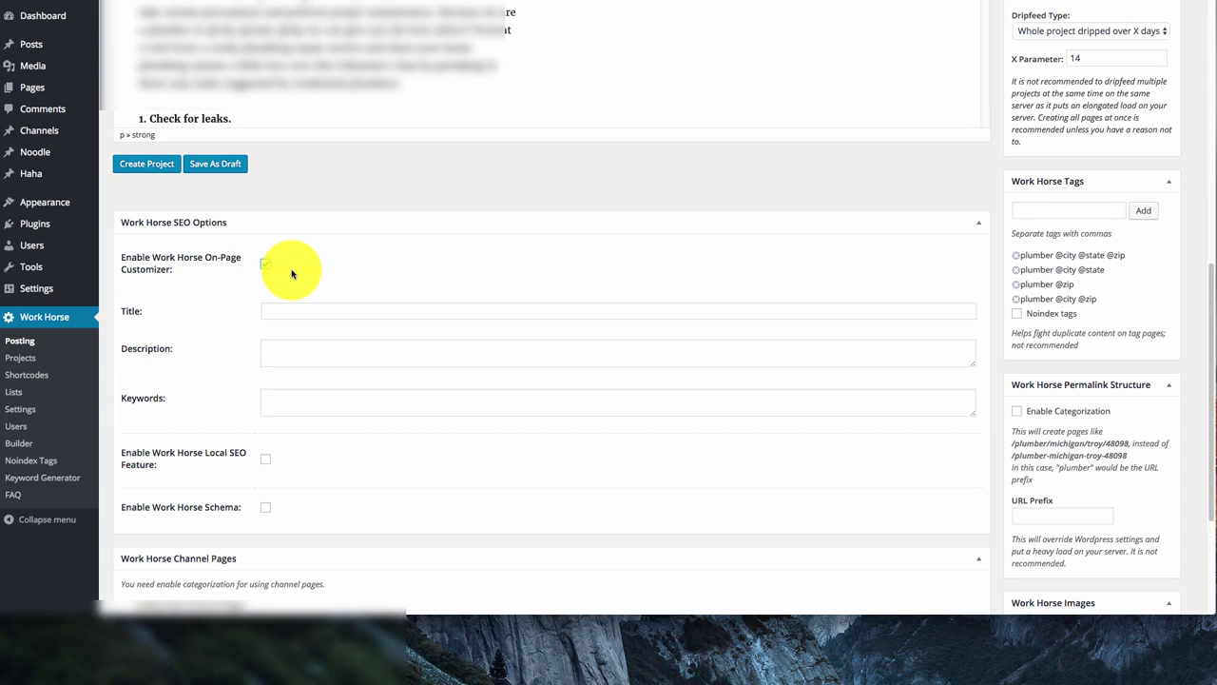
{"action": "left_click", "coordinate": [341, 307]}
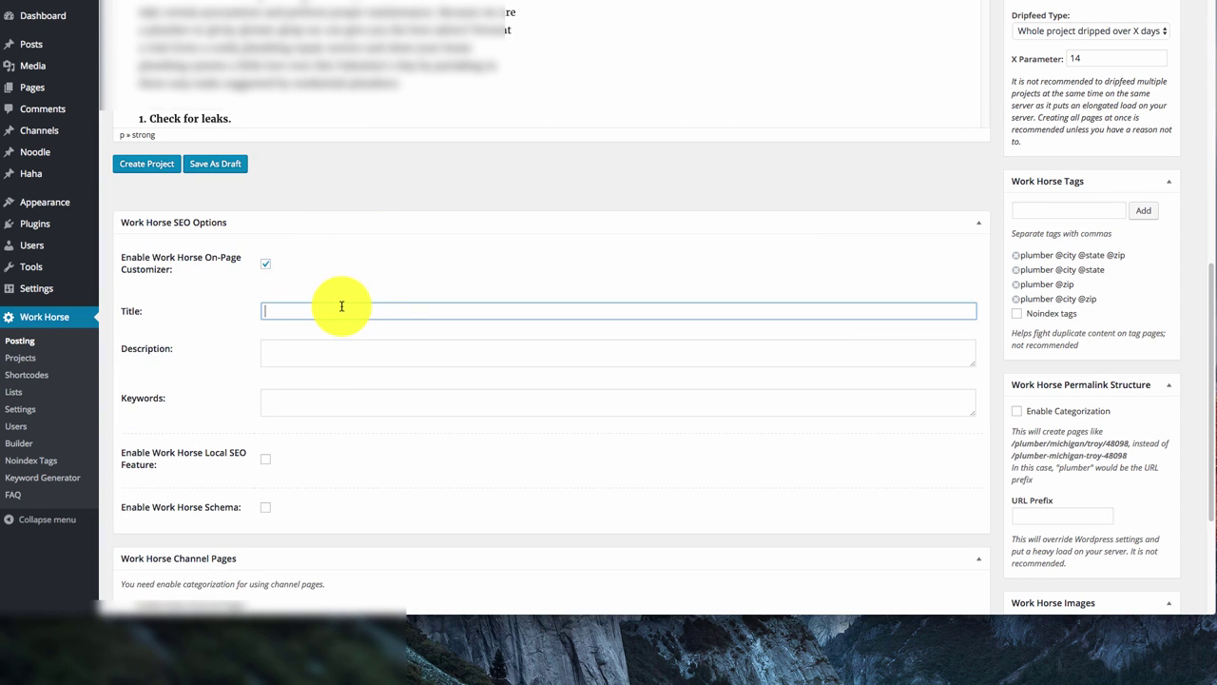
{"action": "type", "text": "Best Plumber @city @state @zip"}
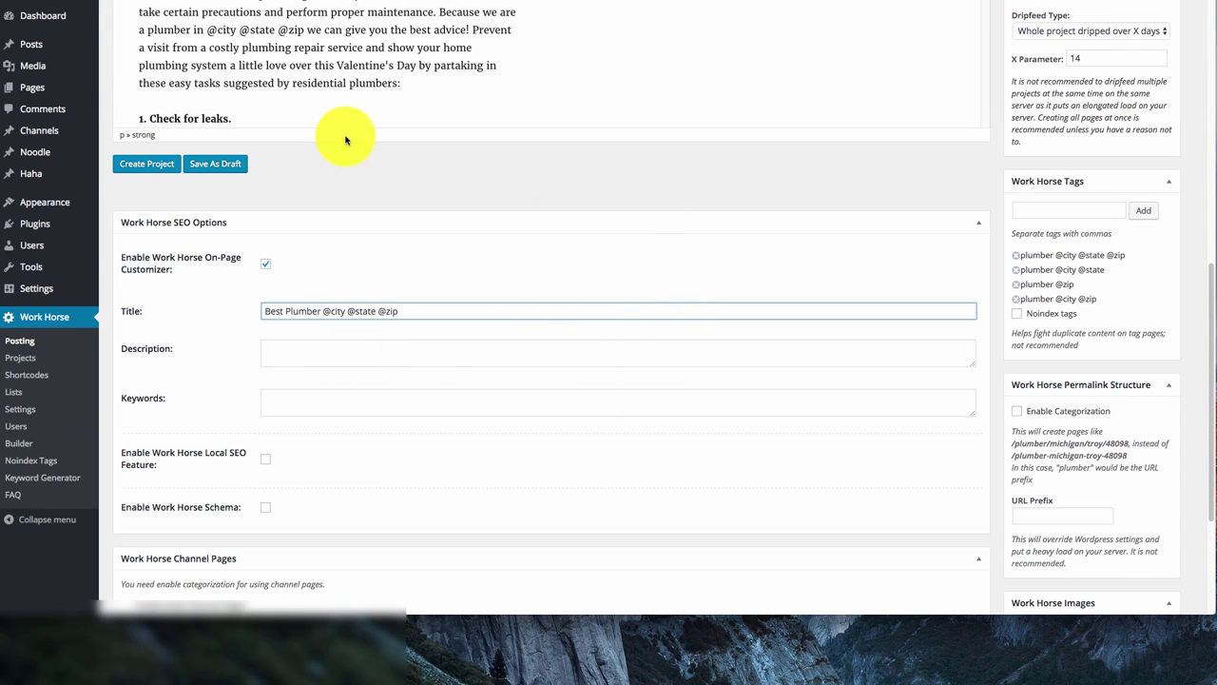
{"action": "left_click", "coordinate": [439, 12]}
{"action": "scroll", "coordinate": [441, 38], "scroll_direction": "up", "scroll_amount": 1}
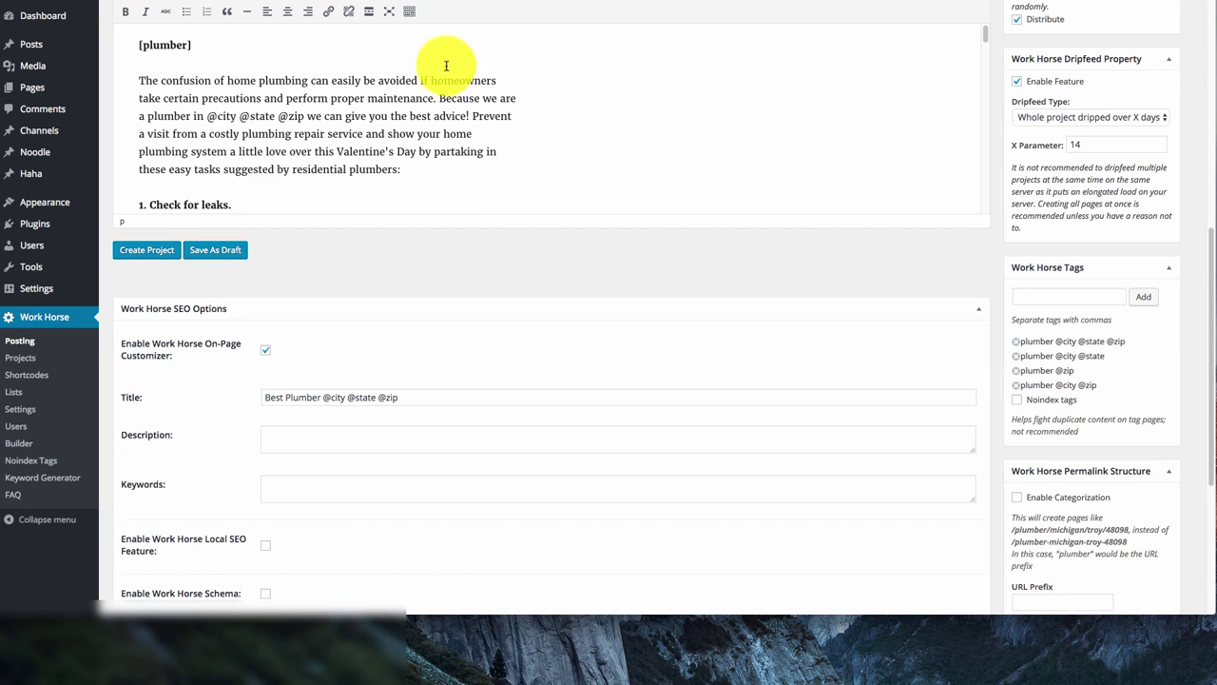
{"action": "scroll", "coordinate": [443, 117], "scroll_direction": "down", "scroll_amount": 3}
{"action": "scroll", "coordinate": [434, 120], "scroll_direction": "down", "scroll_amount": 2}
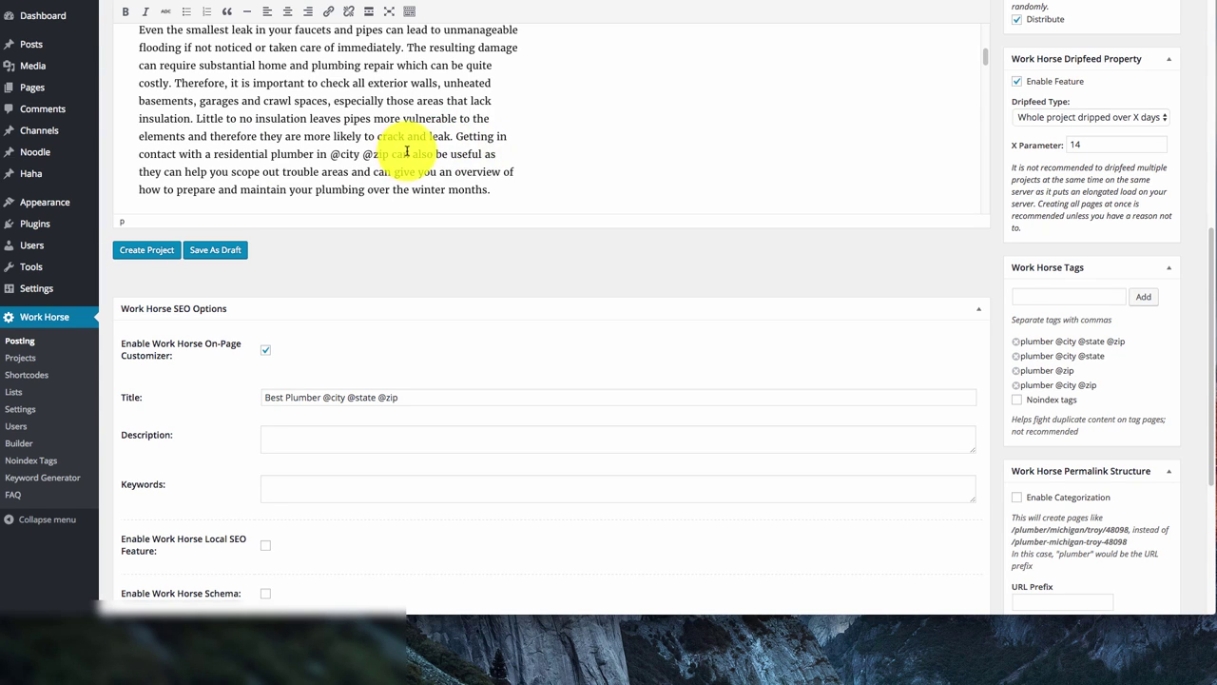
{"action": "scroll", "coordinate": [409, 162], "scroll_direction": "down", "scroll_amount": 2}
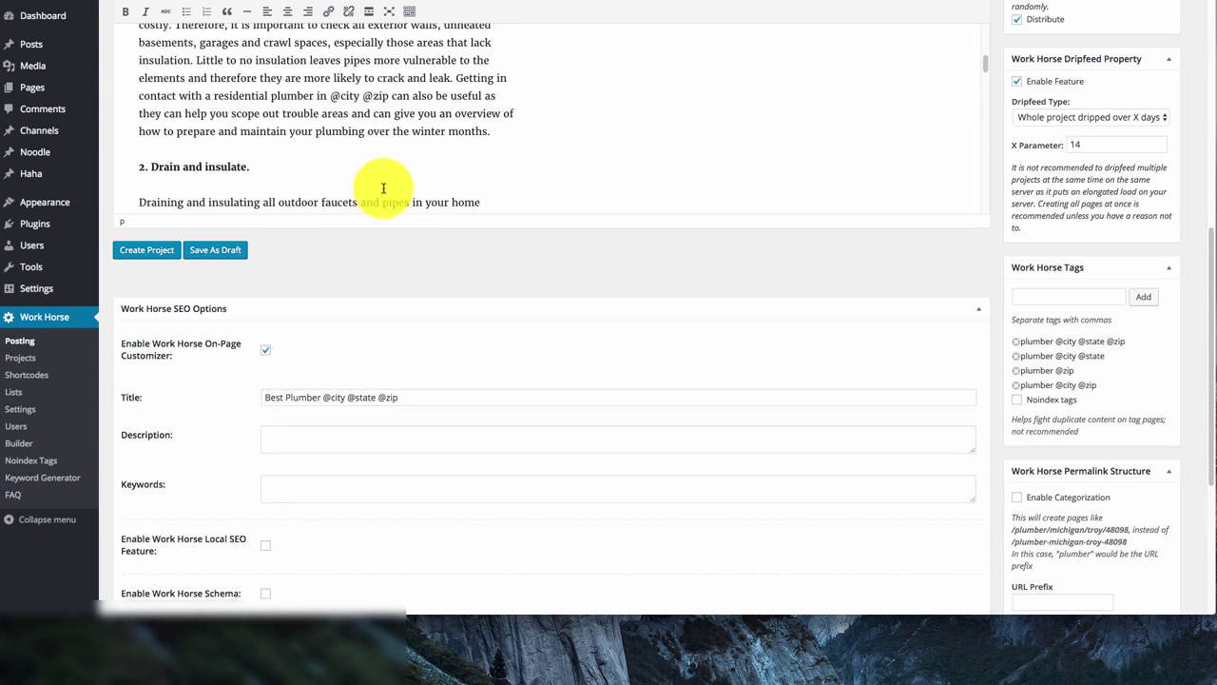
{"action": "scroll", "coordinate": [408, 157], "scroll_direction": "up", "scroll_amount": 1}
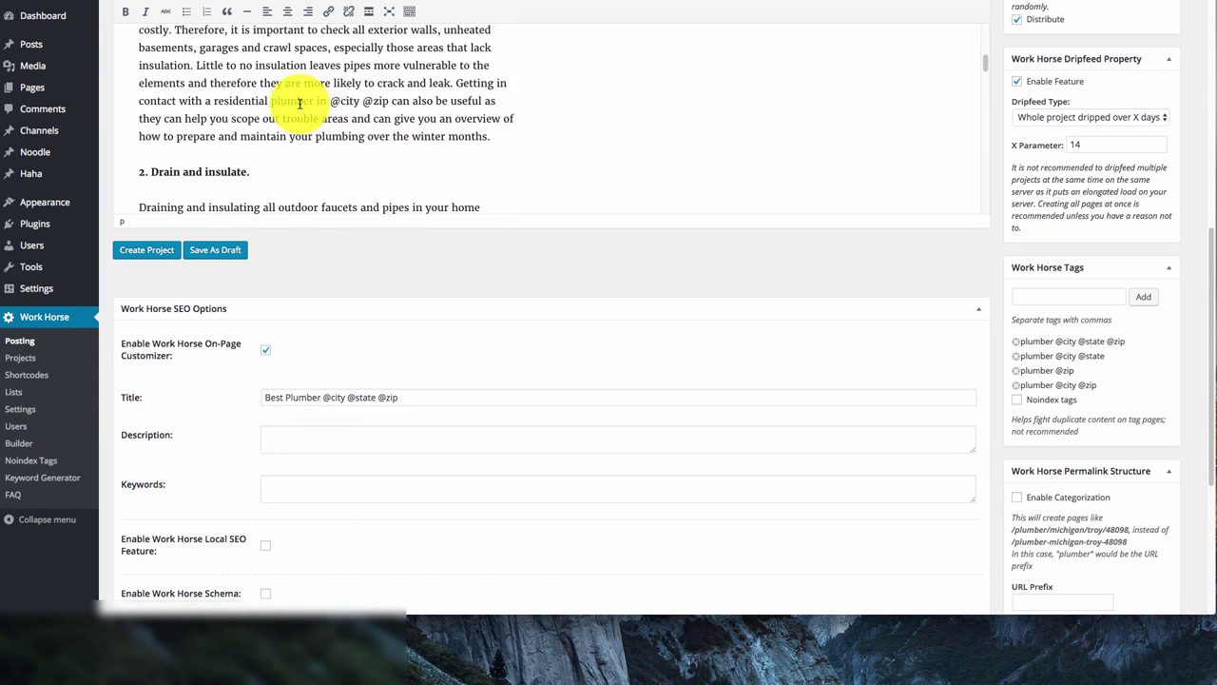
{"action": "left_click_drag", "start_coordinate": [271, 101], "coordinate": [392, 101]}
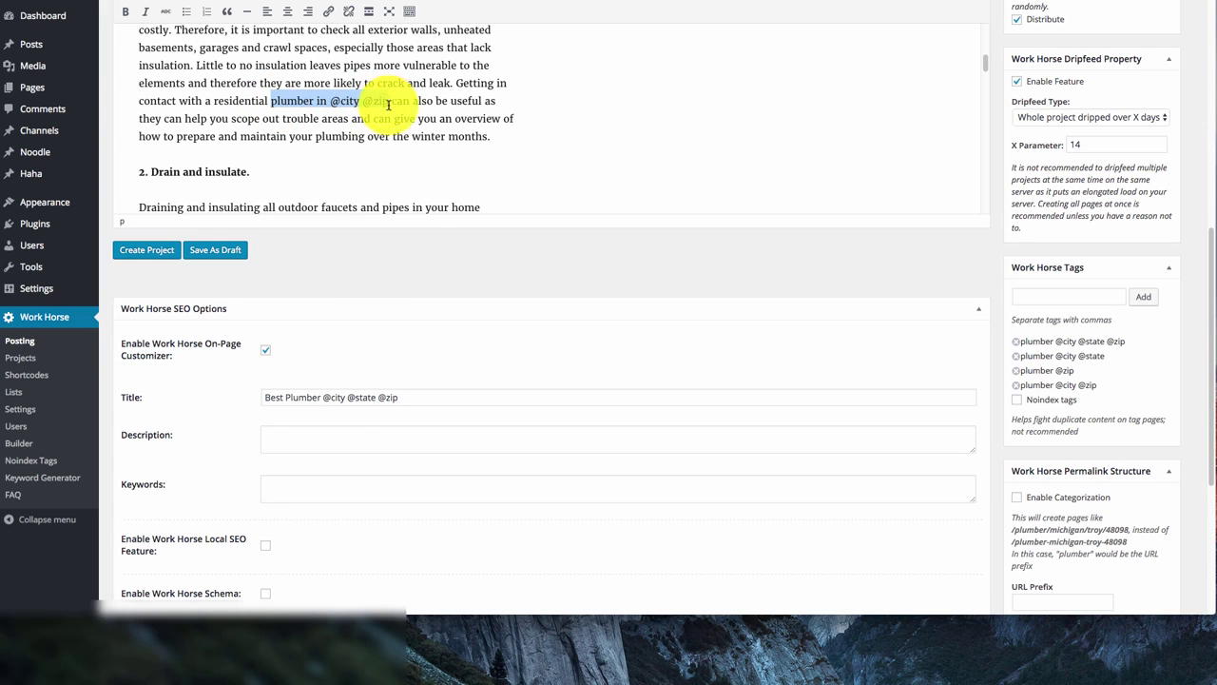
{"action": "left_click", "coordinate": [327, 432]}
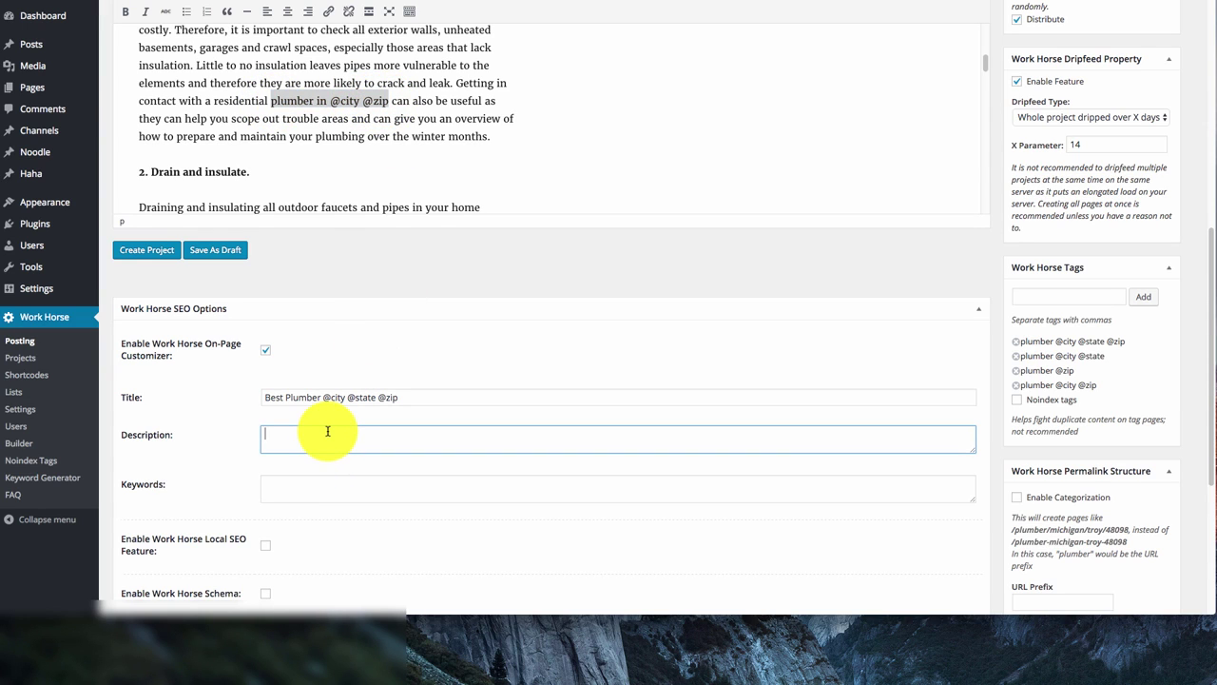
{"action": "type", "text": "Looking for a pl"}
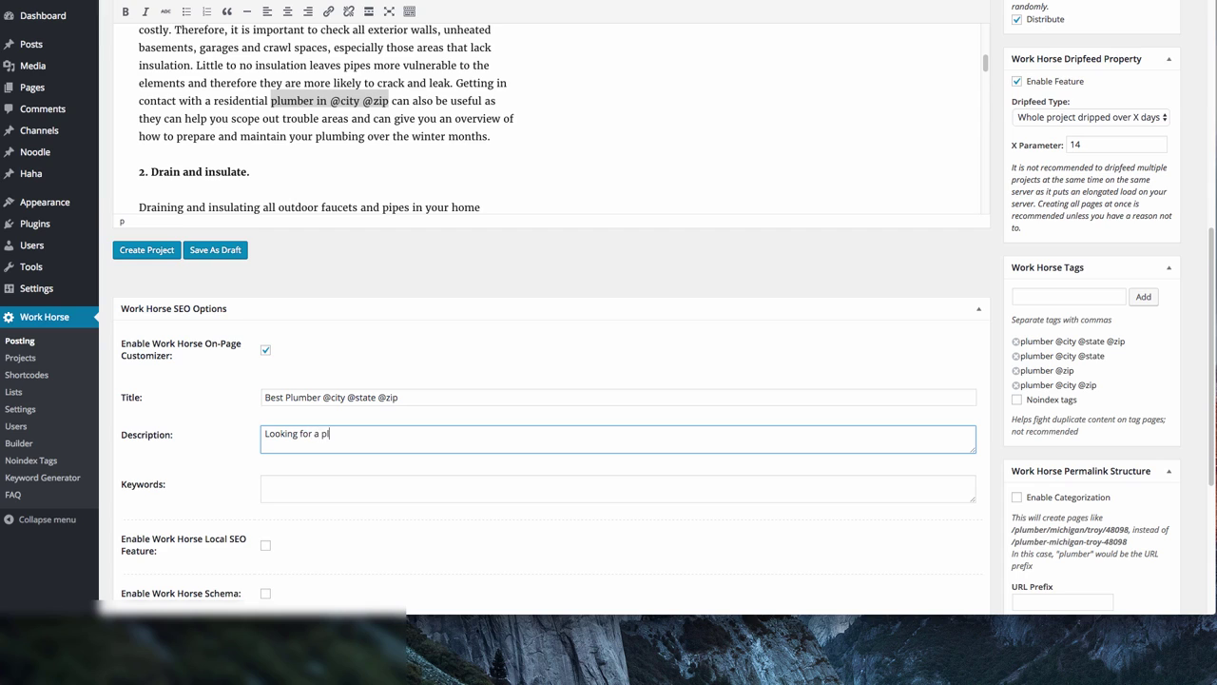
{"action": "type", "text": "umb"}
{"action": "type", "text": "further, we c"}
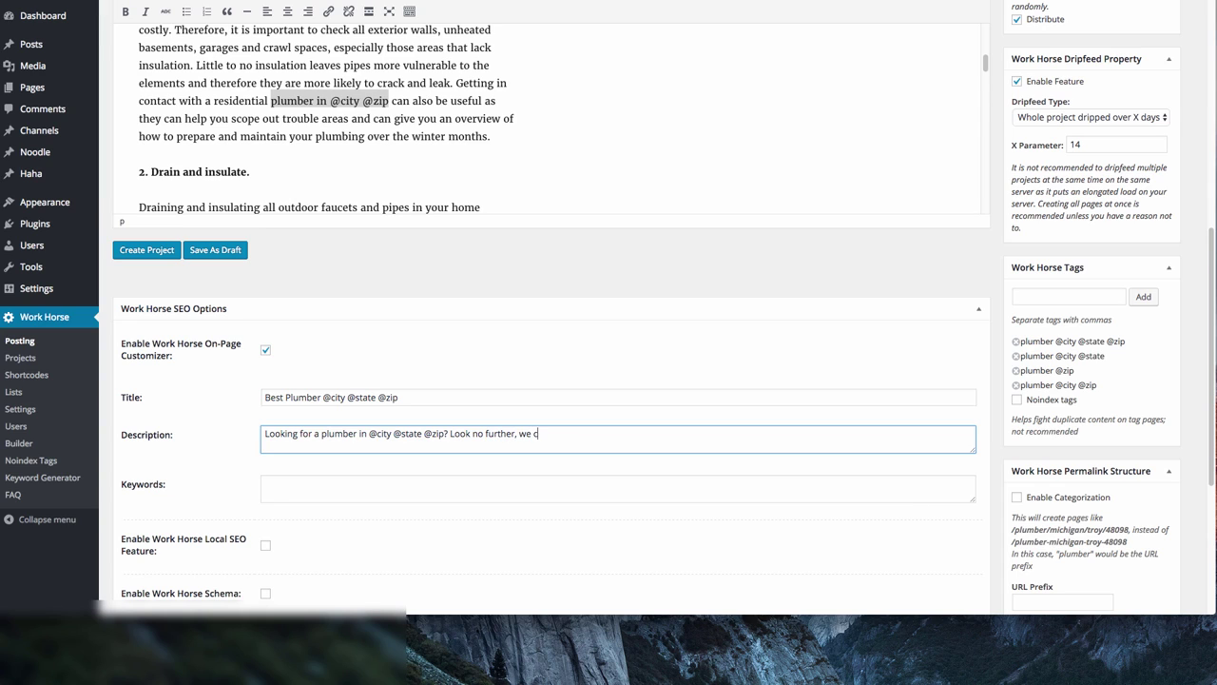
{"action": "type", "text": "an help with your plumbing needs!"}
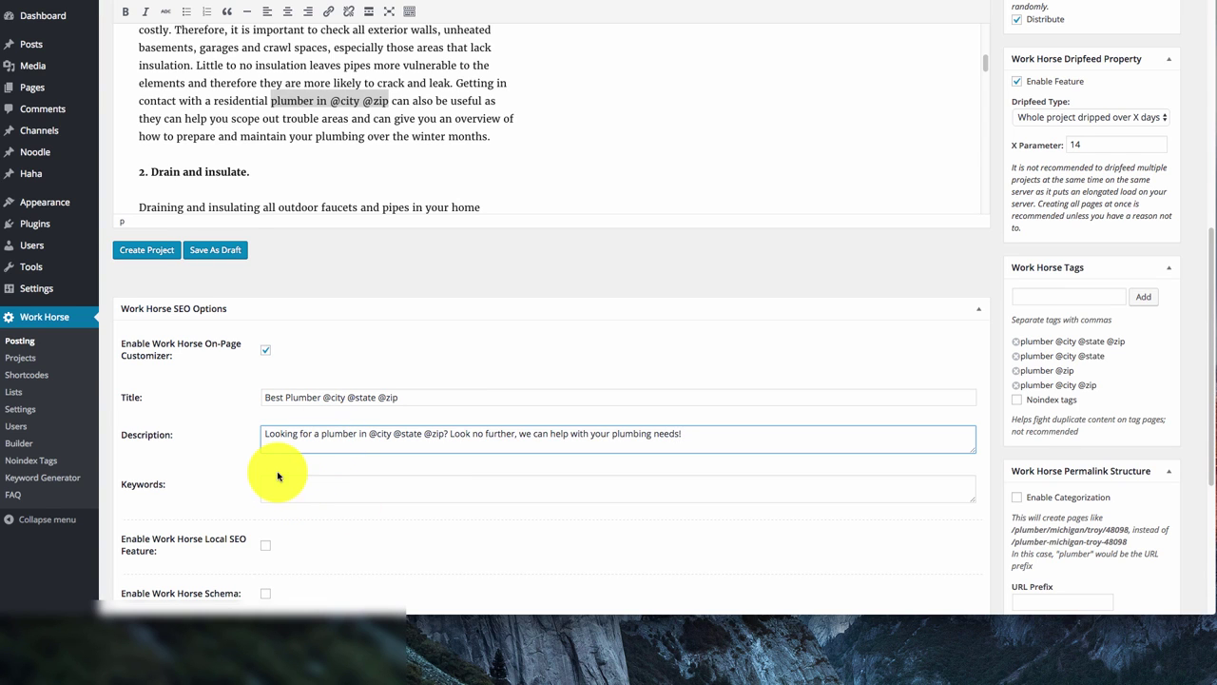
{"action": "scroll", "coordinate": [291, 493], "scroll_direction": "down", "scroll_amount": 1}
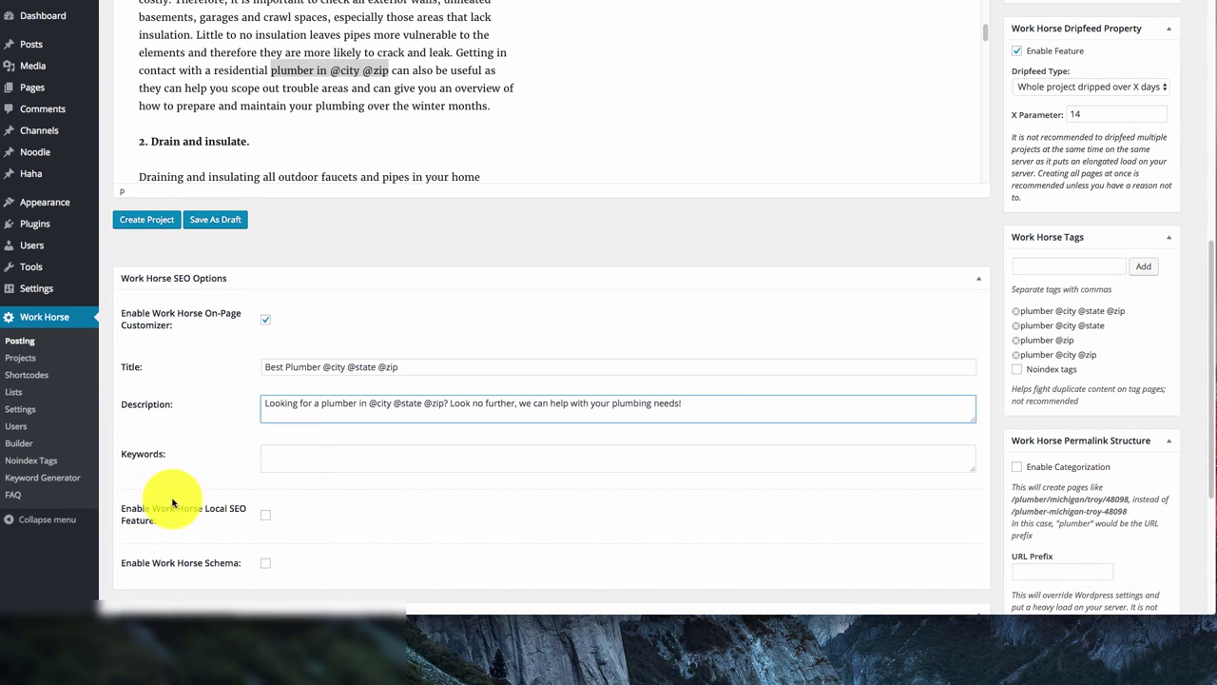
{"action": "left_click", "coordinate": [263, 522]}
Choose United States as the Local SEO country
{"action": "scroll", "coordinate": [380, 530], "scroll_direction": "down", "scroll_amount": 1}
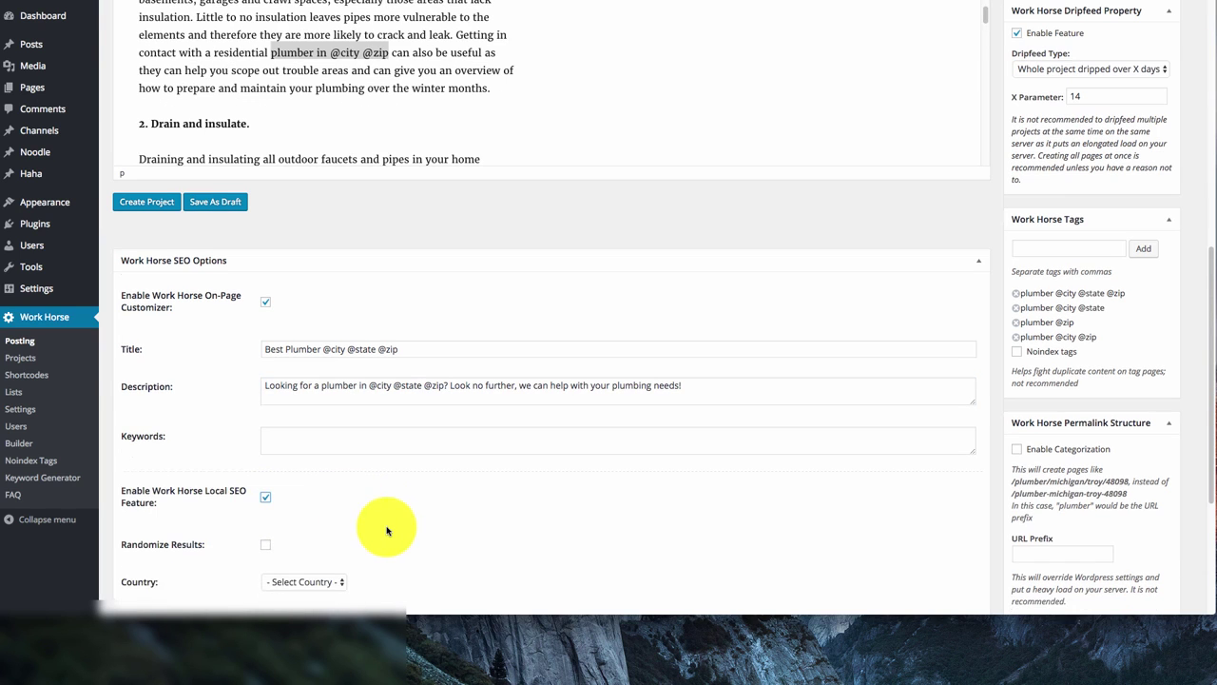
{"action": "scroll", "coordinate": [389, 526], "scroll_direction": "down", "scroll_amount": 4}
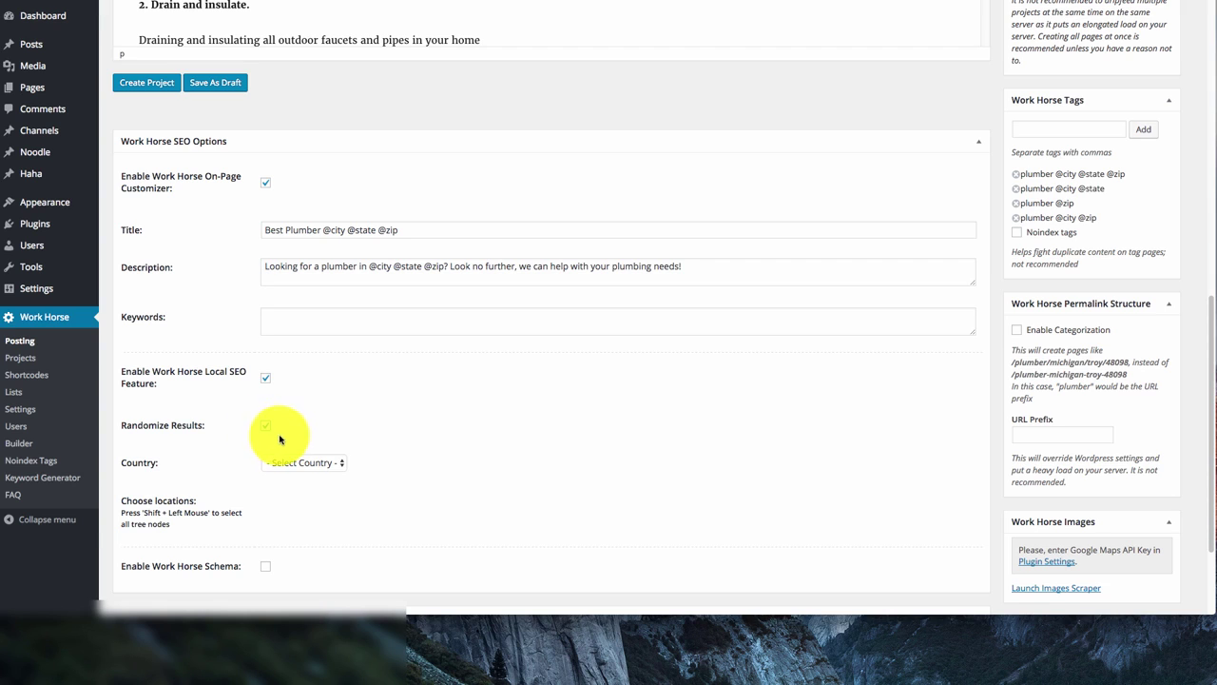
{"action": "left_click", "coordinate": [304, 463]}
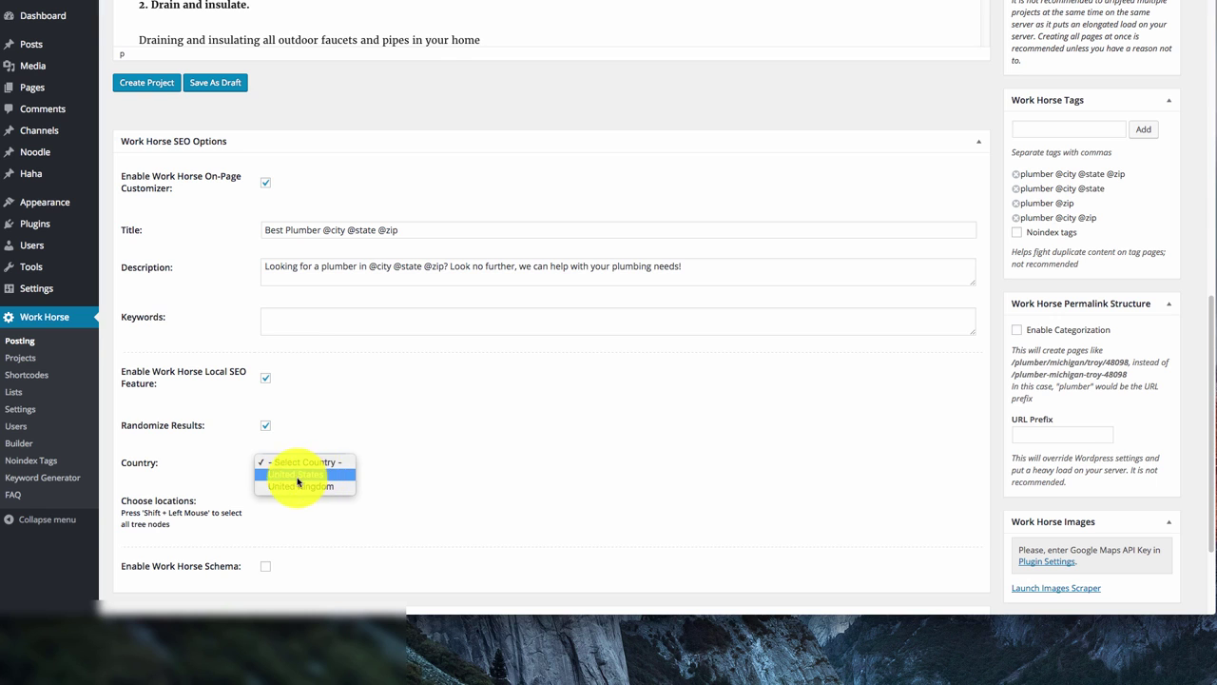
{"action": "left_click", "coordinate": [558, 472]}
Tick Illinois as the target location, expanding its city list to check it
{"action": "scroll", "coordinate": [436, 504], "scroll_direction": "down", "scroll_amount": 3}
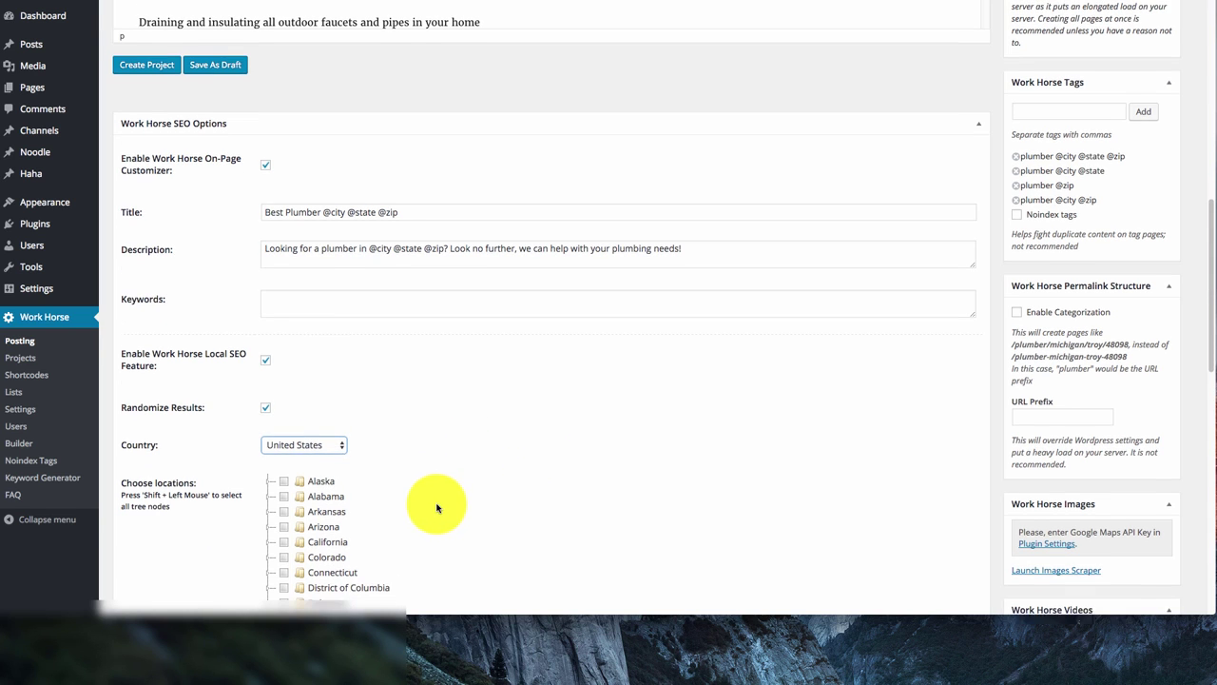
{"action": "scroll", "coordinate": [436, 507], "scroll_direction": "down", "scroll_amount": 4}
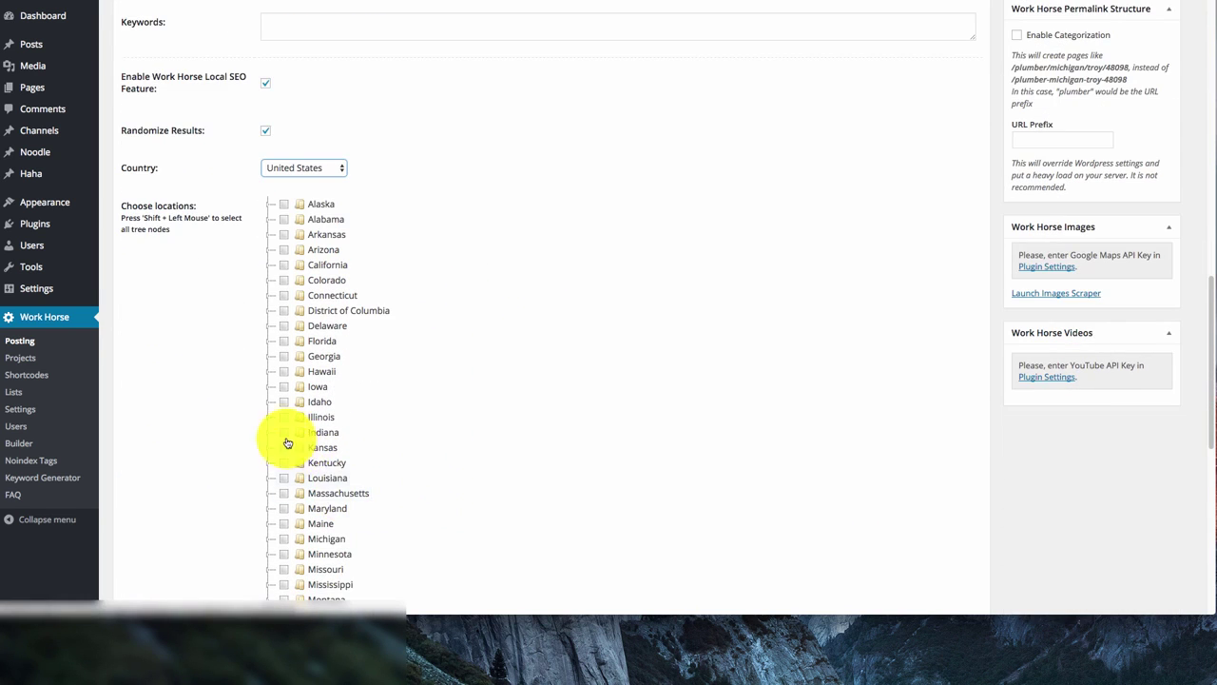
{"action": "left_click", "coordinate": [283, 420]}
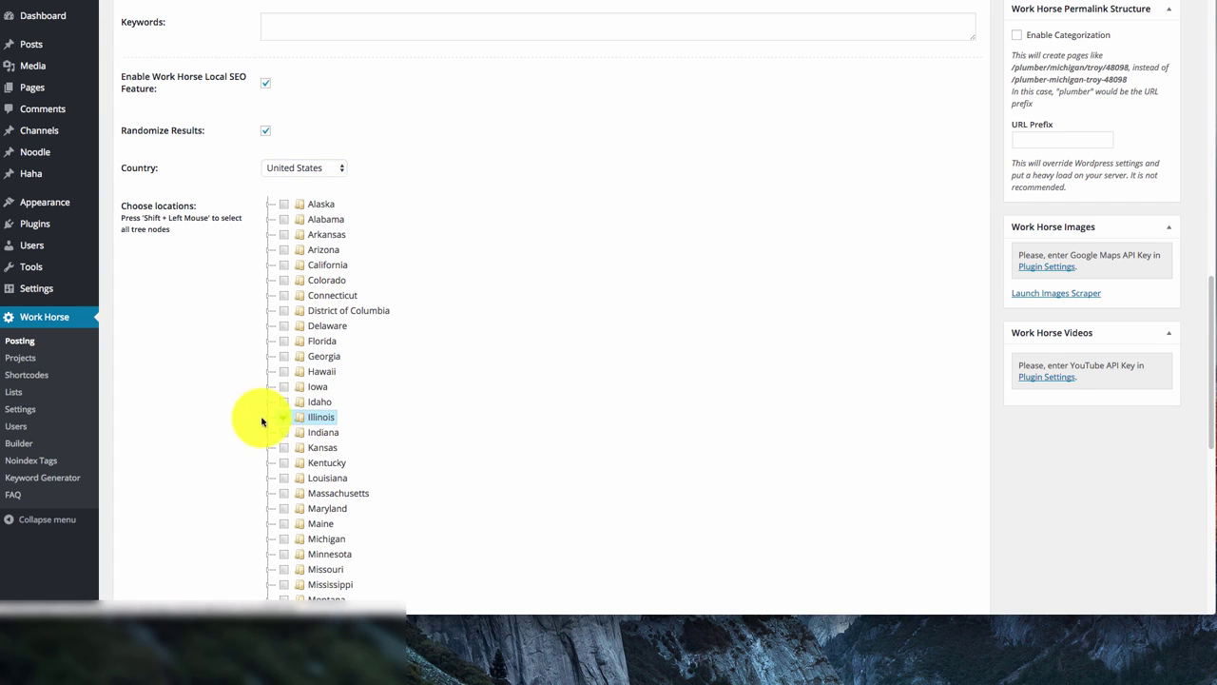
{"action": "left_click", "coordinate": [268, 421]}
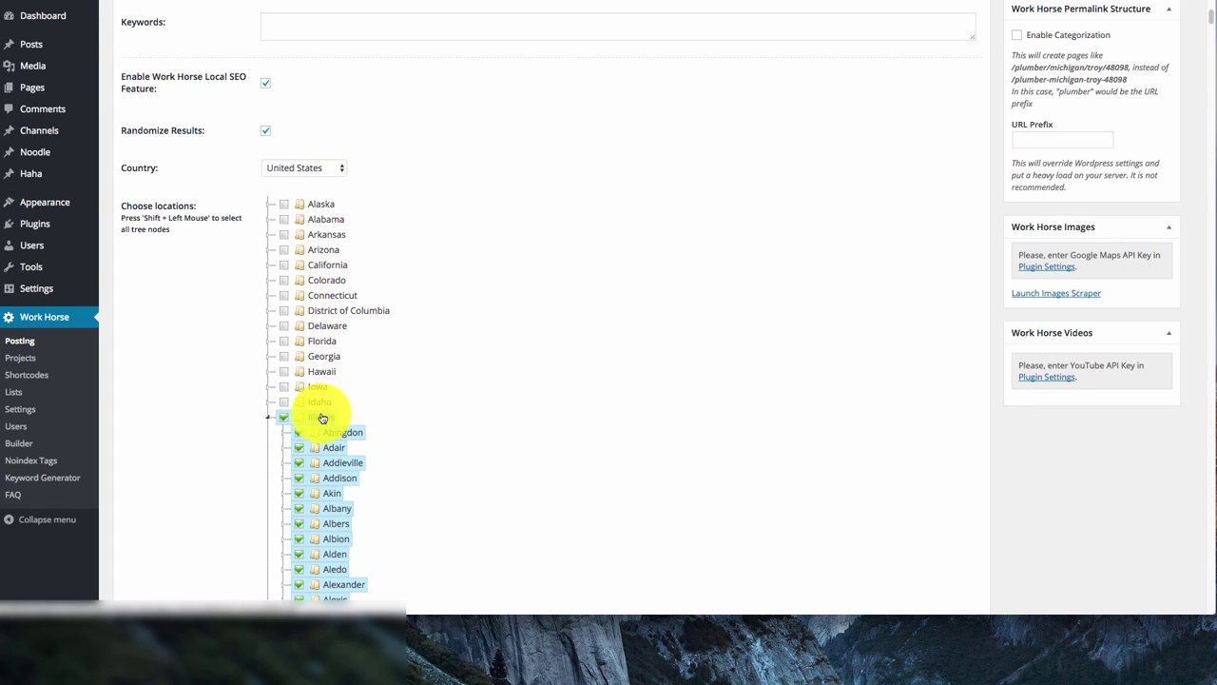
{"action": "scroll", "coordinate": [311, 422], "scroll_direction": "down", "scroll_amount": 3}
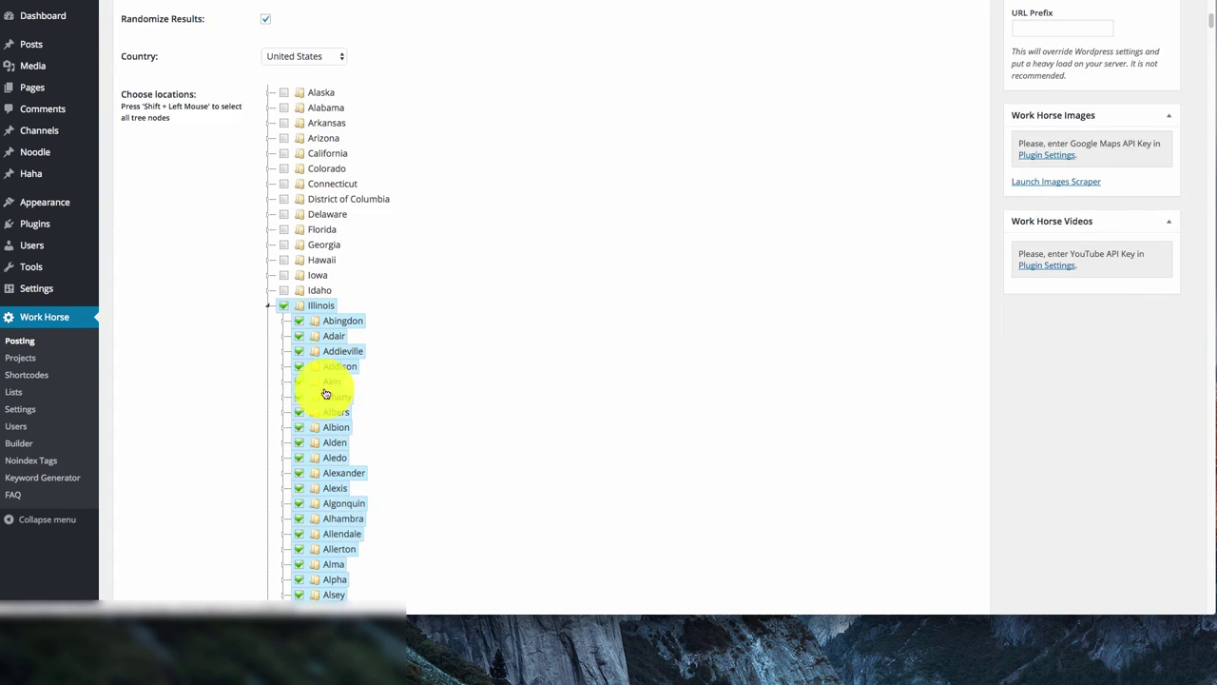
{"action": "left_click", "coordinate": [268, 310]}
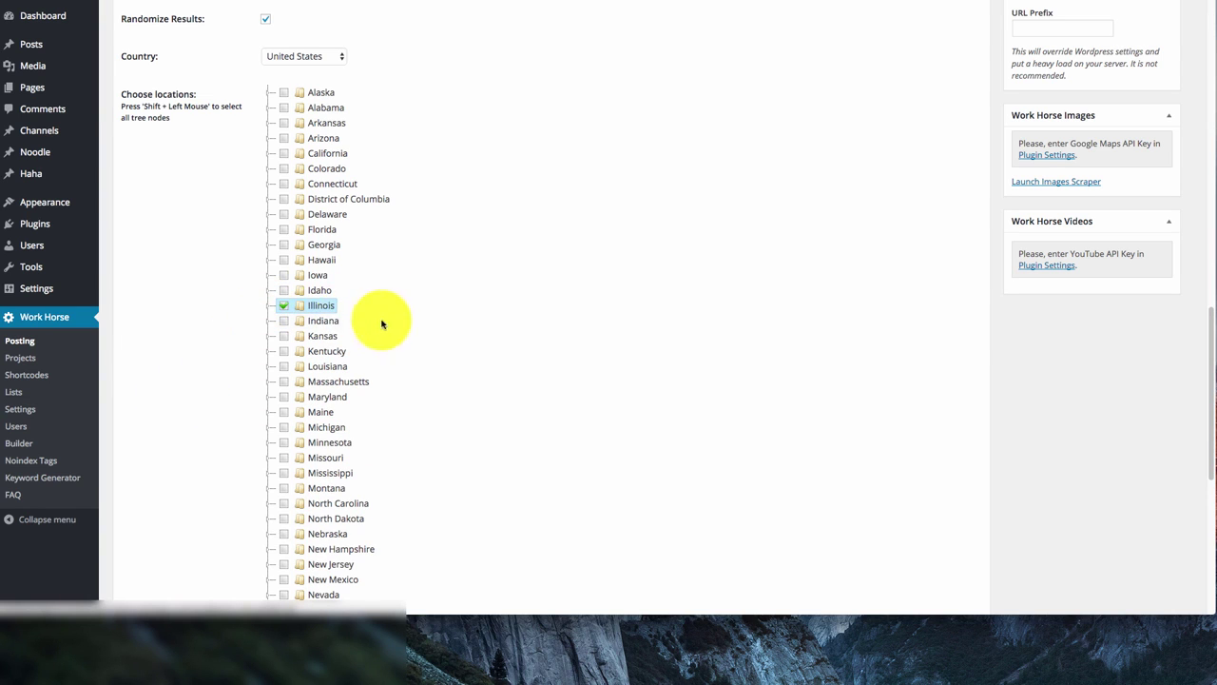
Make sure Randomize Results is ticked
{"action": "scroll", "coordinate": [429, 340], "scroll_direction": "up", "scroll_amount": 2}
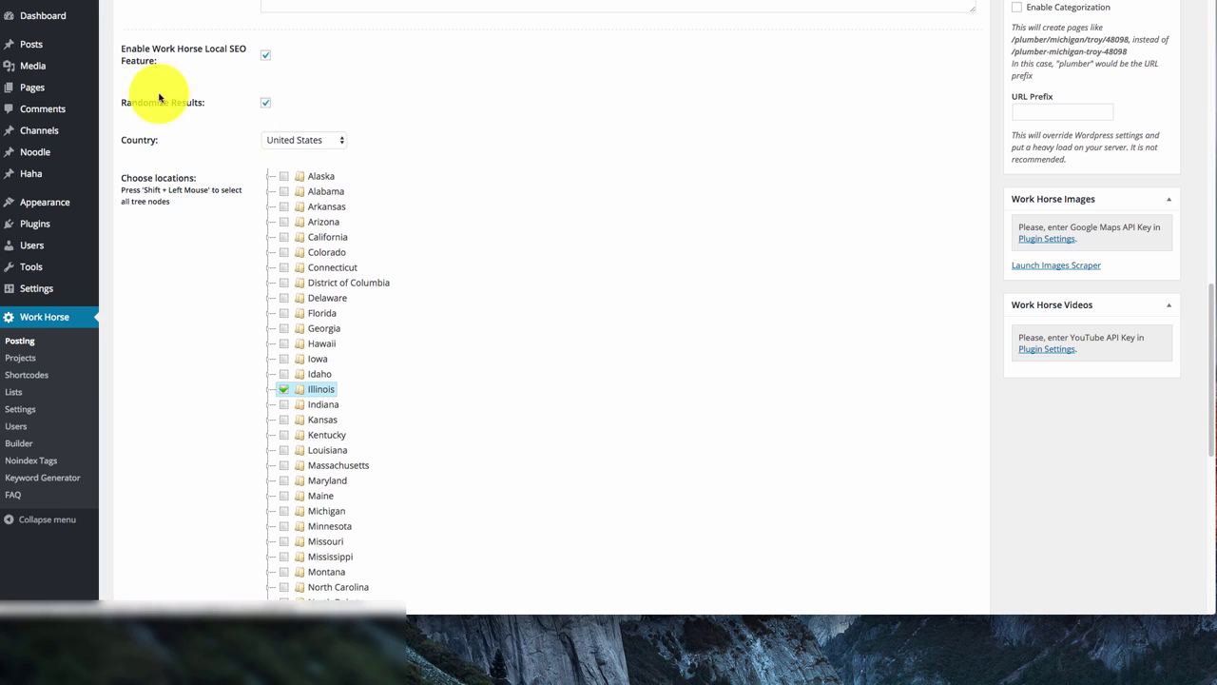
{"action": "left_click", "coordinate": [268, 104]}
{"action": "left_click", "coordinate": [269, 105]}
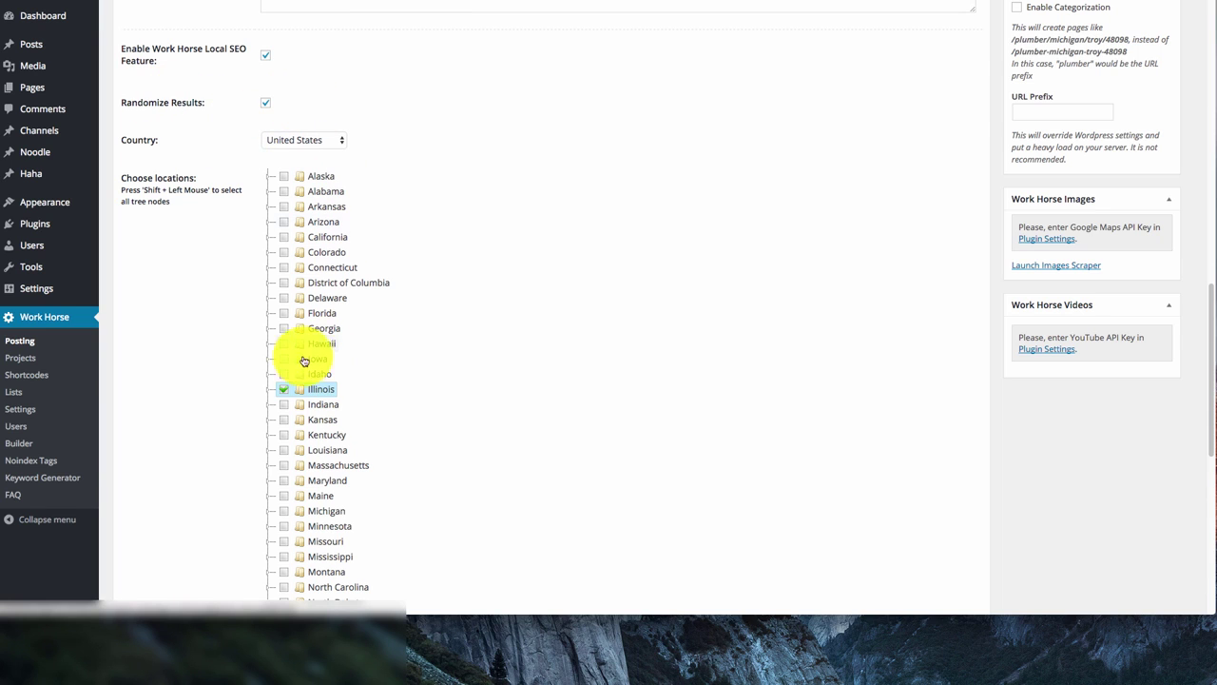
{"action": "left_click", "coordinate": [283, 390]}
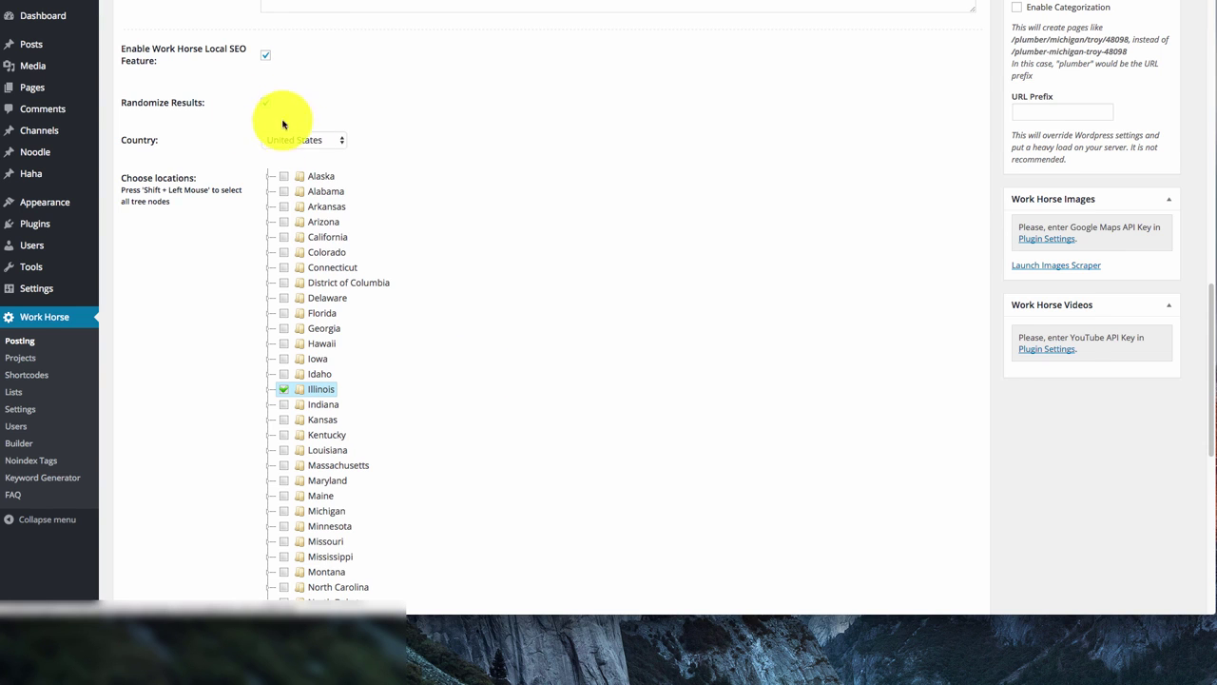
{"action": "scroll", "coordinate": [467, 203], "scroll_direction": "down", "scroll_amount": 1}
{"action": "scroll", "coordinate": [375, 182], "scroll_direction": "up", "scroll_amount": 3}
{"action": "scroll", "coordinate": [324, 209], "scroll_direction": "down", "scroll_amount": 10}
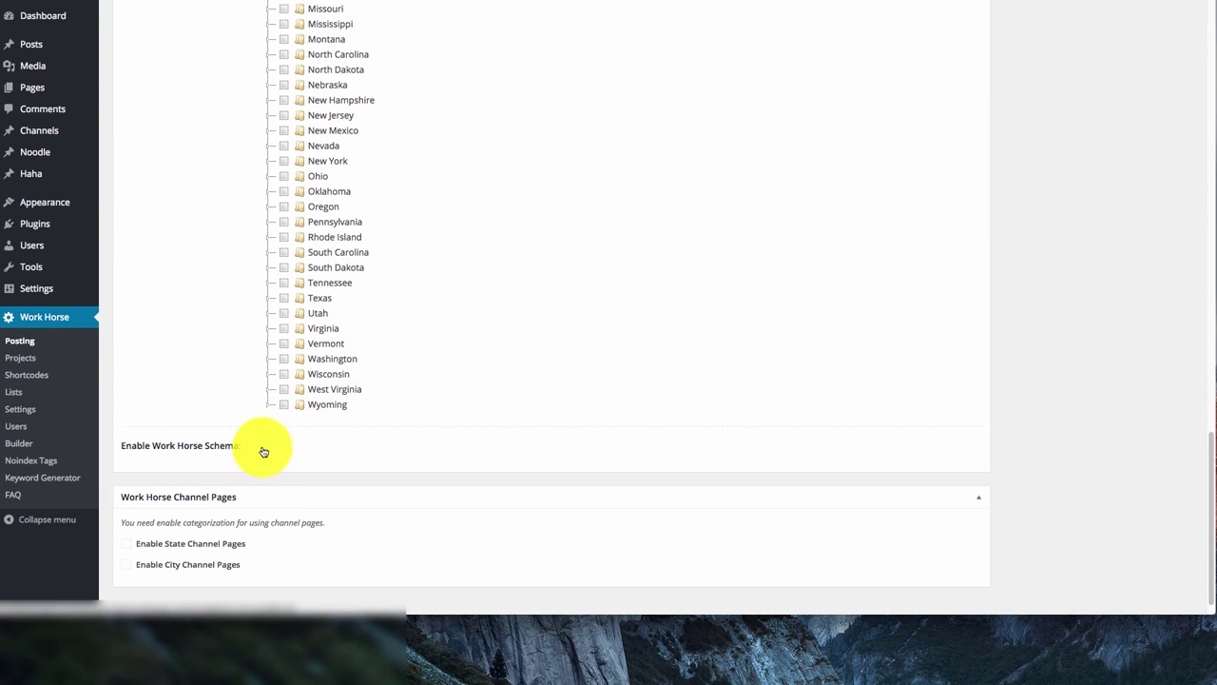
{"action": "left_click", "coordinate": [266, 446]}
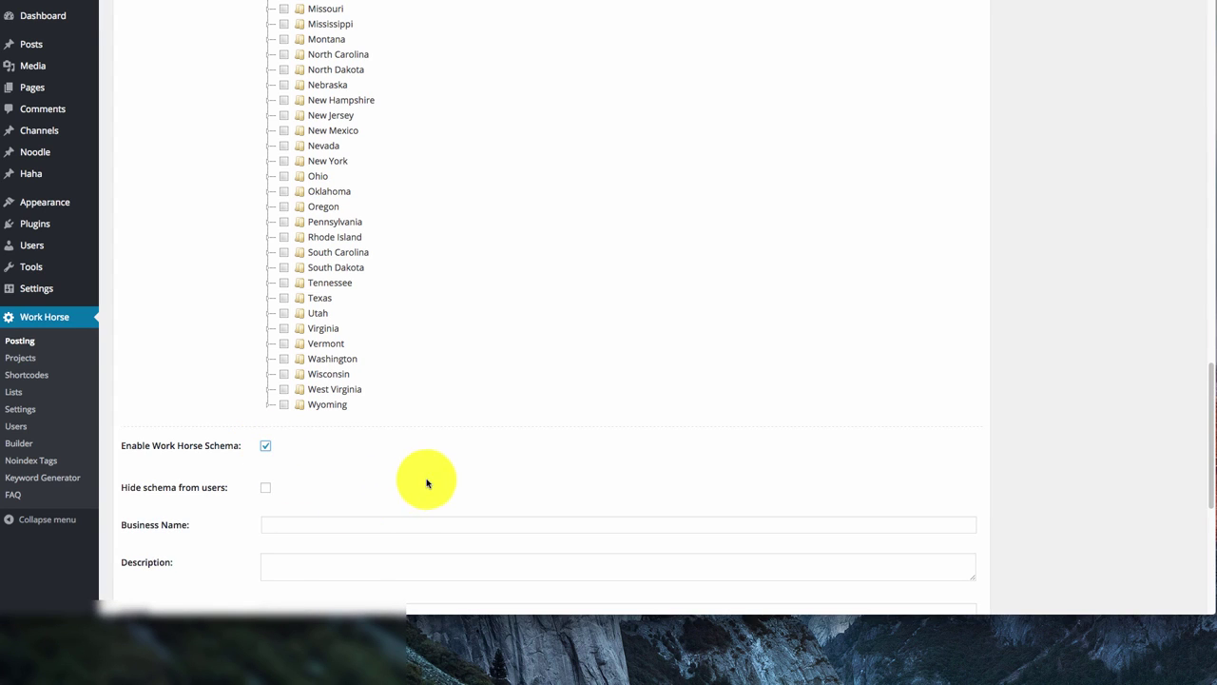
{"action": "scroll", "coordinate": [421, 481], "scroll_direction": "down", "scroll_amount": 2}
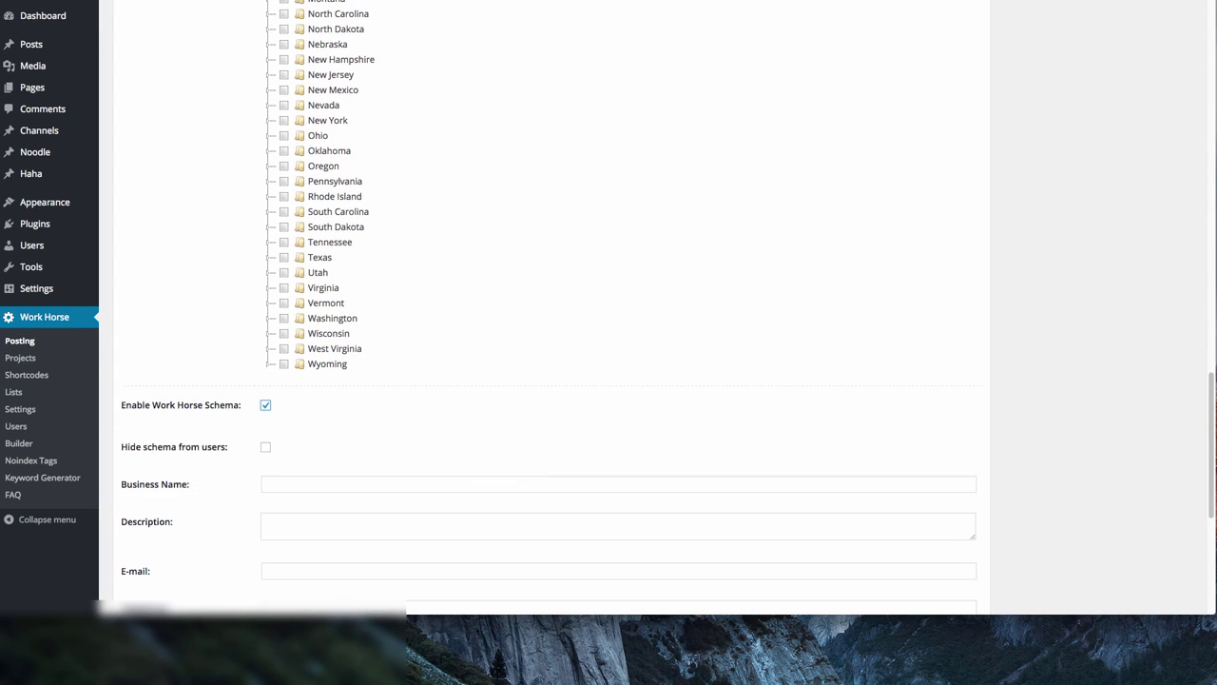
{"action": "left_click", "coordinate": [319, 482]}
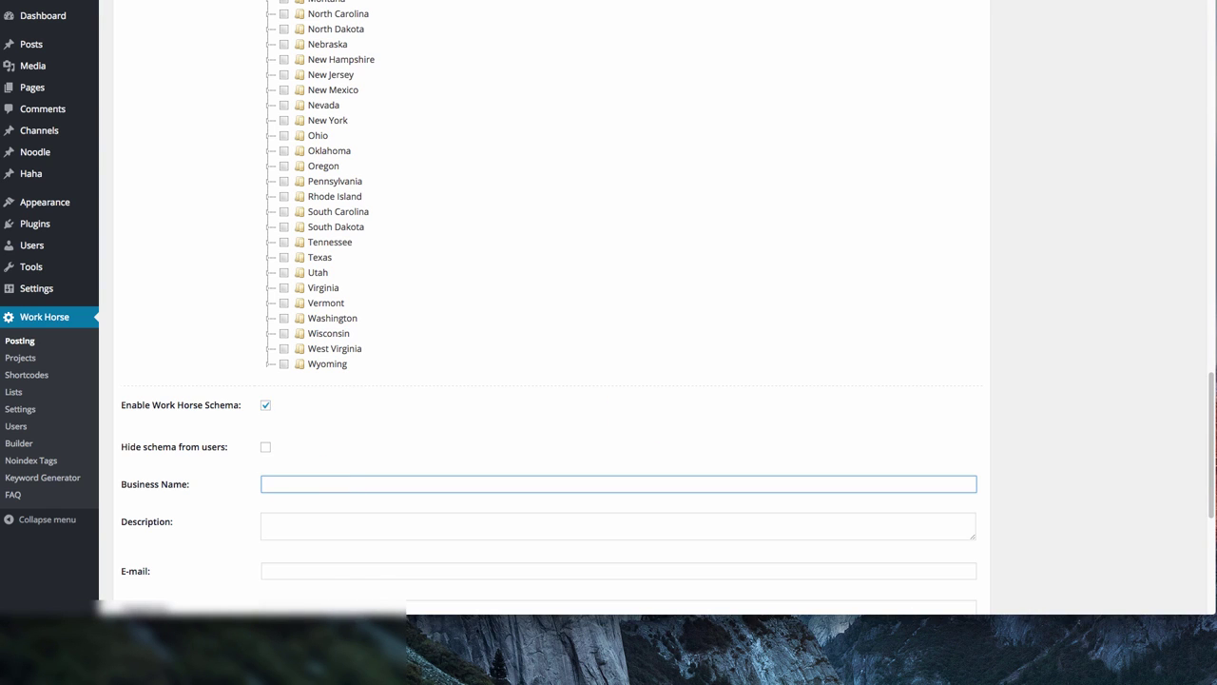
{"action": "left_click", "coordinate": [352, 478]}
{"action": "type", "text": "plumb"}
{"action": "key", "text": "BackSpace"}
{"action": "key", "text": "BackSpace"}
{"action": "key", "text": "BackSpace"}
{"action": "key", "text": "BackSpace"}
{"action": "type", "text": "umber @city @state @zip"}
{"action": "scroll", "coordinate": [435, 448], "scroll_direction": "up", "scroll_amount": 10}
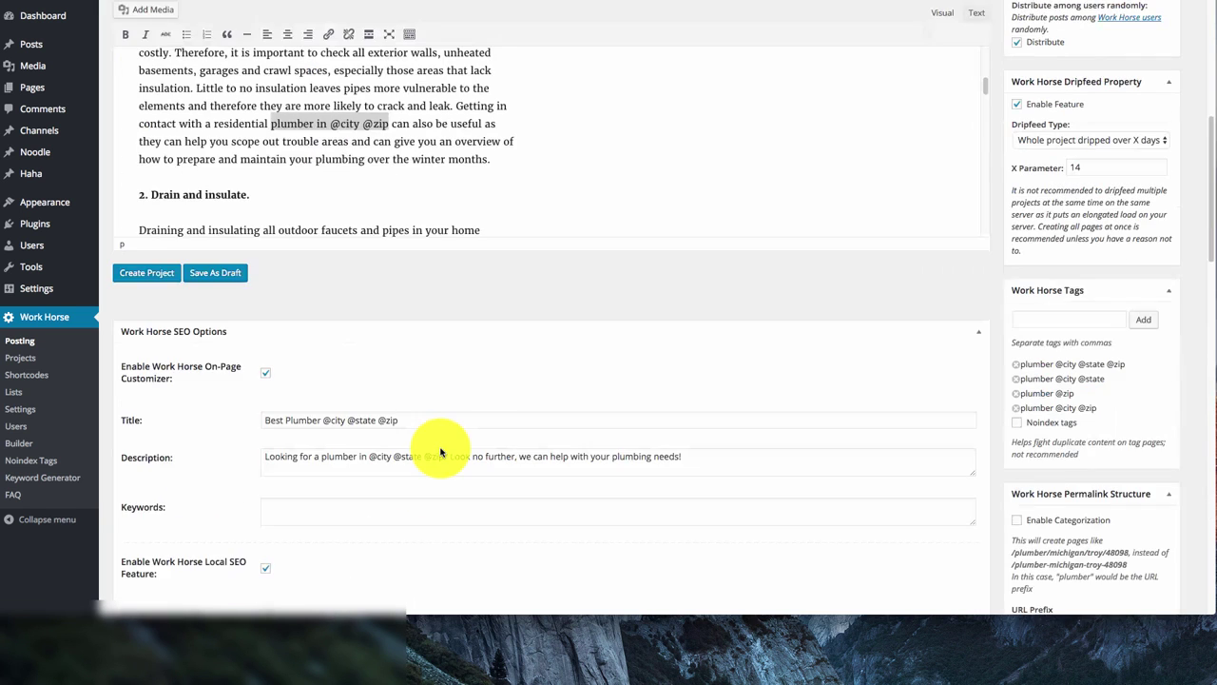
Copy the SEO description into the schema Description field
{"action": "triple_click", "coordinate": [536, 350]}
{"action": "key", "text": "ctrl+c"}
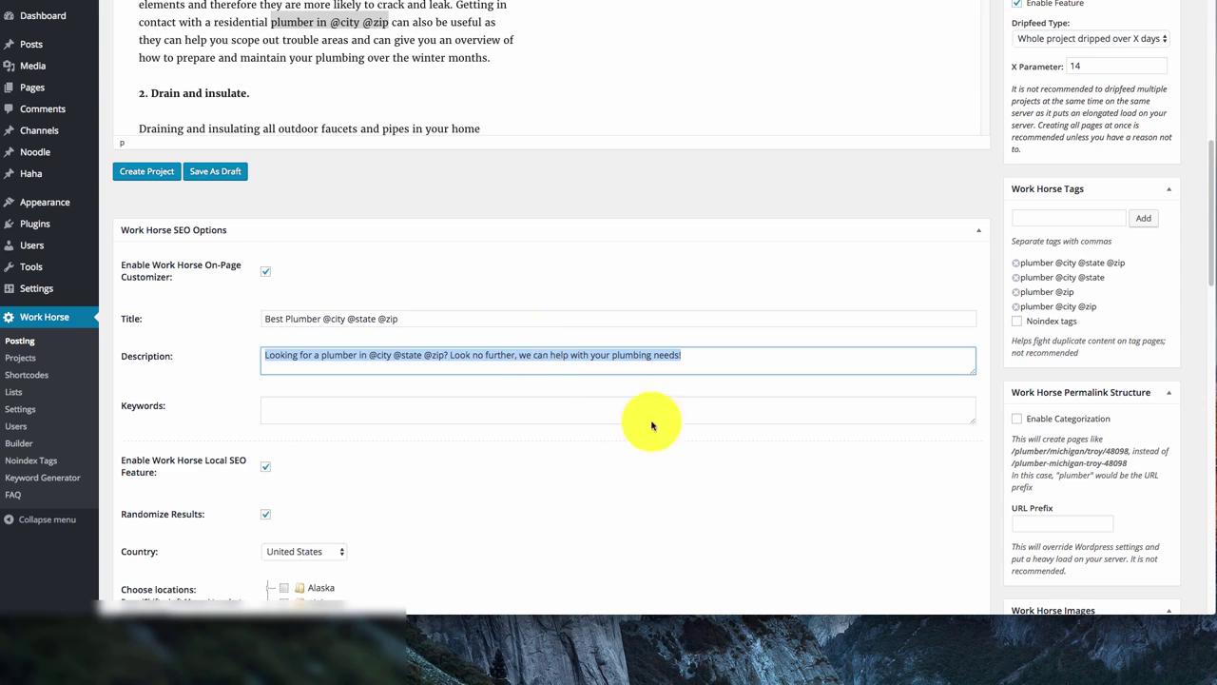
{"action": "scroll", "coordinate": [652, 421], "scroll_direction": "down", "scroll_amount": 10}
{"action": "left_click", "coordinate": [336, 234]}
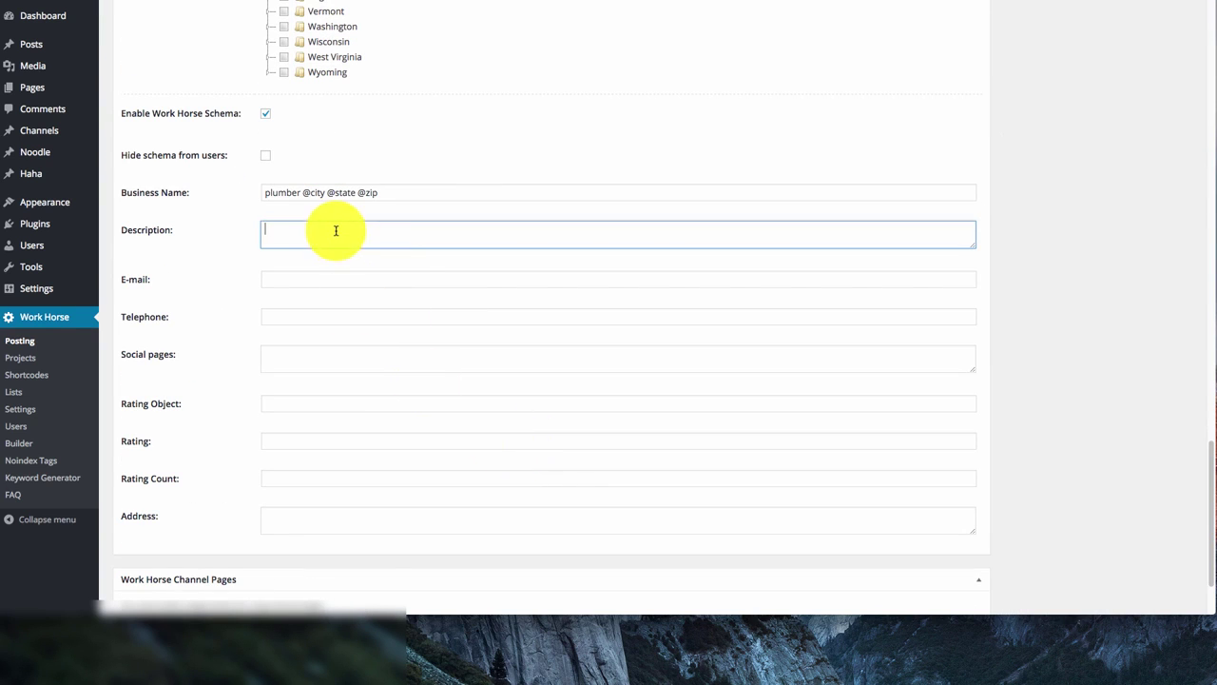
{"action": "key", "text": "ctrl+v"}
Fill in the schema e-mail address and telephone number
{"action": "left_click", "coordinate": [377, 278]}
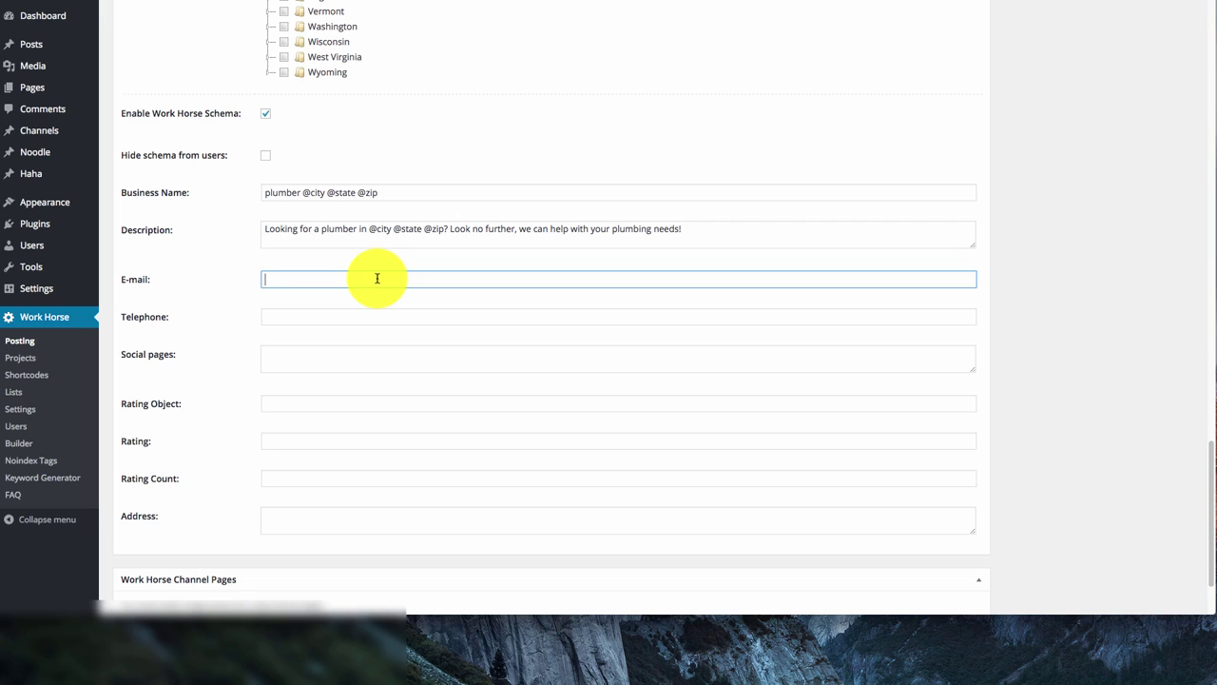
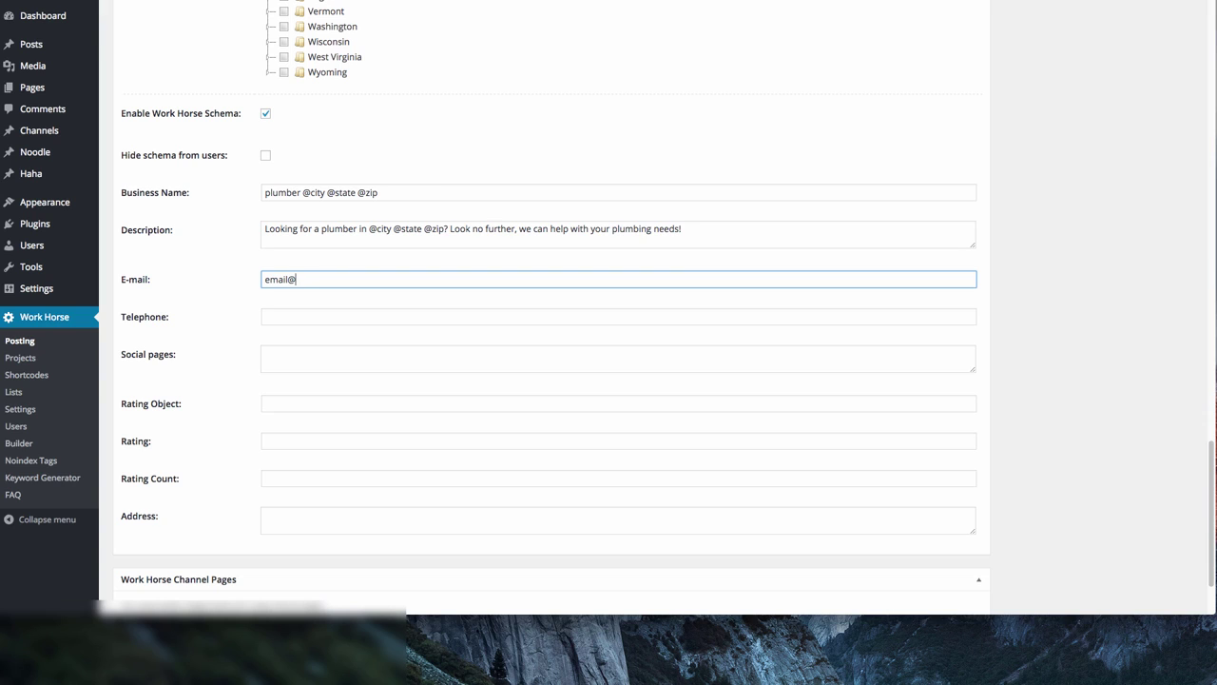
{"action": "key", "text": "Tab"}
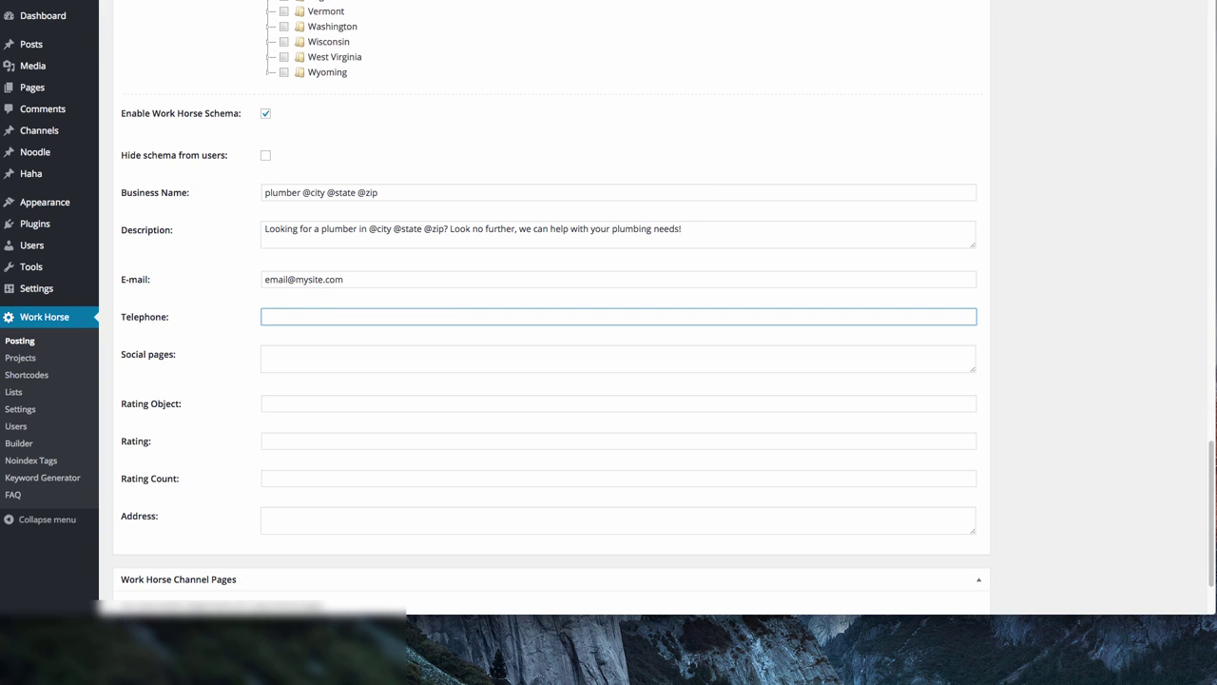
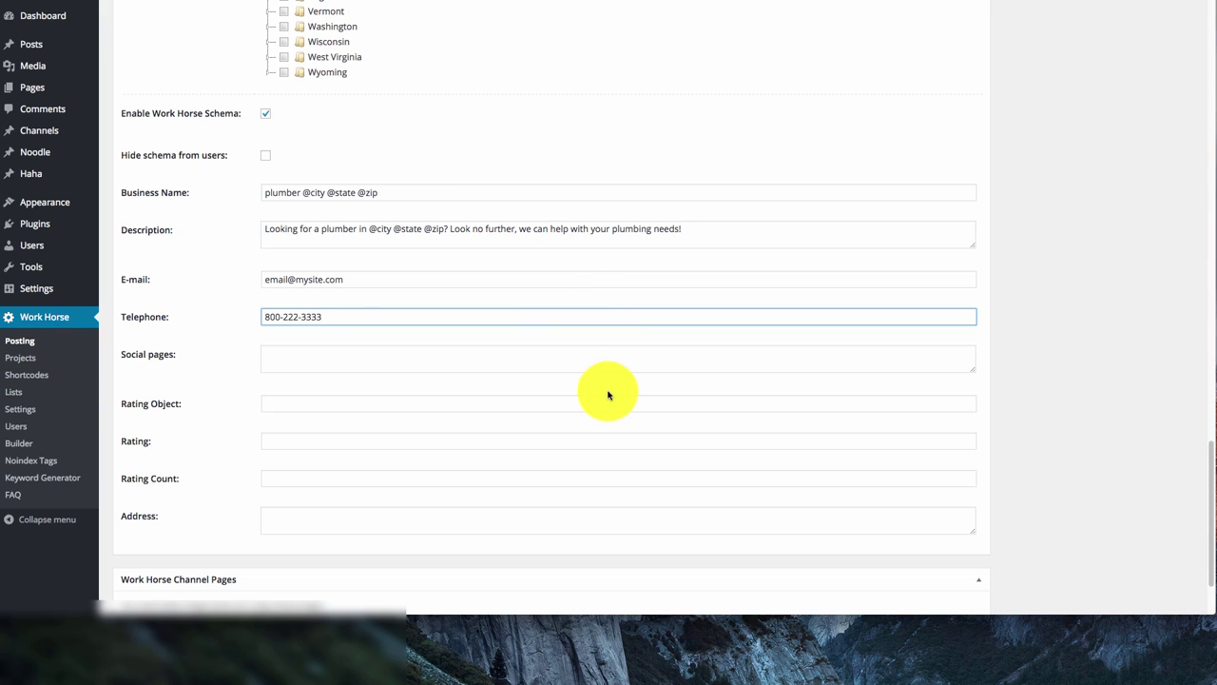
Copy the business name into Rating Object and set Rating to {3|4|5}
{"action": "left_click", "coordinate": [302, 403]}
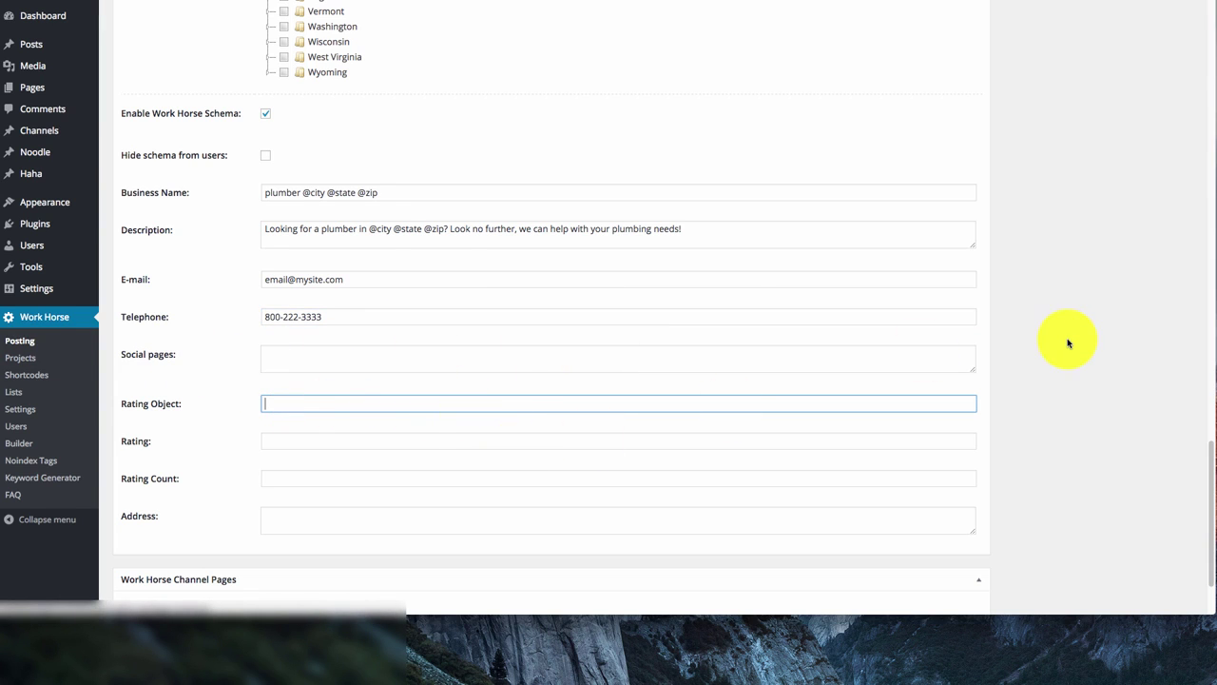
{"action": "triple_click", "coordinate": [389, 193]}
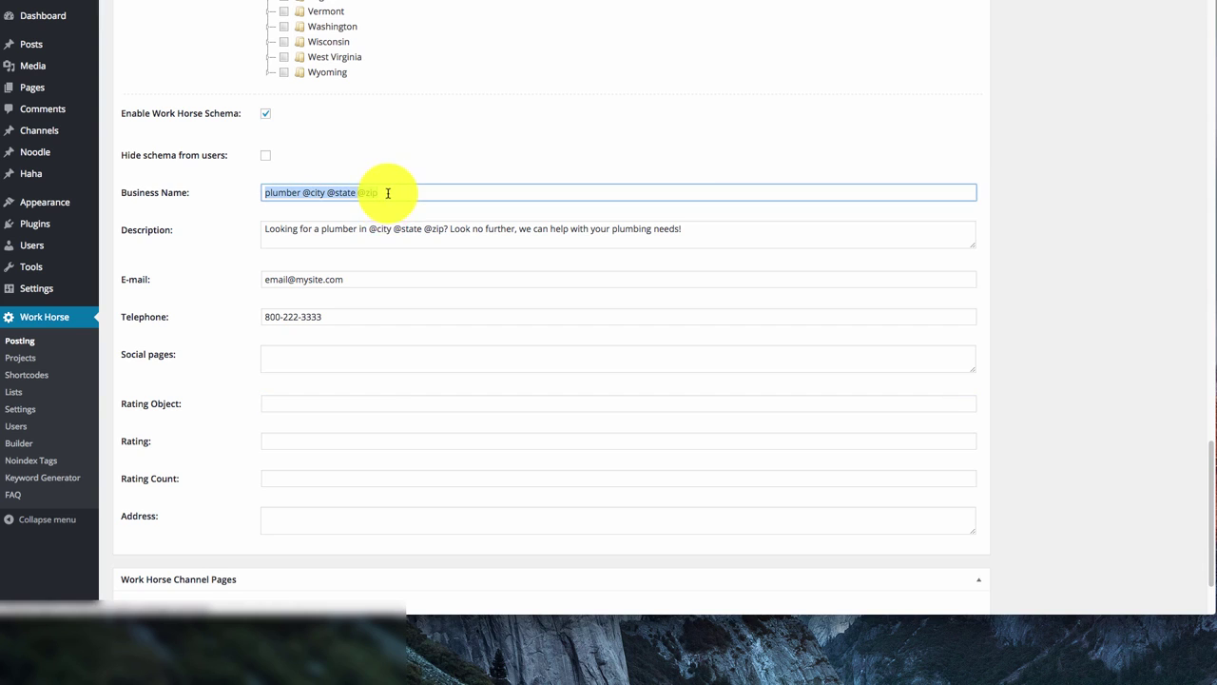
{"action": "key", "text": "ctrl+c"}
{"action": "left_click", "coordinate": [308, 402]}
{"action": "key", "text": "ctrl+v"}
{"action": "left_click", "coordinate": [329, 439]}
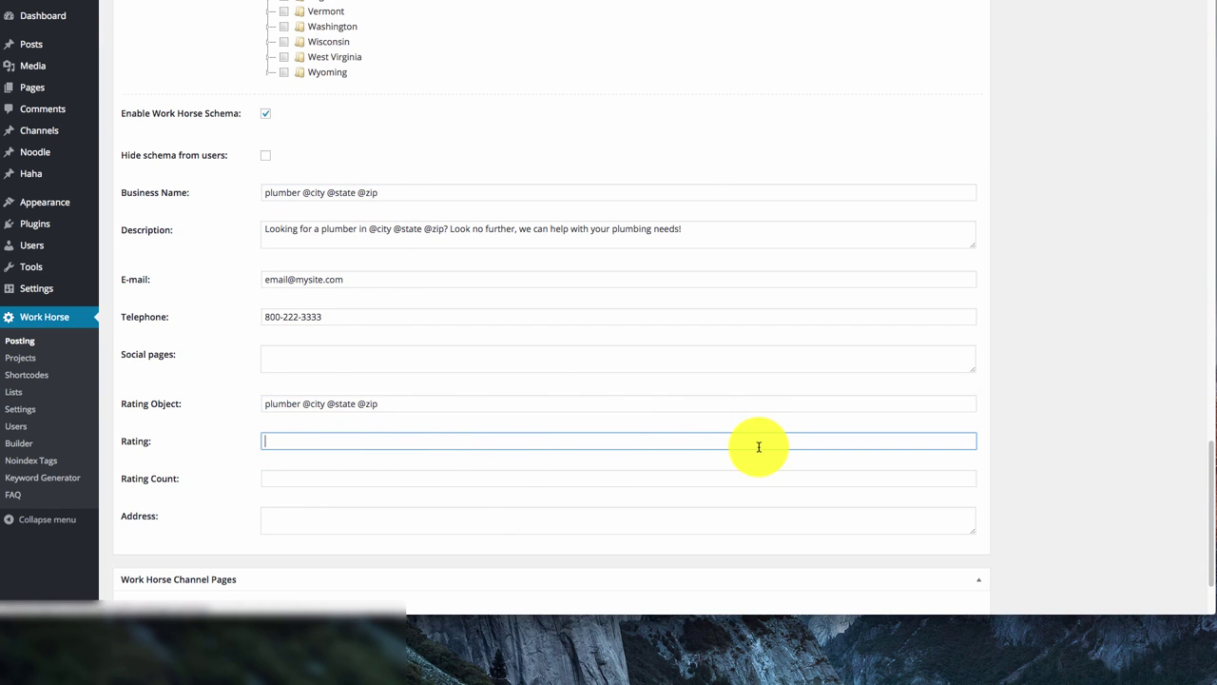
{"action": "type", "text": "4|5}"}
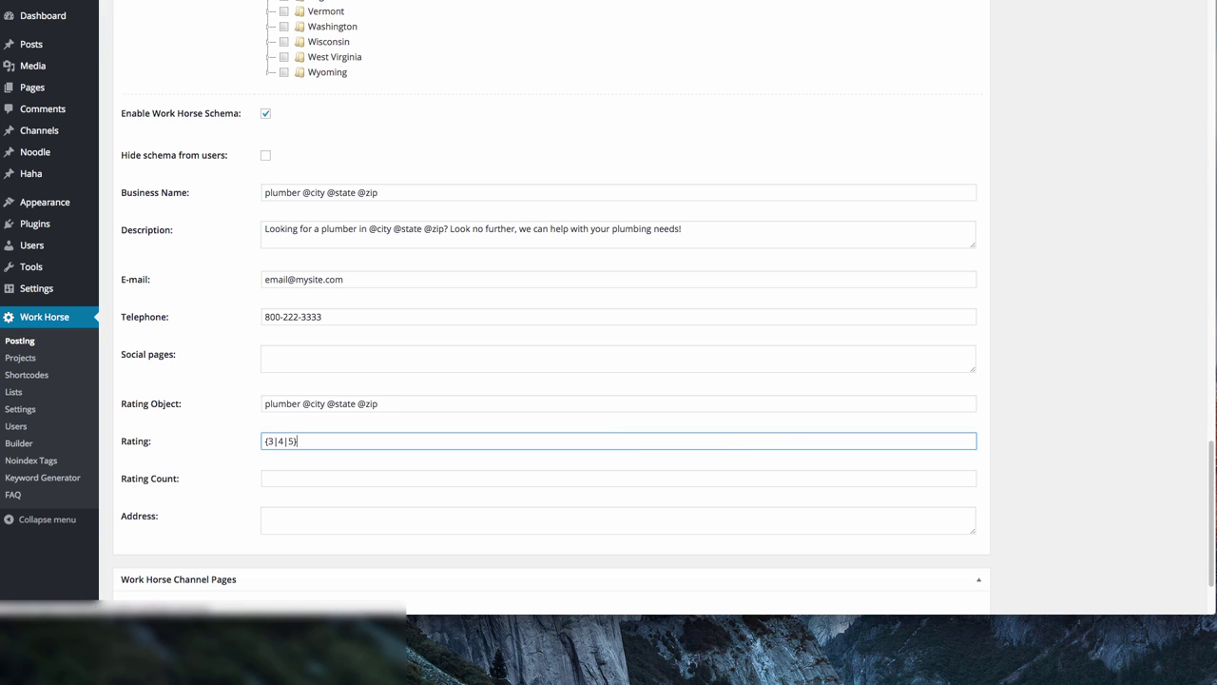
{"action": "left_click_drag", "start_coordinate": [301, 441], "coordinate": [221, 438]}
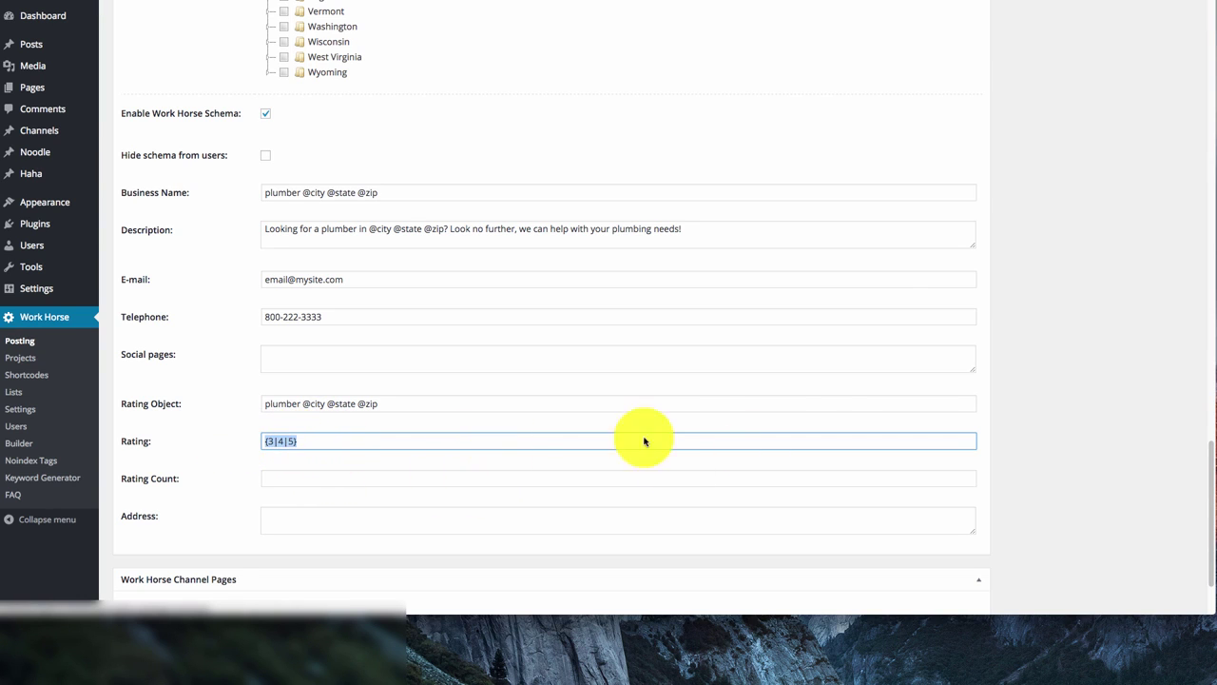
{"action": "left_click", "coordinate": [312, 478]}
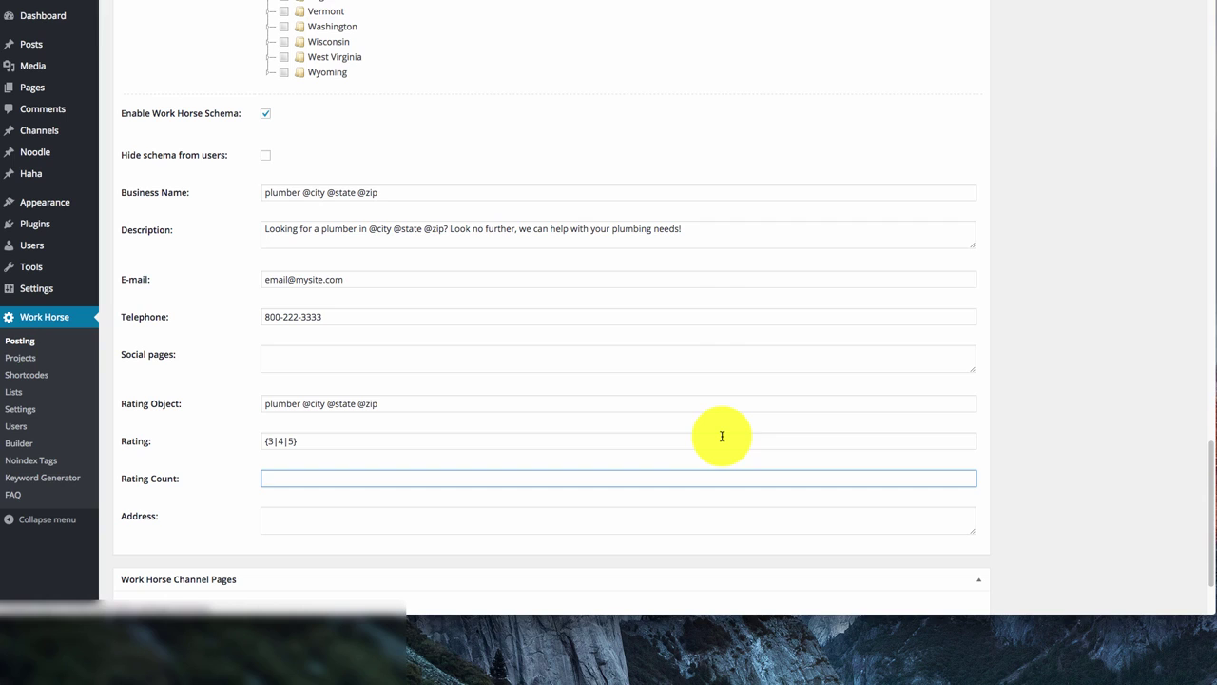
{"action": "type", "text": "{12|34|22|44|76|35|56|"}
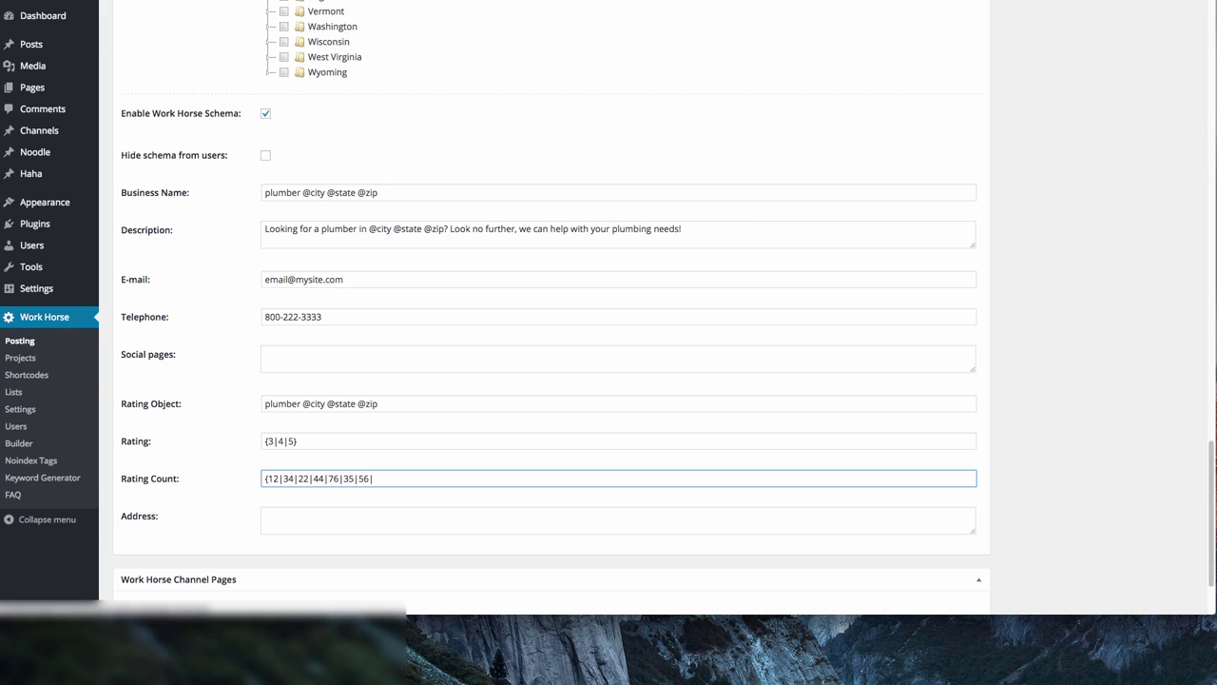
{"action": "type", "text": "43"}
{"action": "left_click_drag", "start_coordinate": [310, 443], "coordinate": [253, 438]}
{"action": "left_click", "coordinate": [405, 460]}
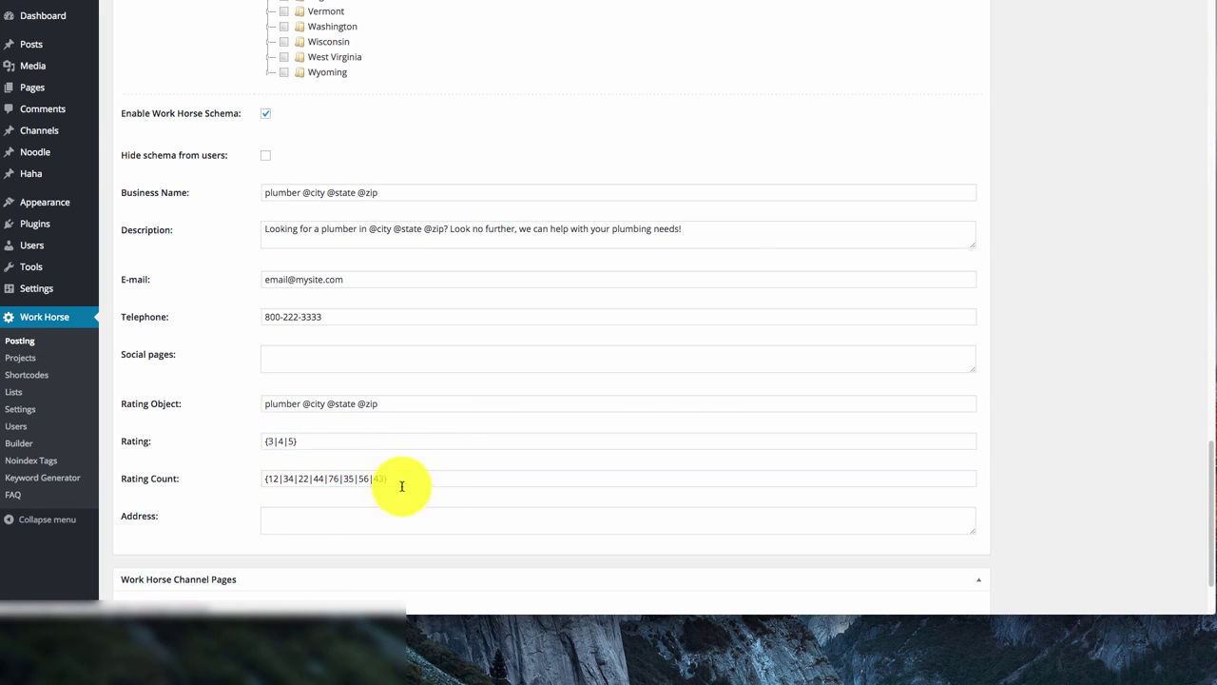
{"action": "left_click", "coordinate": [325, 516]}
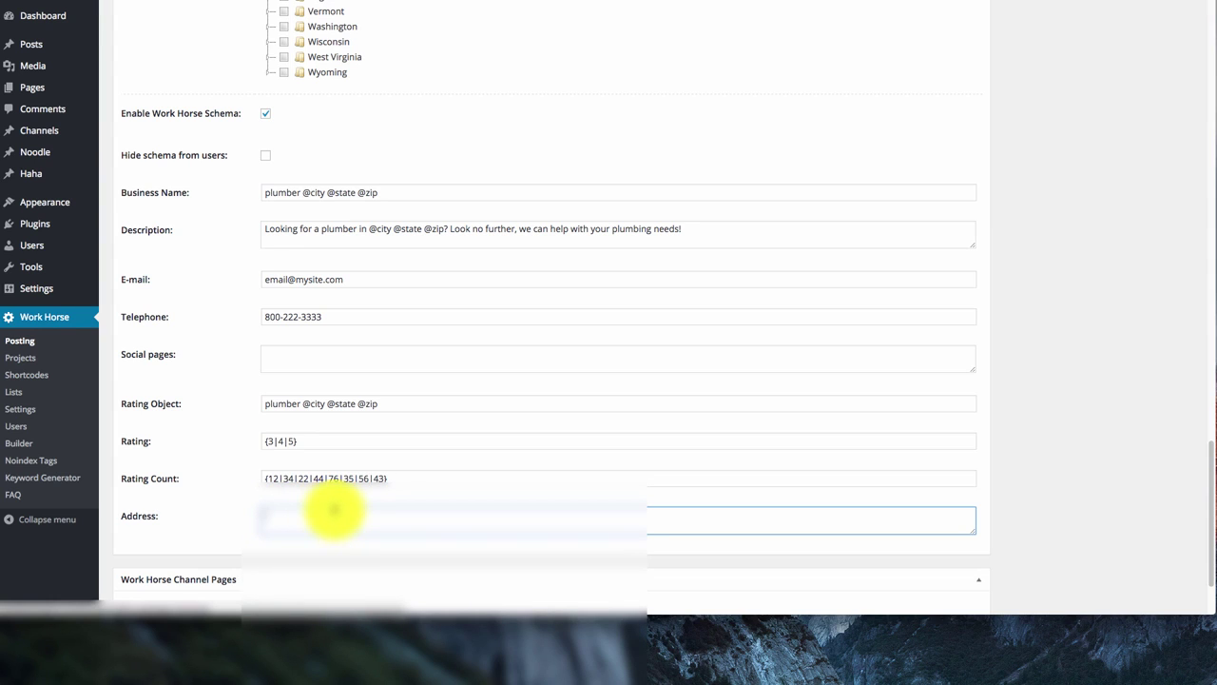
{"action": "type", "text": "123ity @state"}
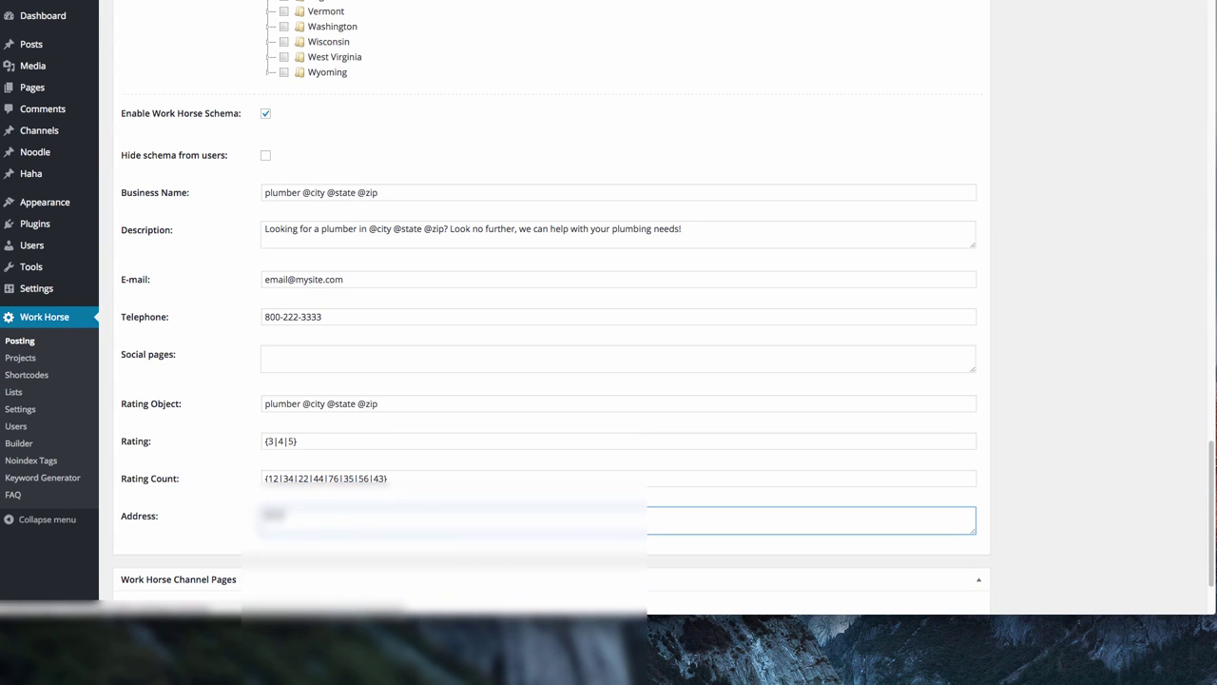
{"action": "type", "text": " @zip"}
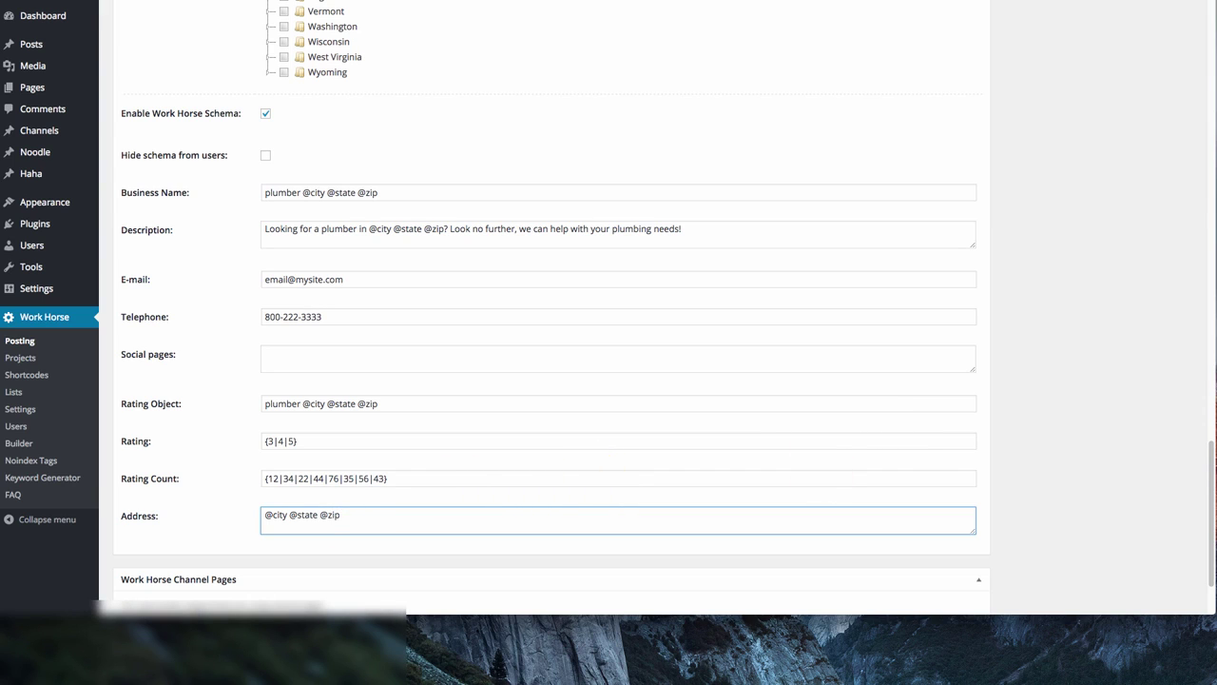
Submit the finished form to create the 'plumbing chicago' project
{"action": "scroll", "coordinate": [865, 440], "scroll_direction": "down", "scroll_amount": 1}
{"action": "scroll", "coordinate": [865, 439], "scroll_direction": "down", "scroll_amount": 3}
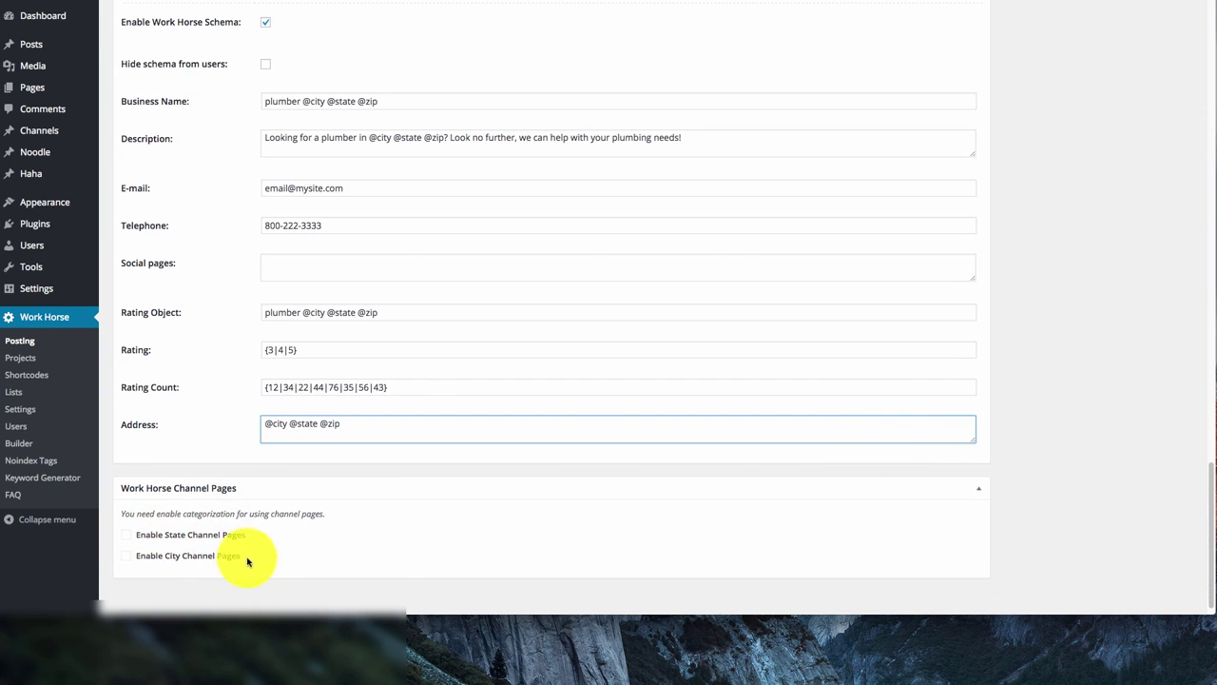
{"action": "scroll", "coordinate": [1040, 472], "scroll_direction": "up", "scroll_amount": 1}
{"action": "scroll", "coordinate": [1040, 471], "scroll_direction": "up", "scroll_amount": 10}
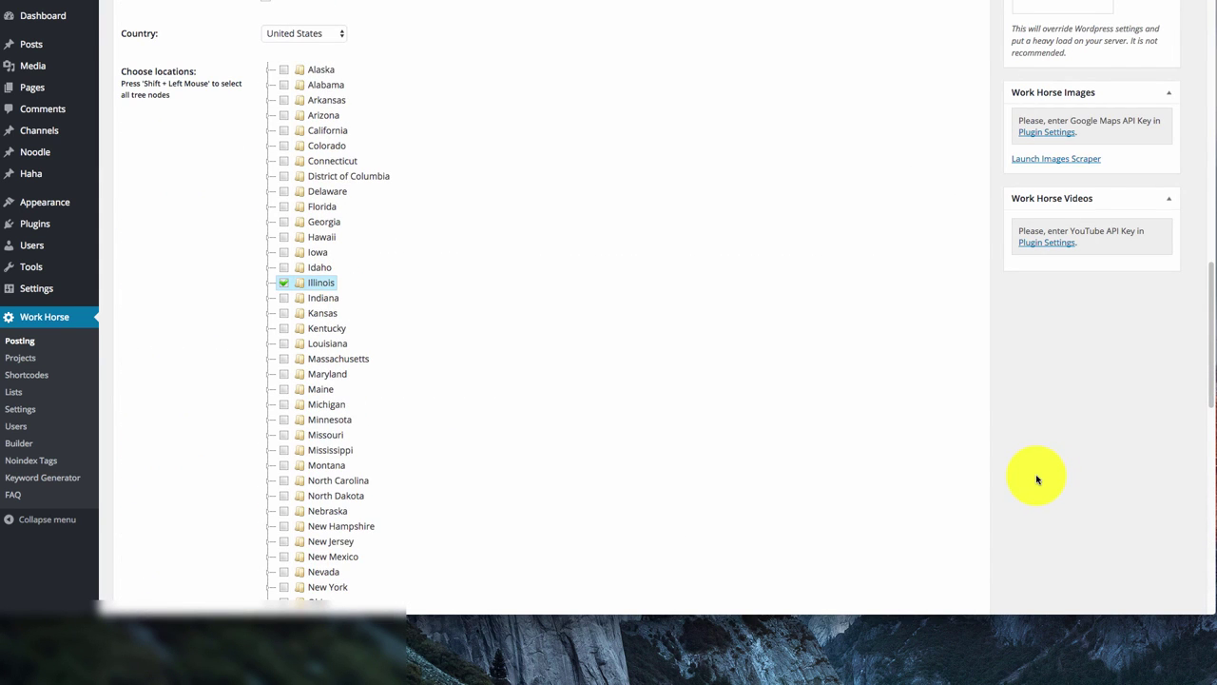
{"action": "scroll", "coordinate": [1037, 478], "scroll_direction": "up", "scroll_amount": 2}
{"action": "scroll", "coordinate": [1036, 478], "scroll_direction": "up", "scroll_amount": 3}
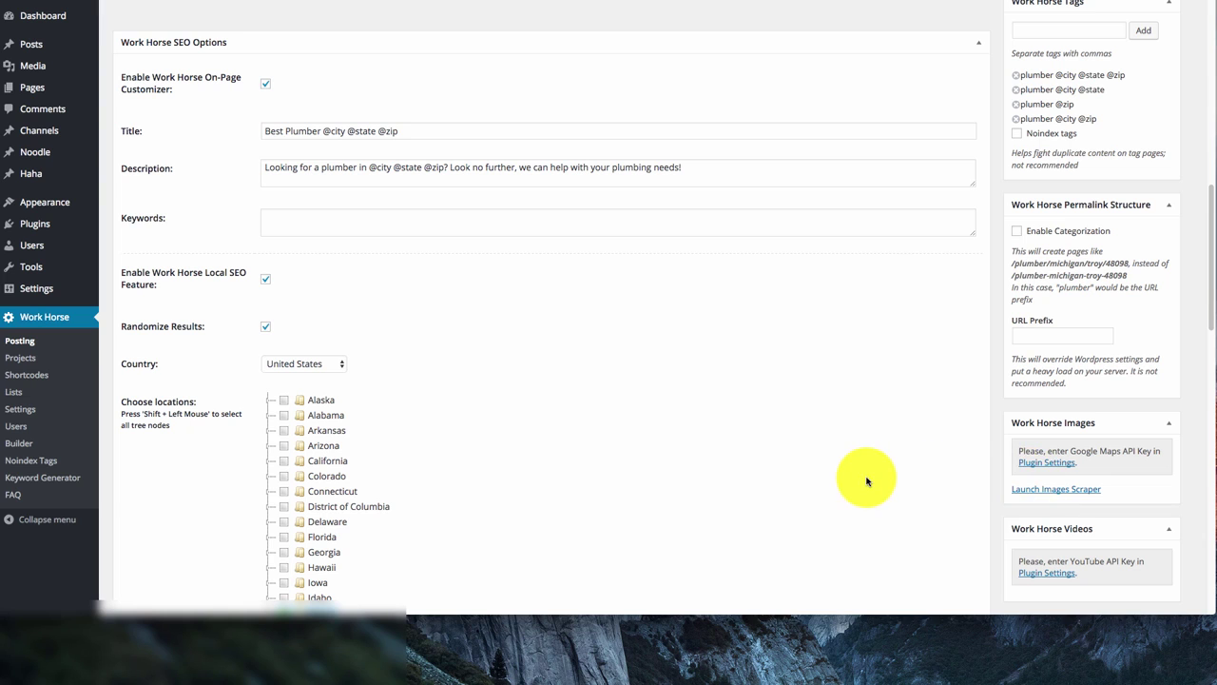
{"action": "scroll", "coordinate": [866, 481], "scroll_direction": "up", "scroll_amount": 1}
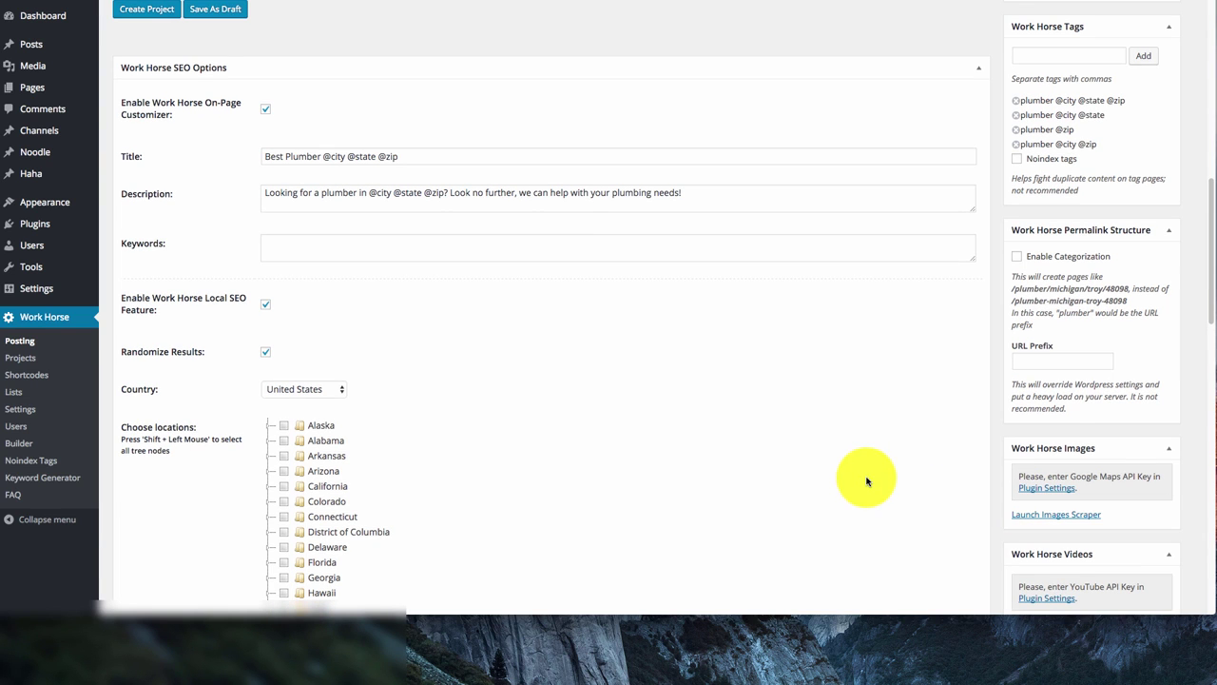
{"action": "left_click", "coordinate": [149, 14]}
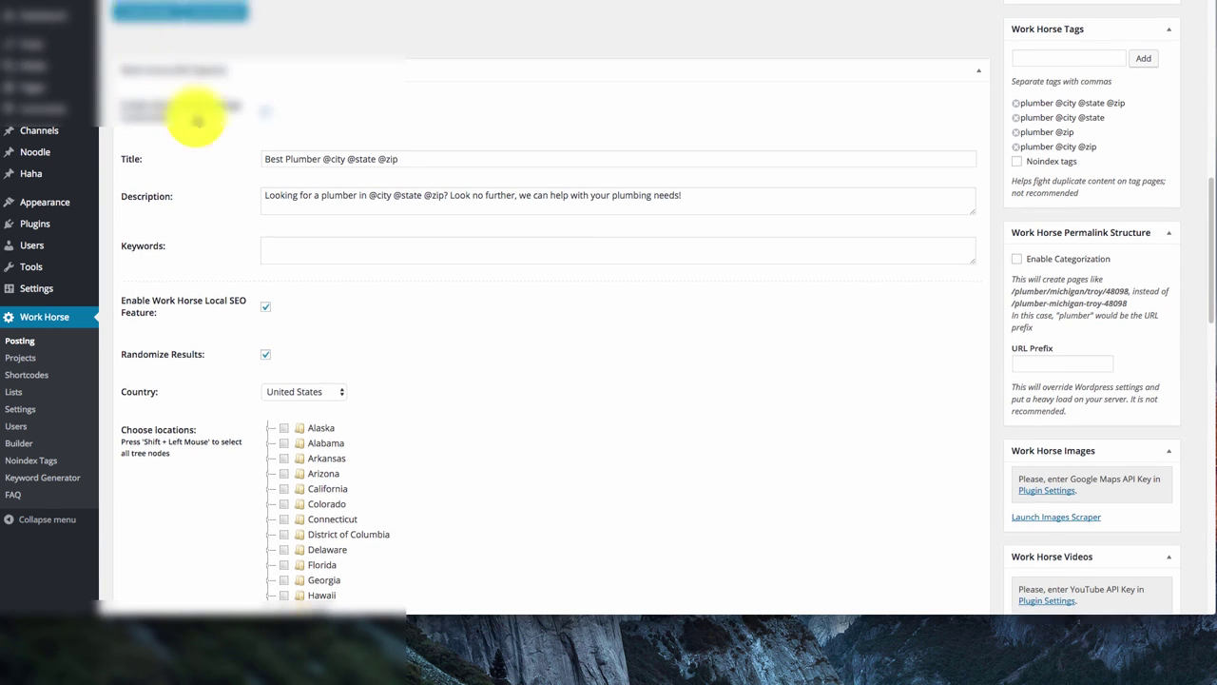
{"action": "scroll", "coordinate": [197, 121], "scroll_direction": "up", "scroll_amount": 5}
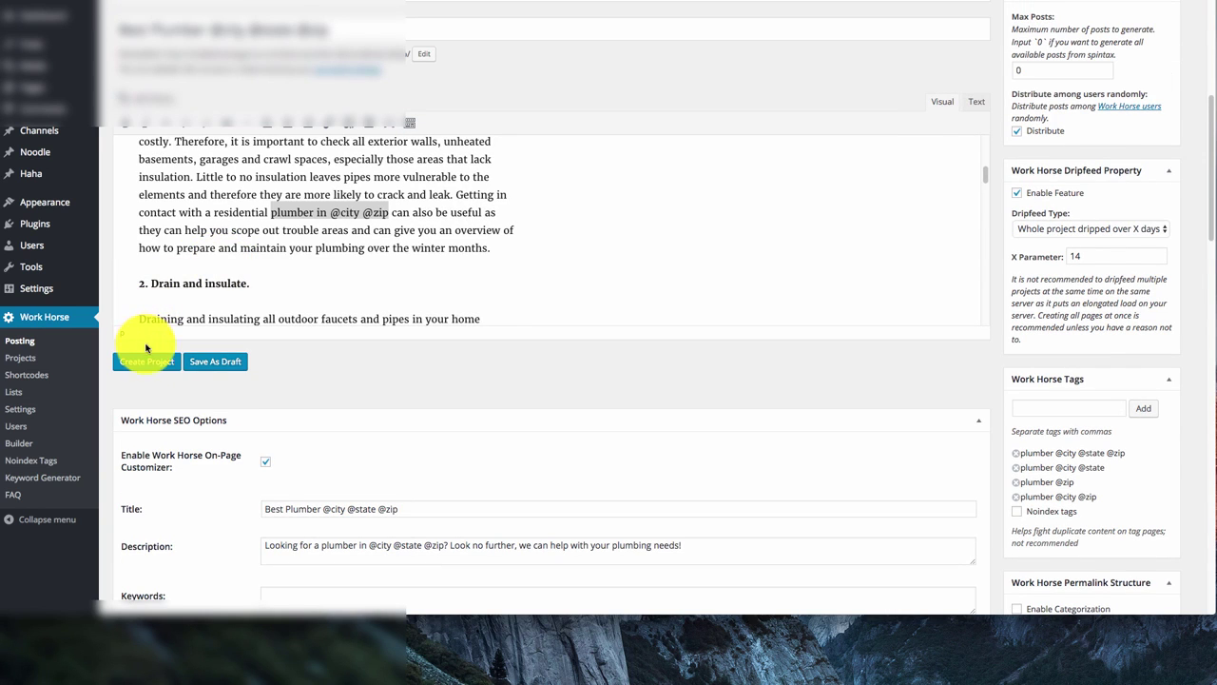
{"action": "left_click", "coordinate": [150, 360]}
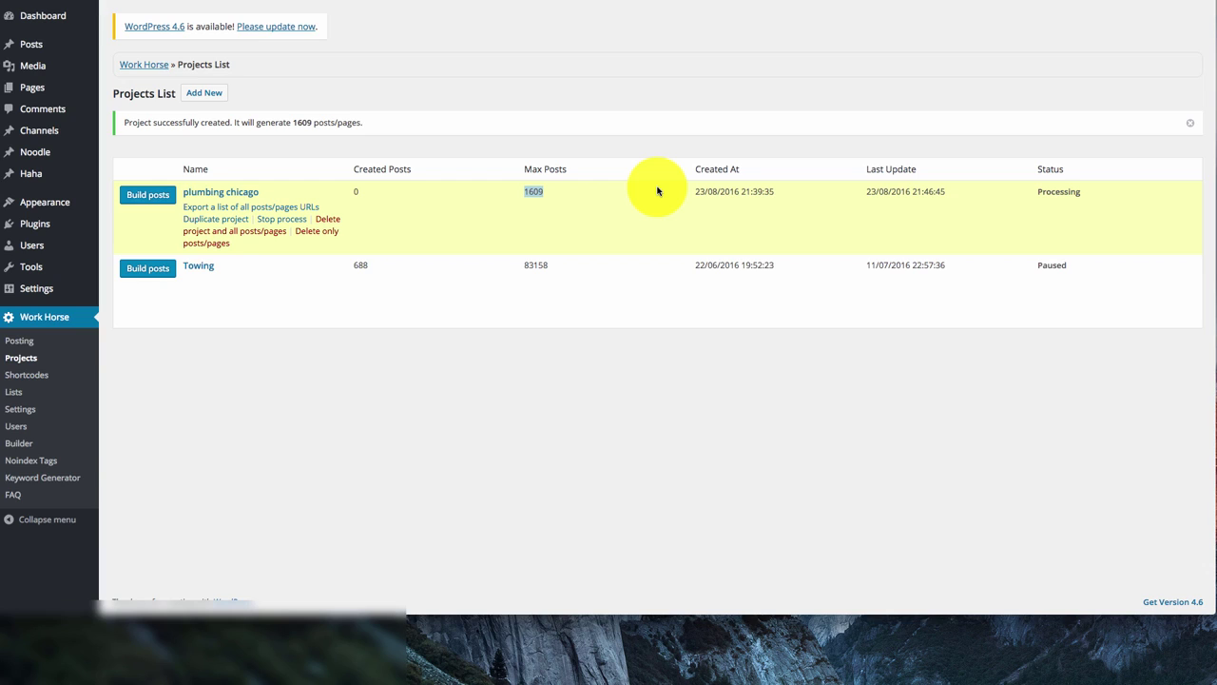
Check that 'plumbing chicago' is Processing with 0 of 1609 posts created
{"action": "mouse_move", "coordinate": [49, 221]}
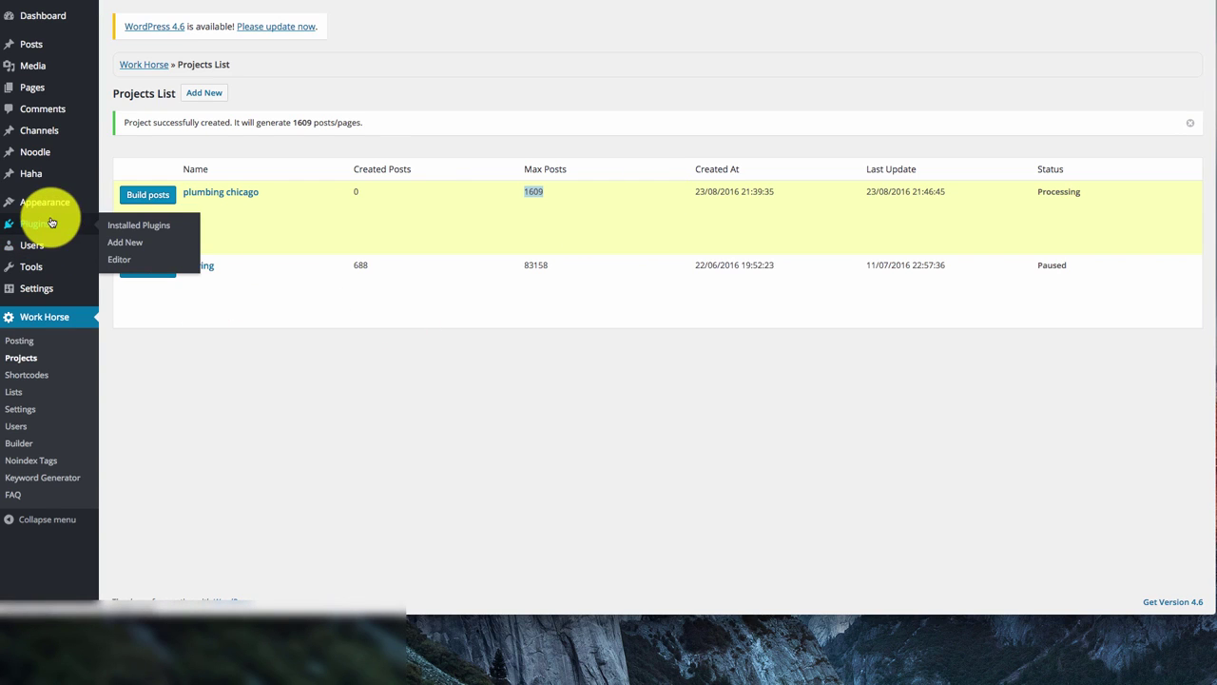
Go to Installed Plugins and highlight the Google XML Sitemaps plugin
{"action": "left_click", "coordinate": [122, 227]}
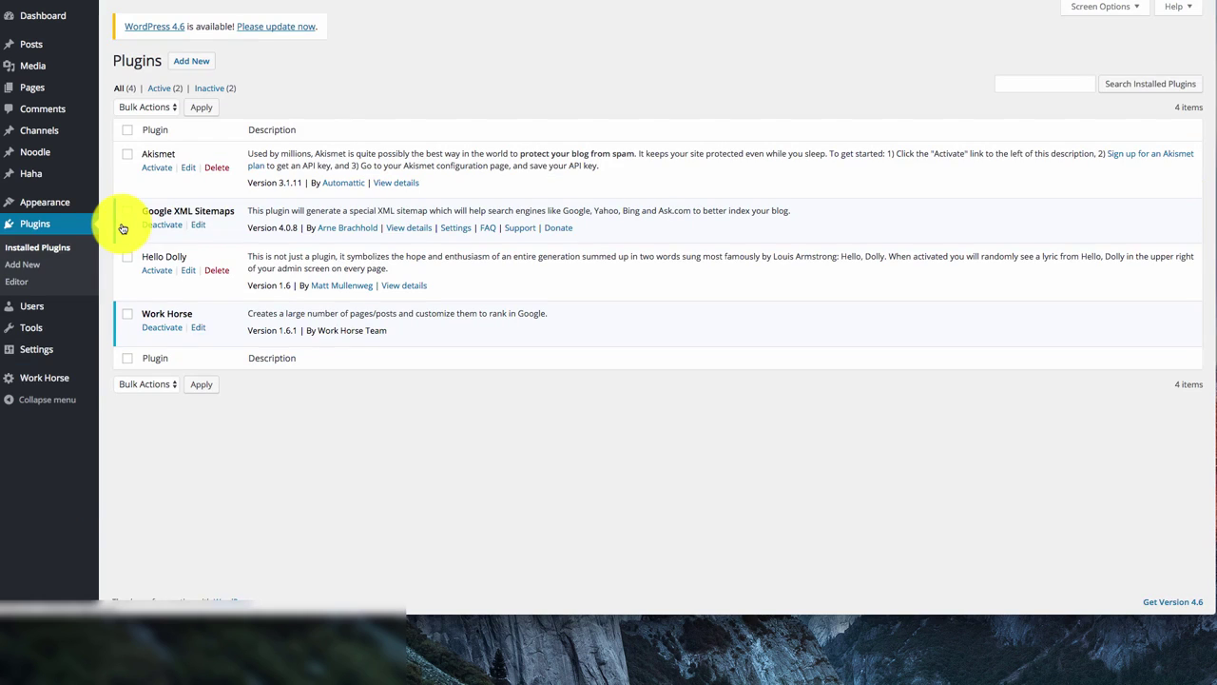
{"action": "left_click_drag", "start_coordinate": [236, 211], "coordinate": [138, 211]}
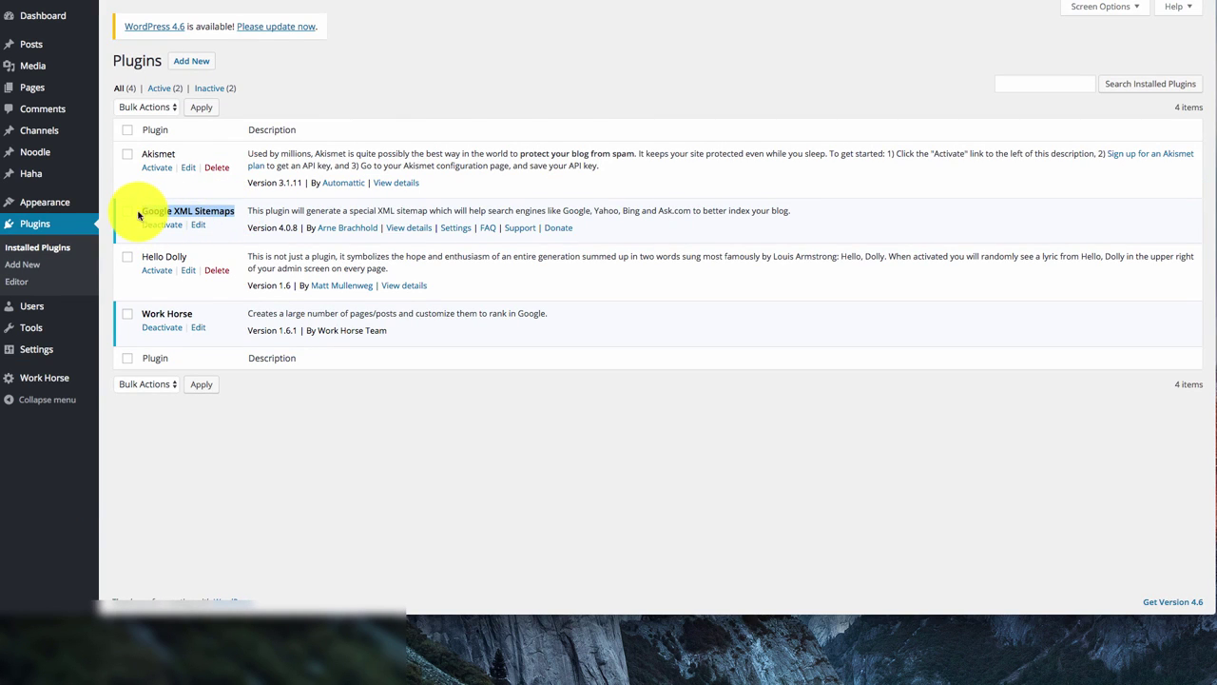